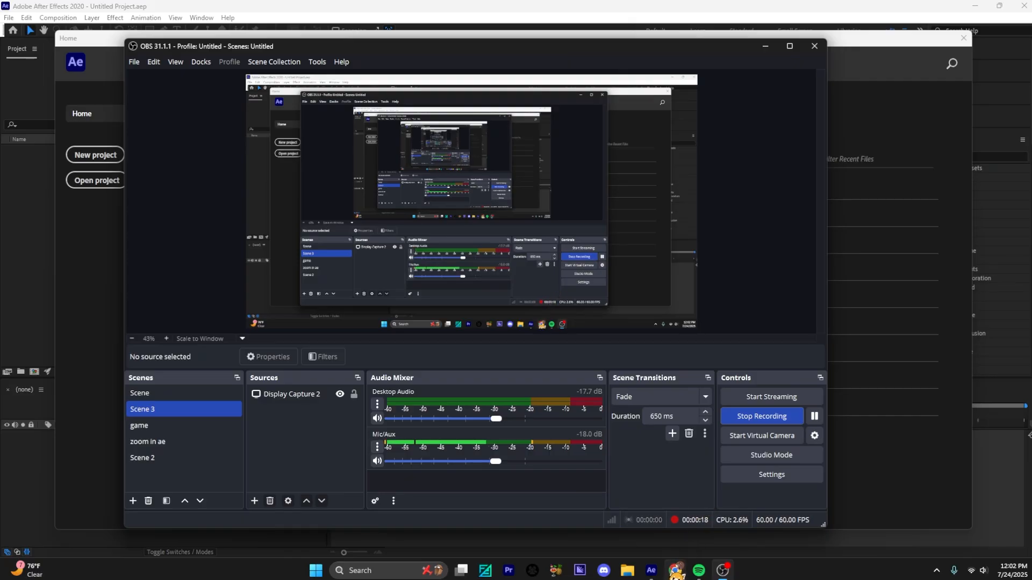
pyautogui.click(674, 570)
pyautogui.click(722, 570)
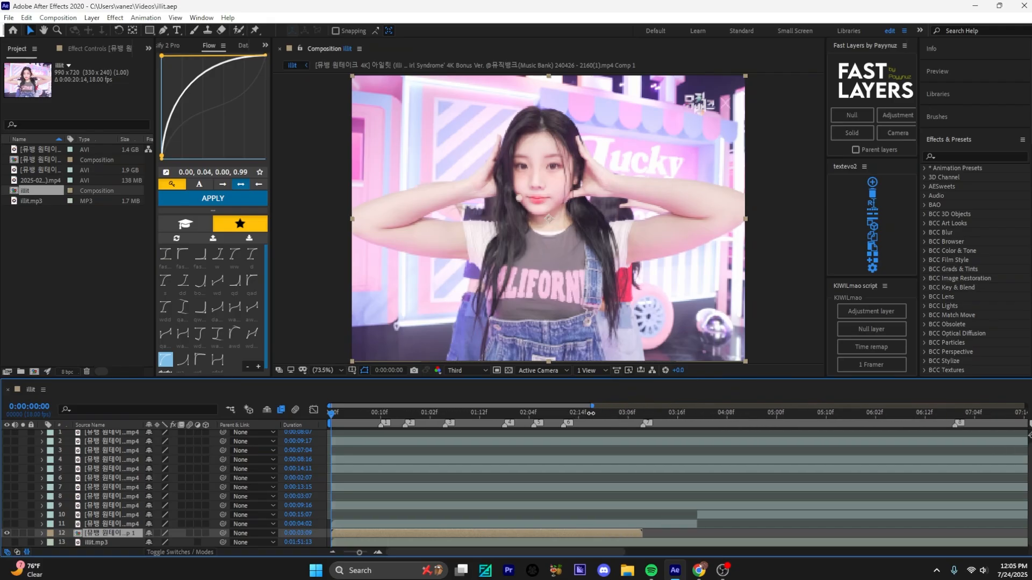
pyautogui.moveTo(591, 413); pyautogui.dragTo(463, 415)
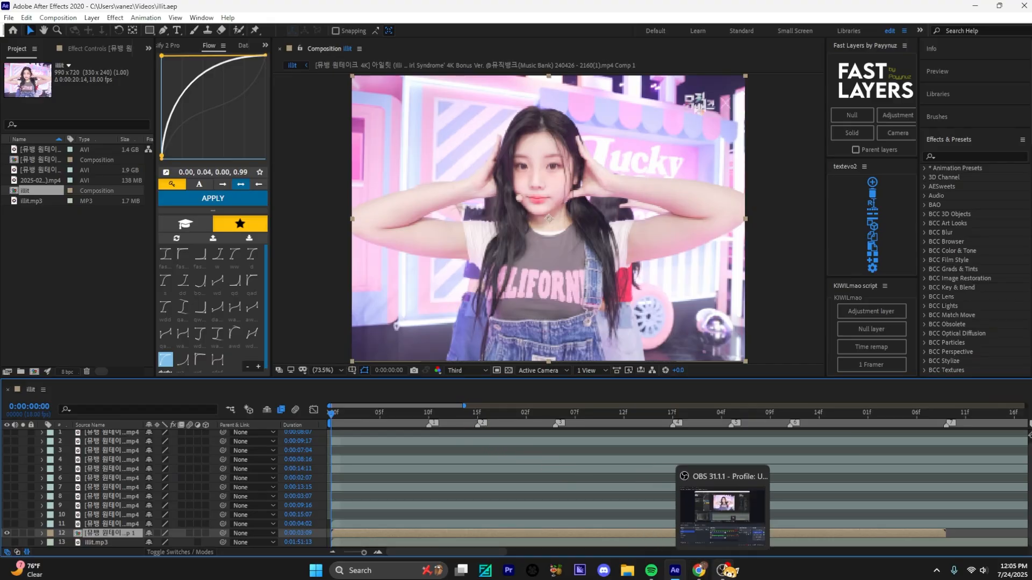
pyautogui.click(723, 571)
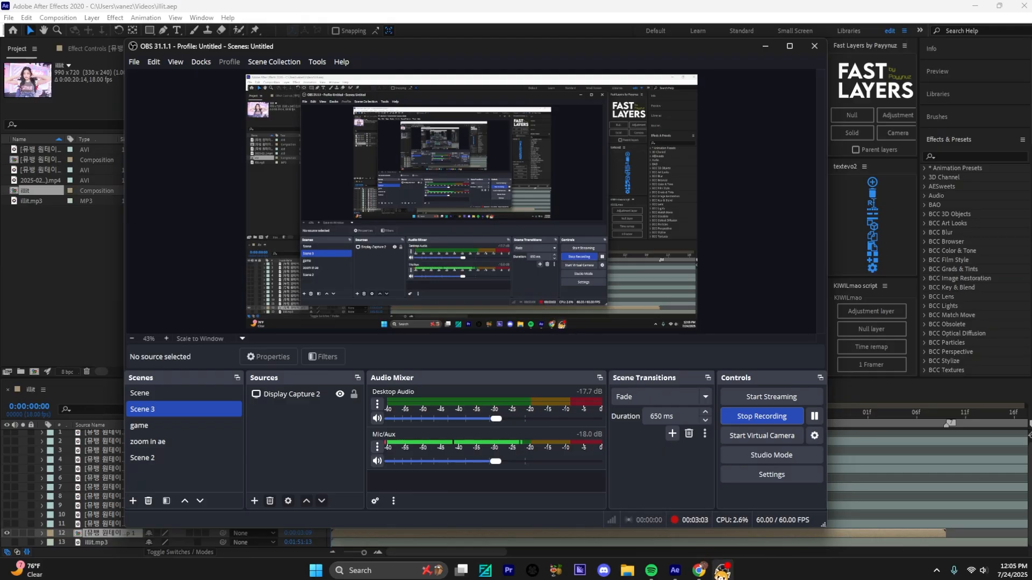
pyautogui.click(723, 571)
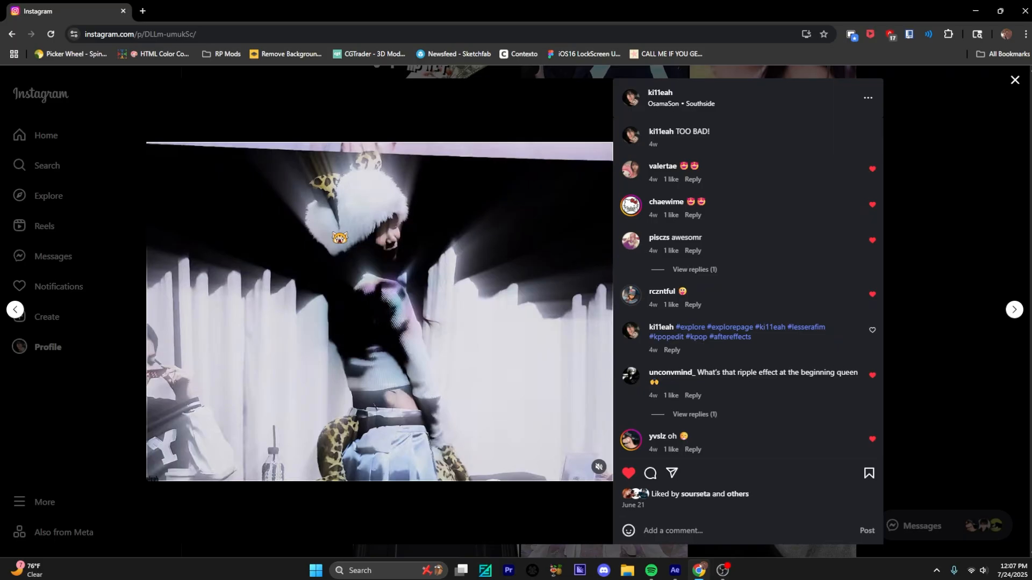
# - View the next Instagram reference post and return to the TOO BAD! edit
pyautogui.click(1014, 310)
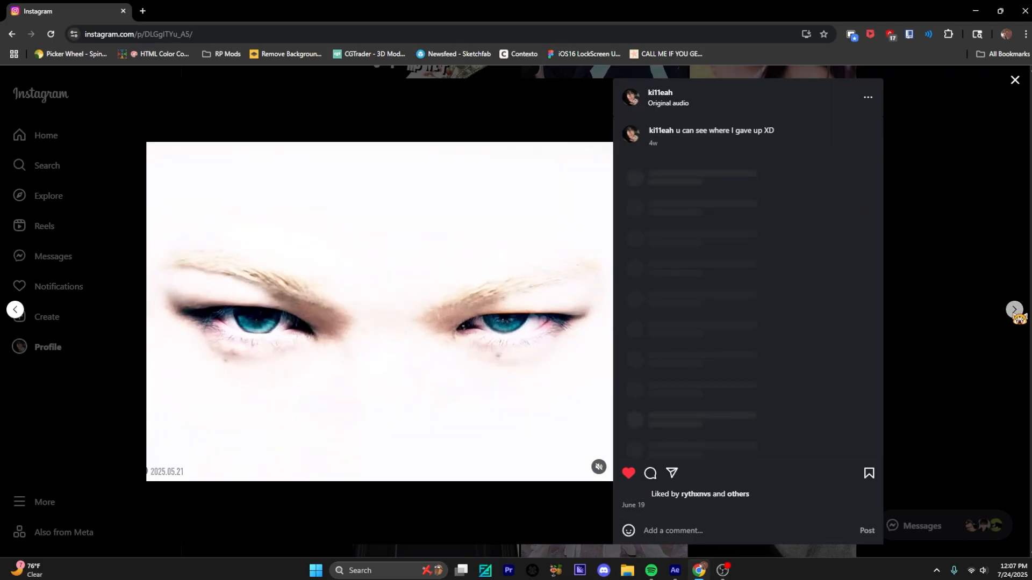
pyautogui.click(15, 310)
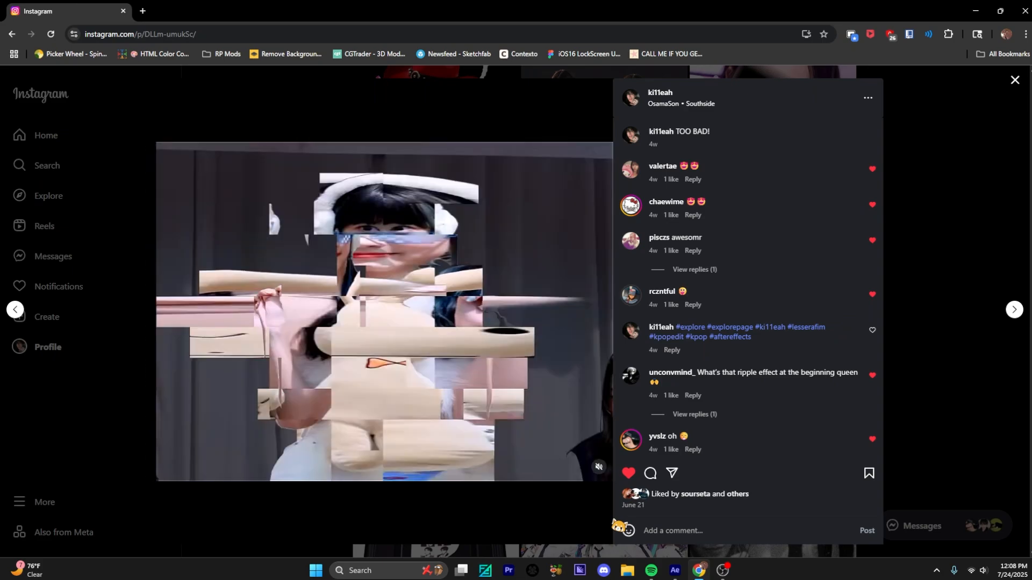
# - Switch to After Effects and apply the S_BleachBypass effect to the adjustment layer
pyautogui.click(676, 571)
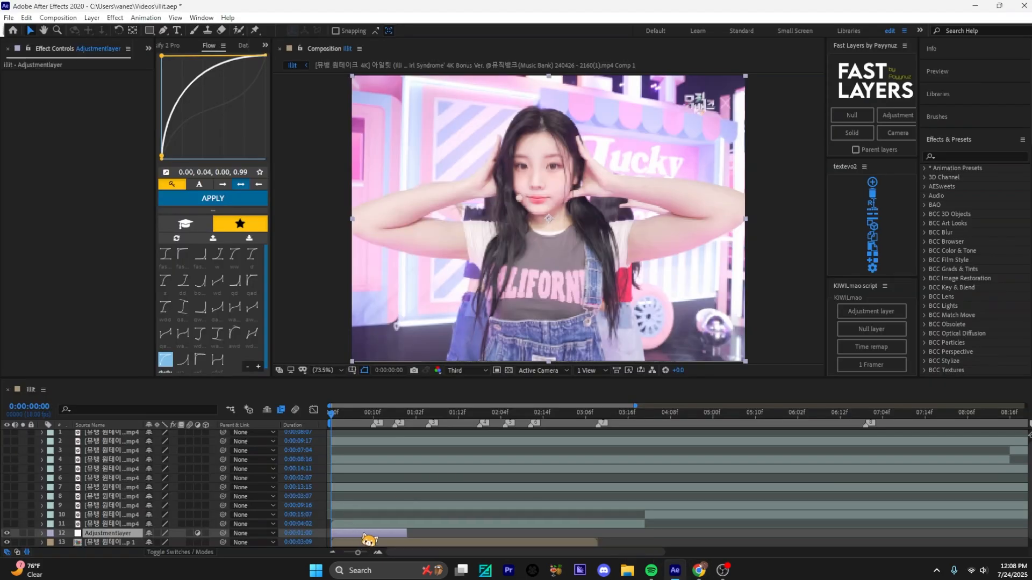
pyautogui.hotkey('ctrl', 'space')
pyautogui.write('blych')
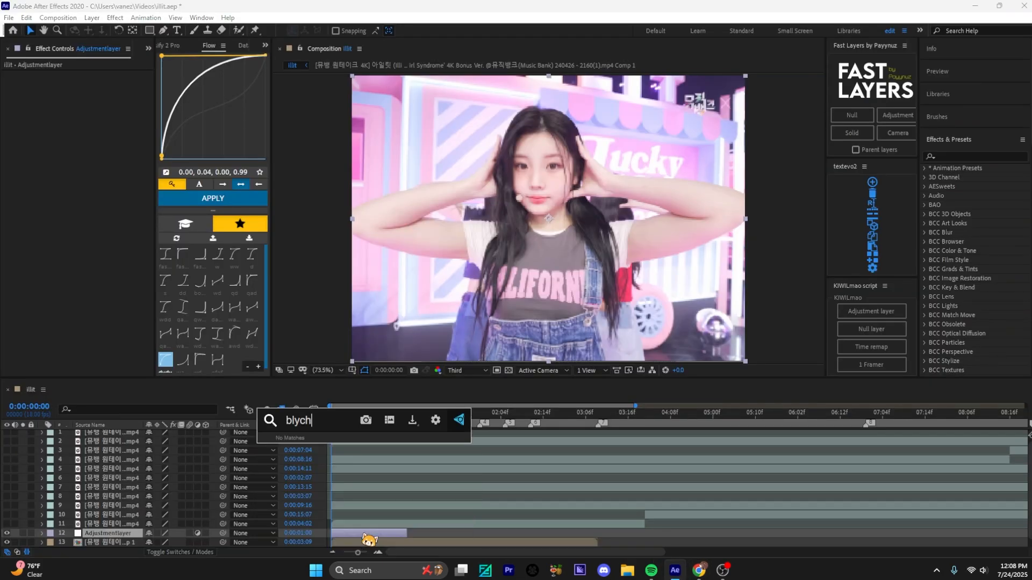
pyautogui.press('BackSpace')
pyautogui.press('BackSpace')
pyautogui.write('ea')
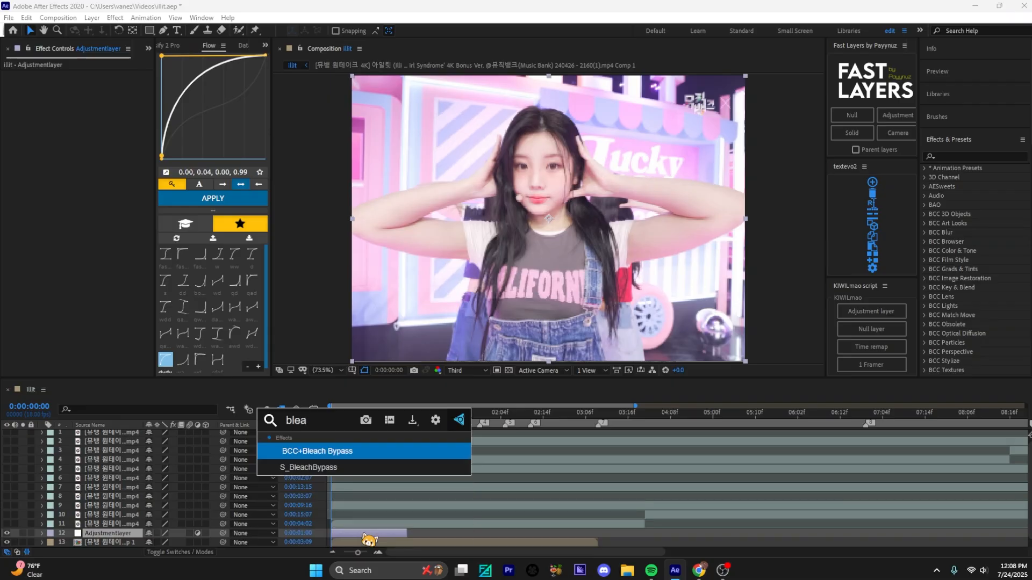
pyautogui.click(371, 466)
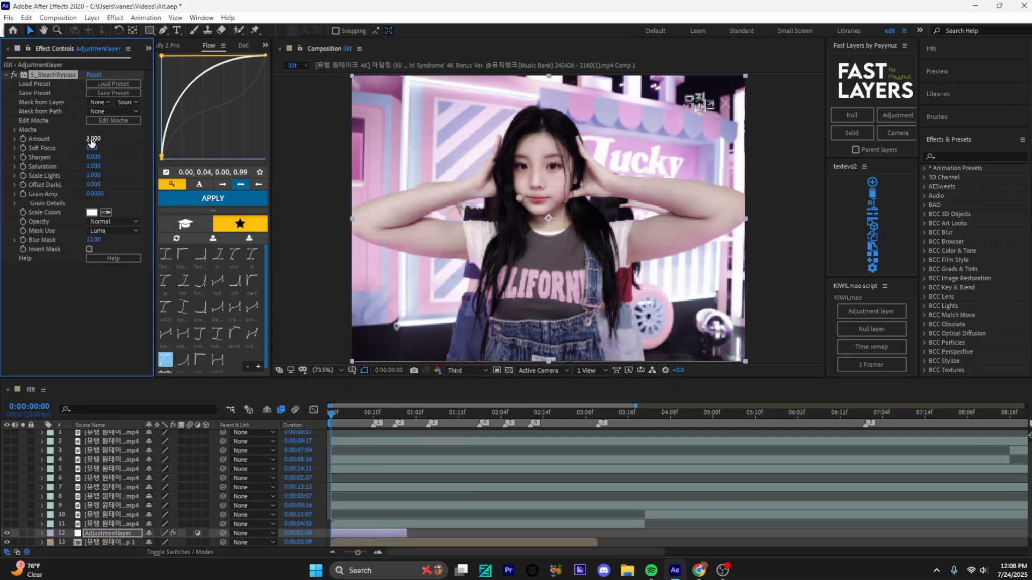
# - Set the S_BleachBypass Amount to 3.24, Soft Focus to 6.5 and Saturation to 2
pyautogui.moveTo(103, 139); pyautogui.dragTo(294, 143)
pyautogui.moveTo(94, 149); pyautogui.dragTo(26, 147)
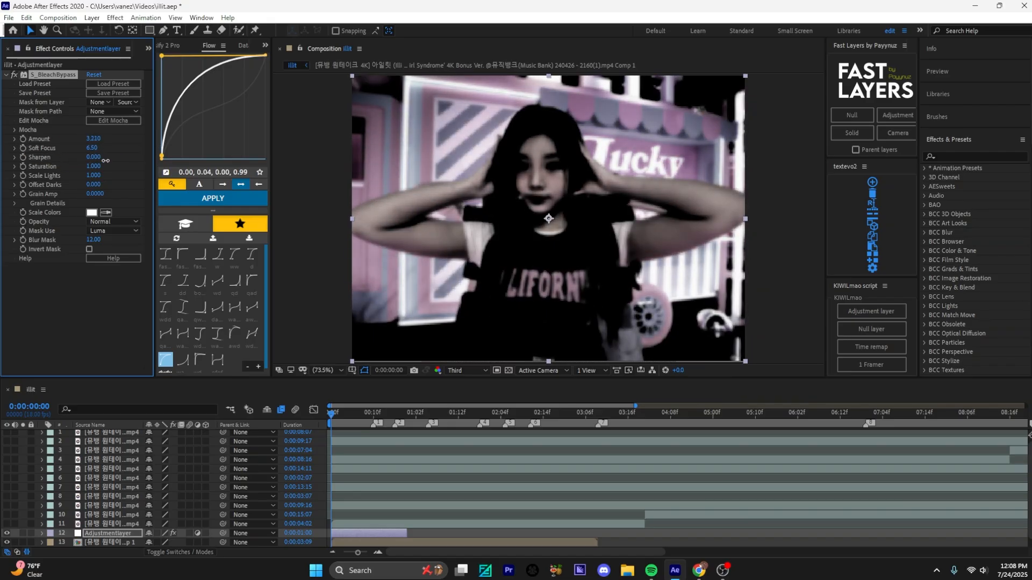
pyautogui.moveTo(106, 161); pyautogui.dragTo(114, 178)
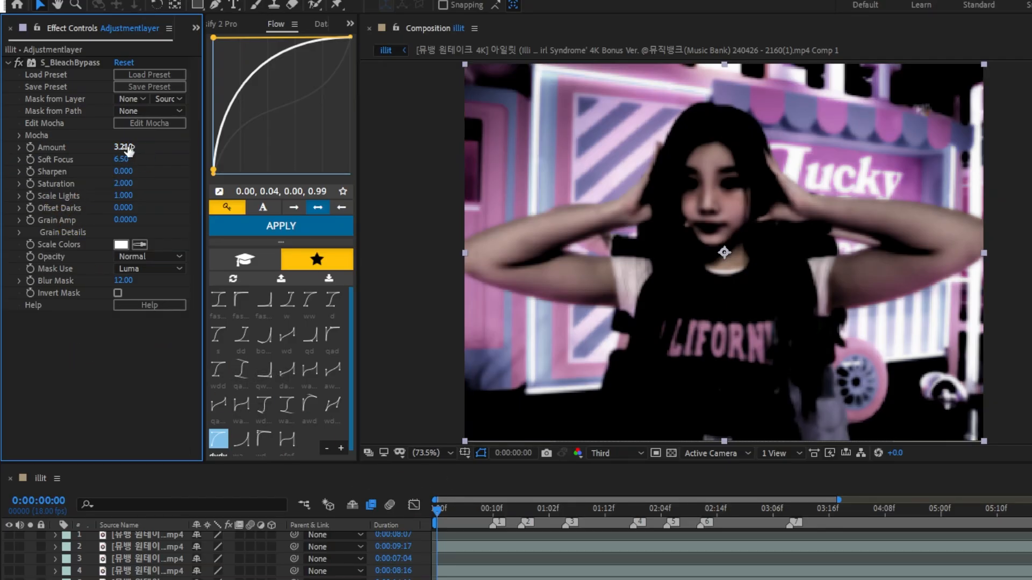
pyautogui.moveTo(130, 147); pyautogui.dragTo(136, 147)
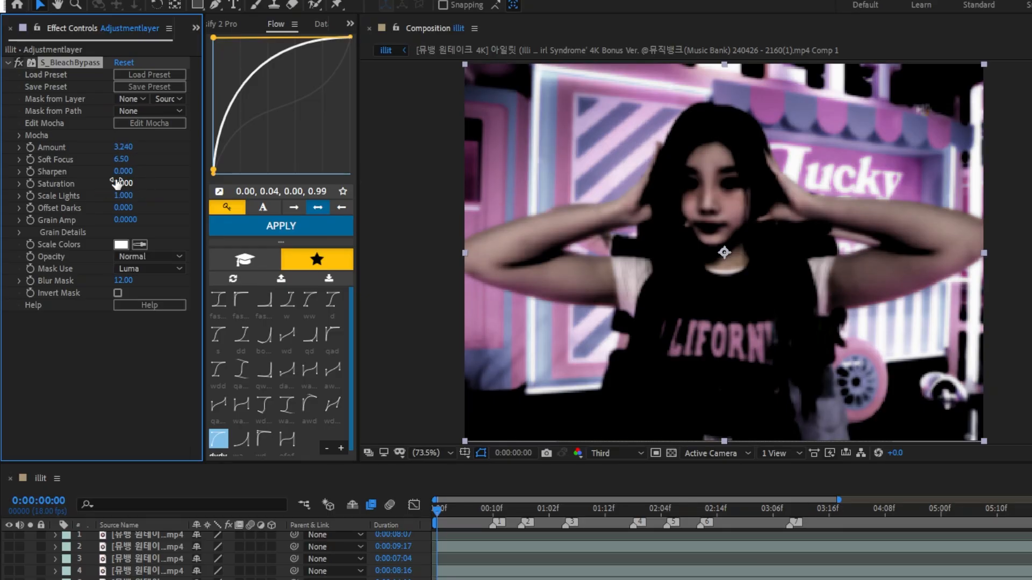
# - Start keyframing the S_BleachBypass Saturation, Amount and Soft Focus at 0:00:00:00
pyautogui.click(30, 183)
pyautogui.click(30, 147)
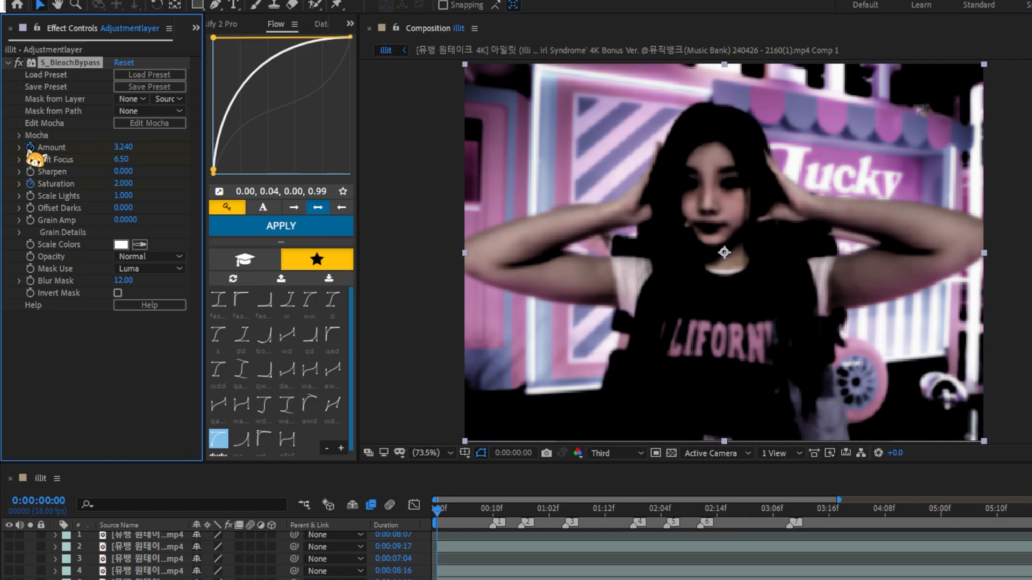
pyautogui.click(30, 160)
# - At 0:00:00:17, set the S_BleachBypass Amount, Soft Focus and Saturation keyframes to 0
pyautogui.scroll(-1, 459, 574)
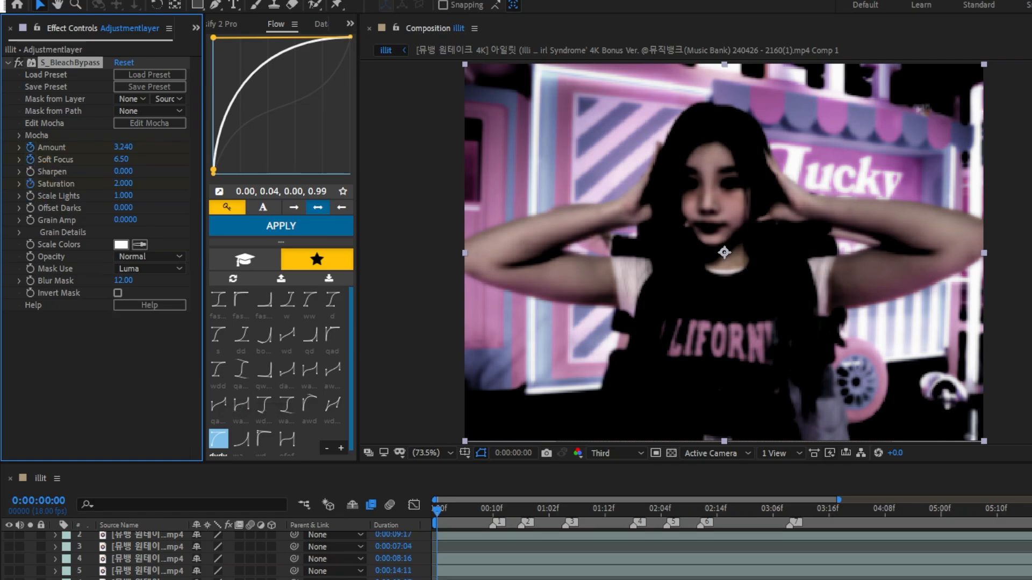
pyautogui.press('space')
pyautogui.scroll(-4, 730, 556)
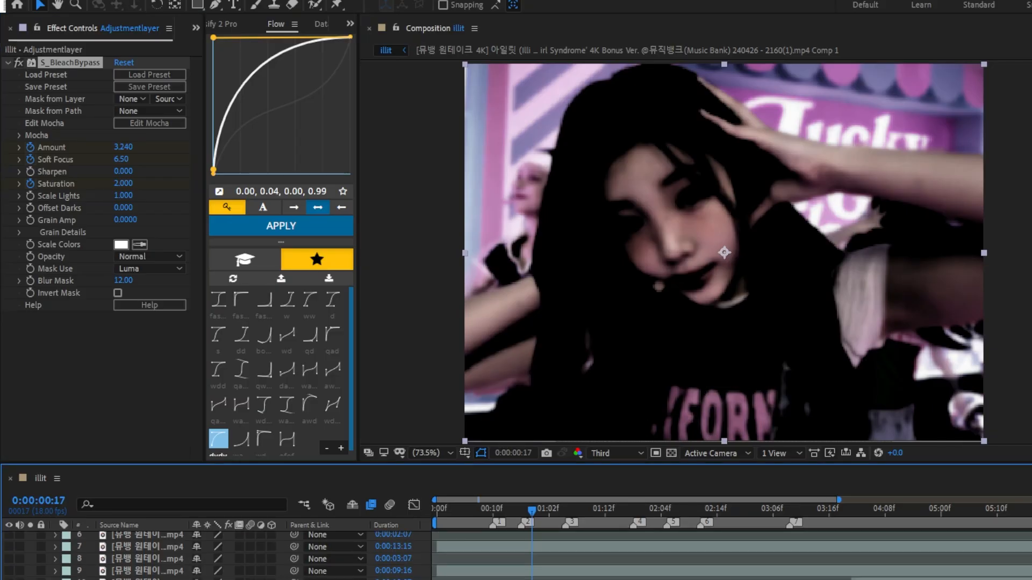
pyautogui.write('0')
pyautogui.press('Tab')
pyautogui.write('0')
pyautogui.press('Tab')
pyautogui.write('0')
pyautogui.press('Return')
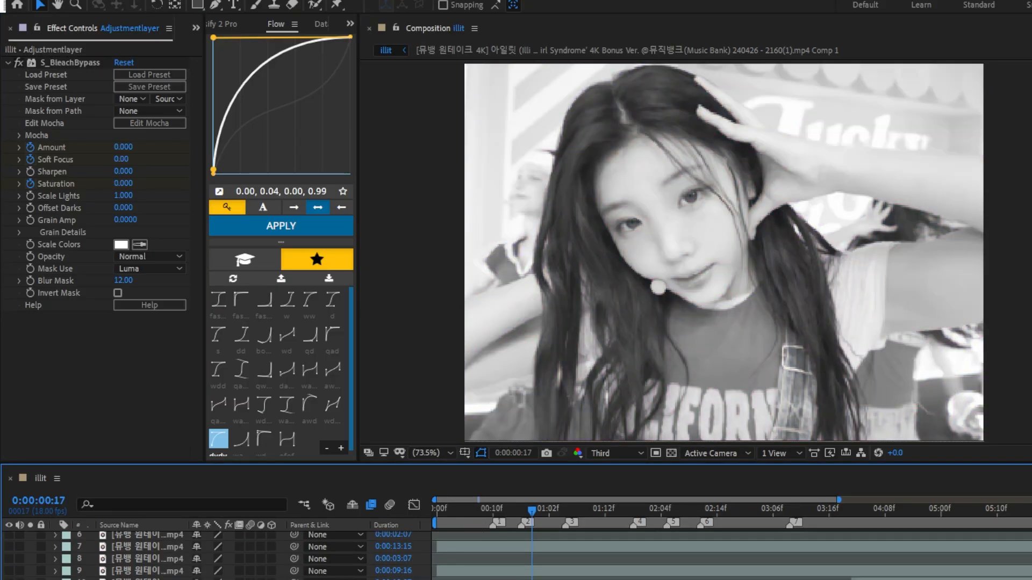
# - Change the S_BleachBypass Saturation at 0:00:00:17 to 1
pyautogui.rightClick(167, 579)
pyautogui.click(156, 579)
pyautogui.rightClick(151, 579)
pyautogui.click(180, 579)
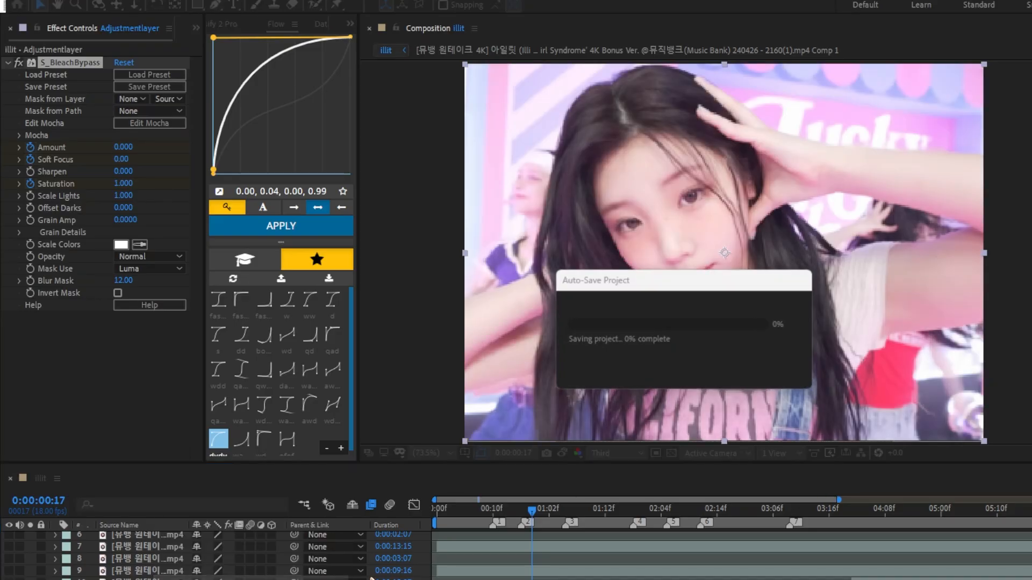
# - Play back the bleach bypass animation from the start of the composition
pyautogui.press('Home')
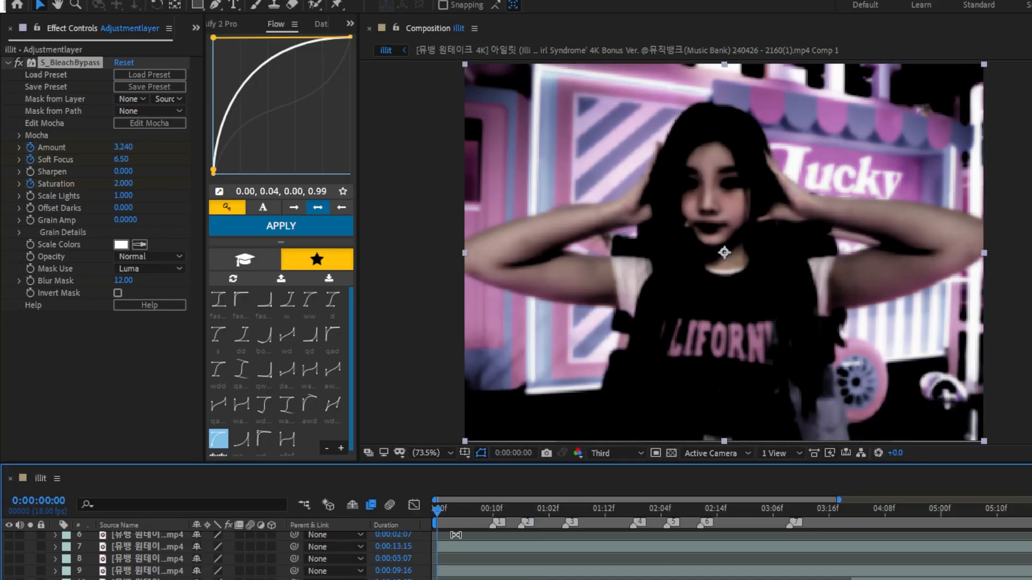
pyautogui.press('space')
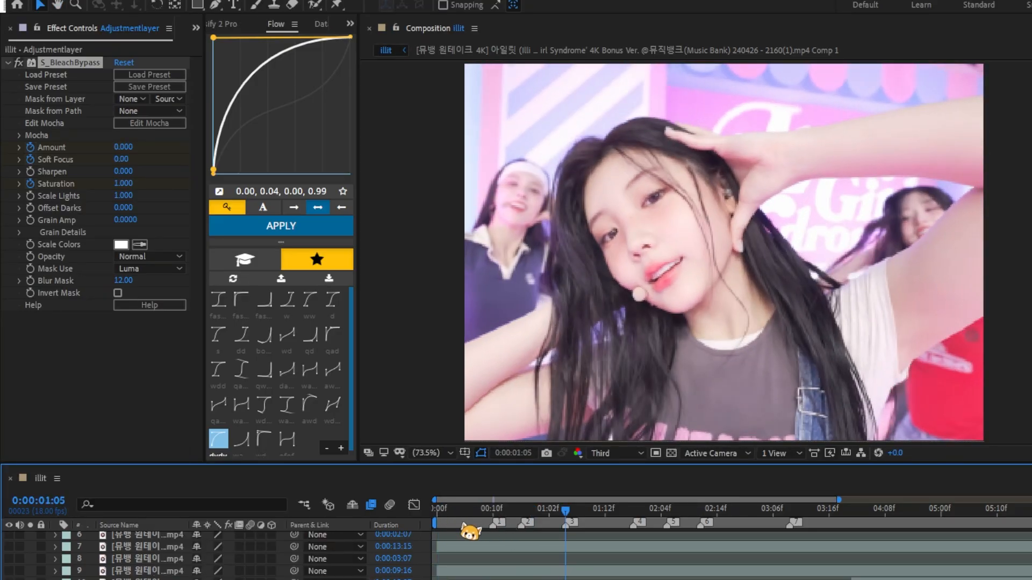
pyautogui.press('space')
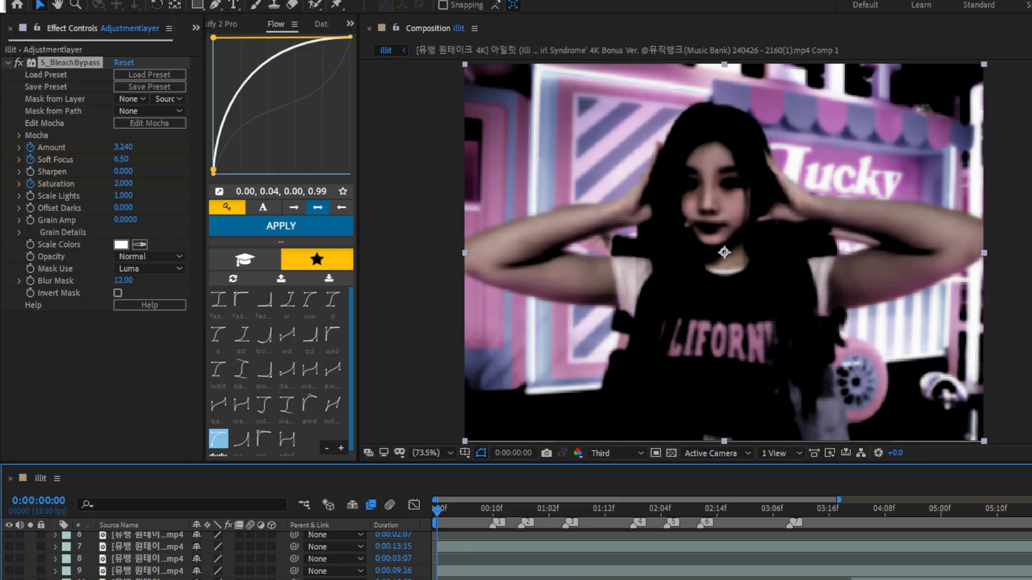
pyautogui.rightClick(531, 578)
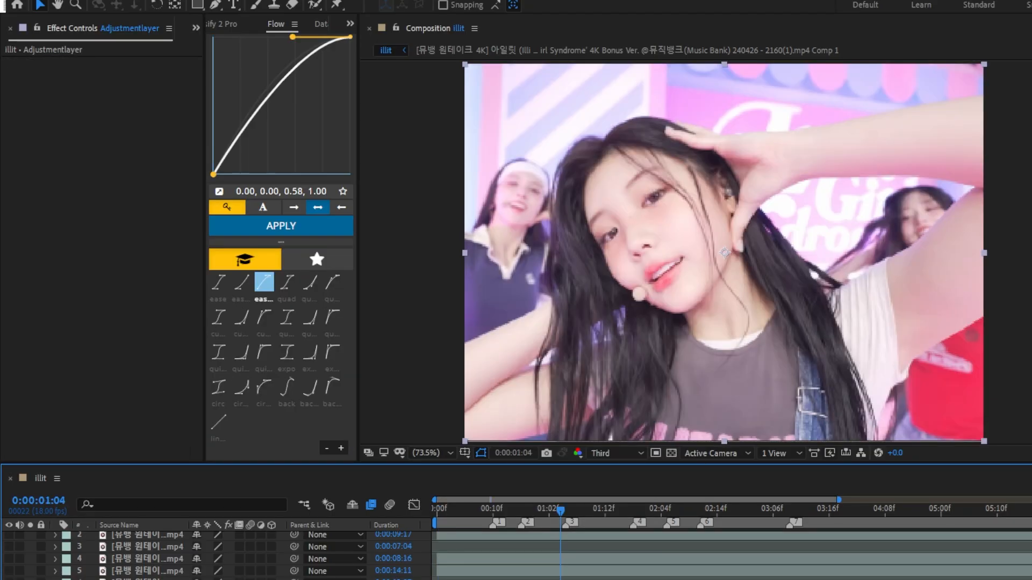
# - At 0:00:00:10, apply S_Flicker to the other adjustment layer with an Amplitude keyframe of 0
pyautogui.click(493, 509)
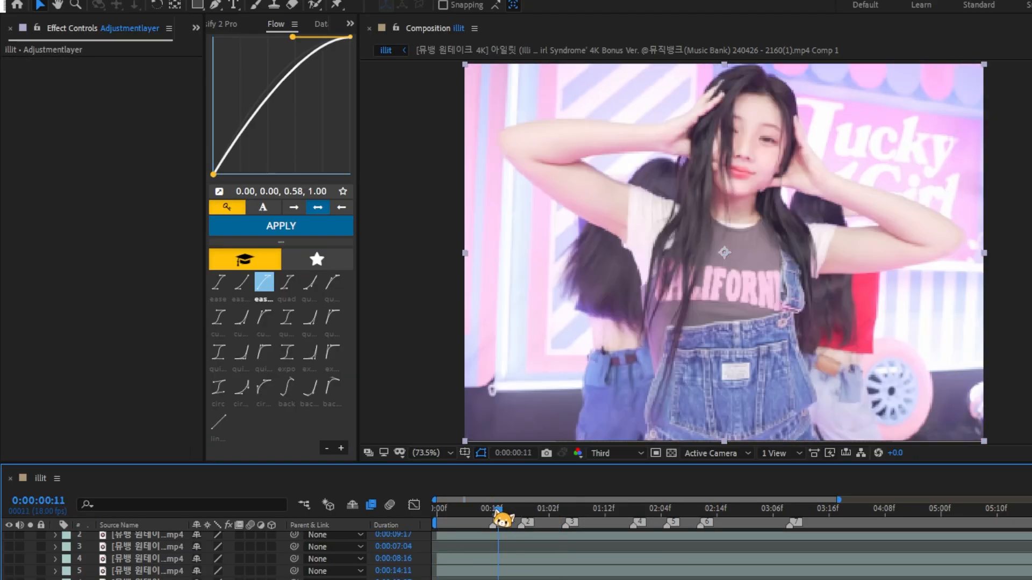
pyautogui.write('f')
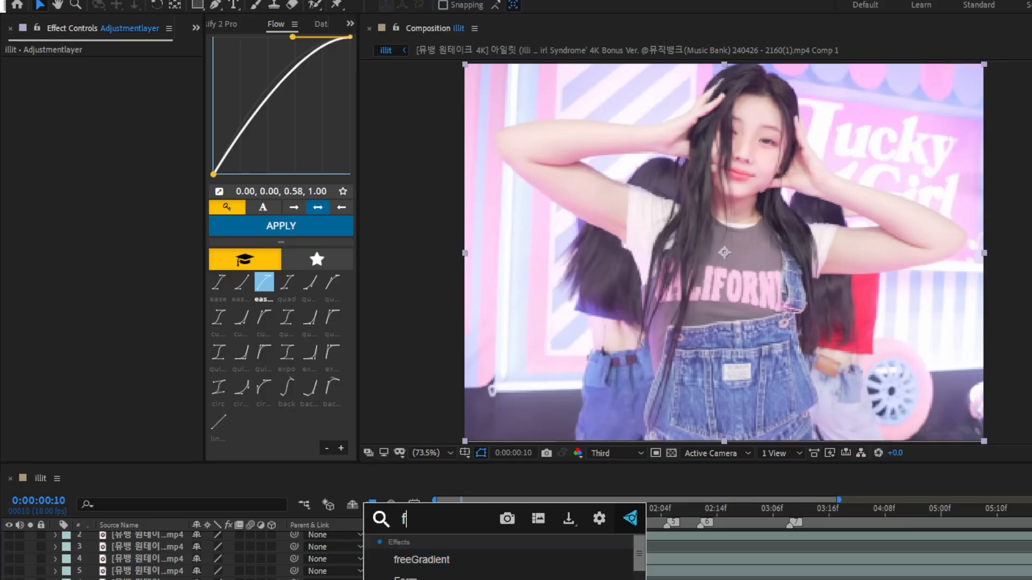
pyautogui.write('licker')
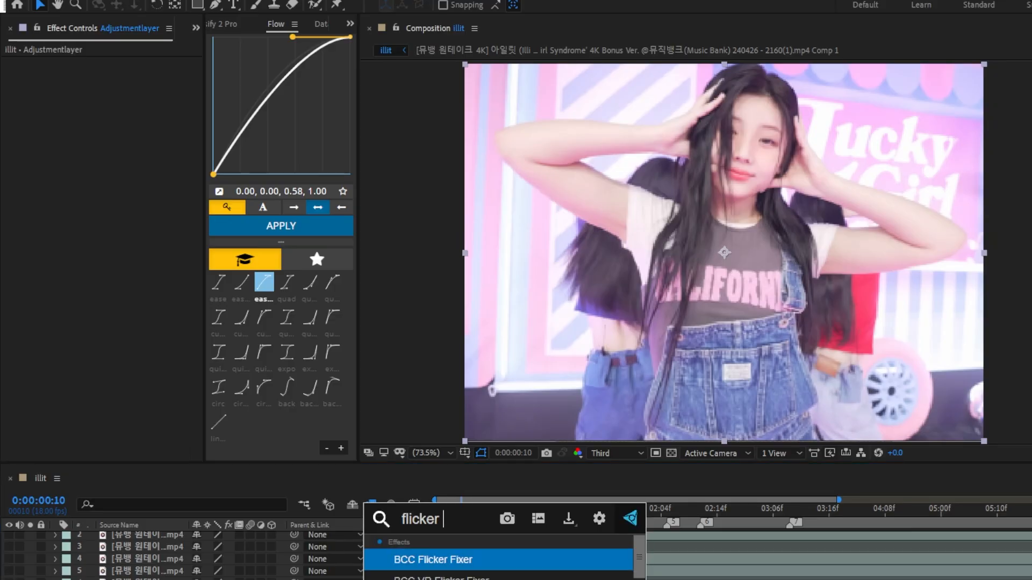
pyautogui.press('Return')
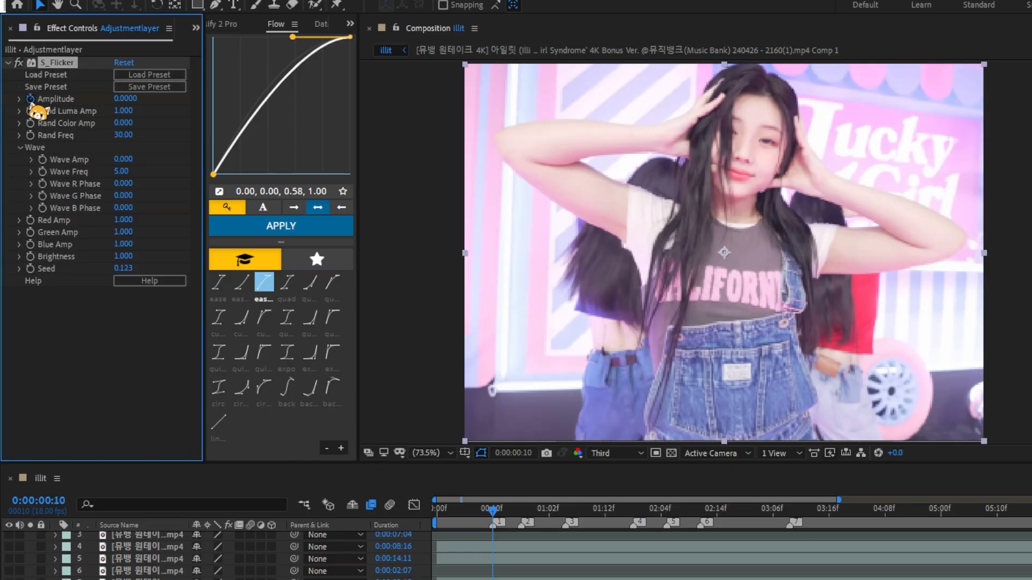
# - At 0:00:01:04, set the S_Flicker Amplitude keyframe to 4
pyautogui.click(561, 509)
pyautogui.scroll(-1, 547, 538)
pyautogui.moveTo(125, 99); pyautogui.dragTo(192, 99)
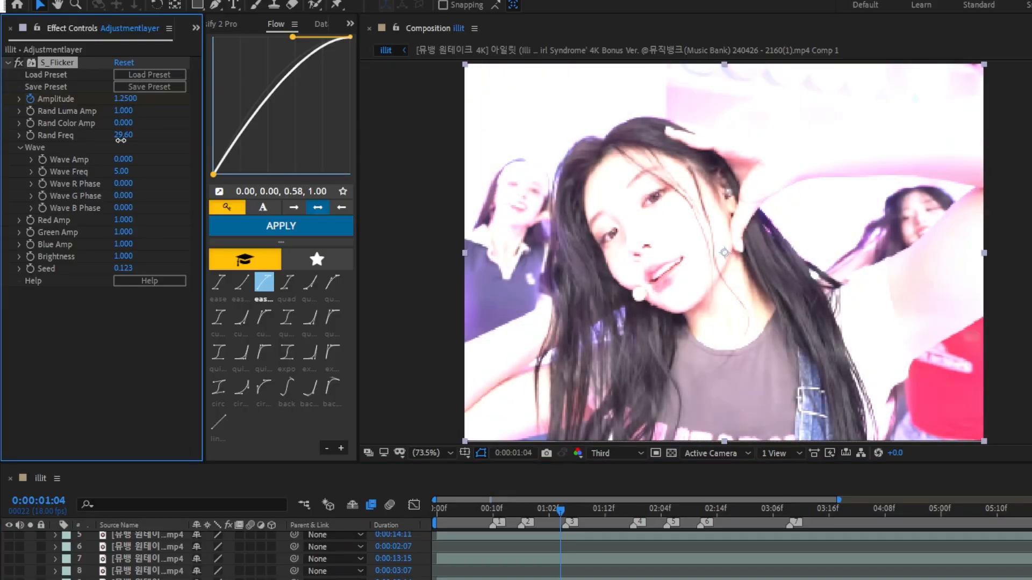
pyautogui.moveTo(127, 139); pyautogui.dragTo(130, 140)
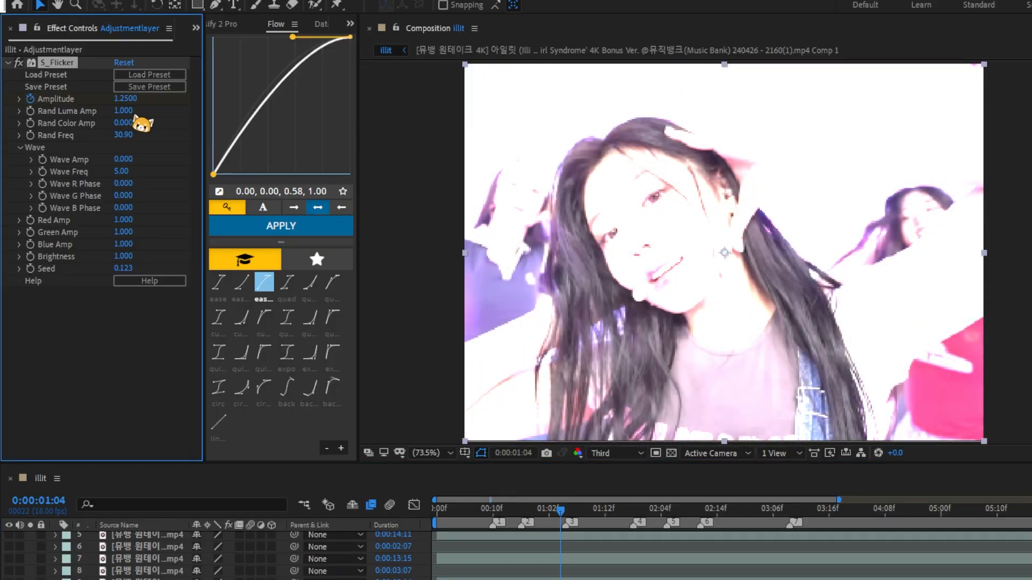
pyautogui.hotkey('ctrl', 'z')
pyautogui.click(131, 102)
pyautogui.write('4')
pyautogui.press('Return')
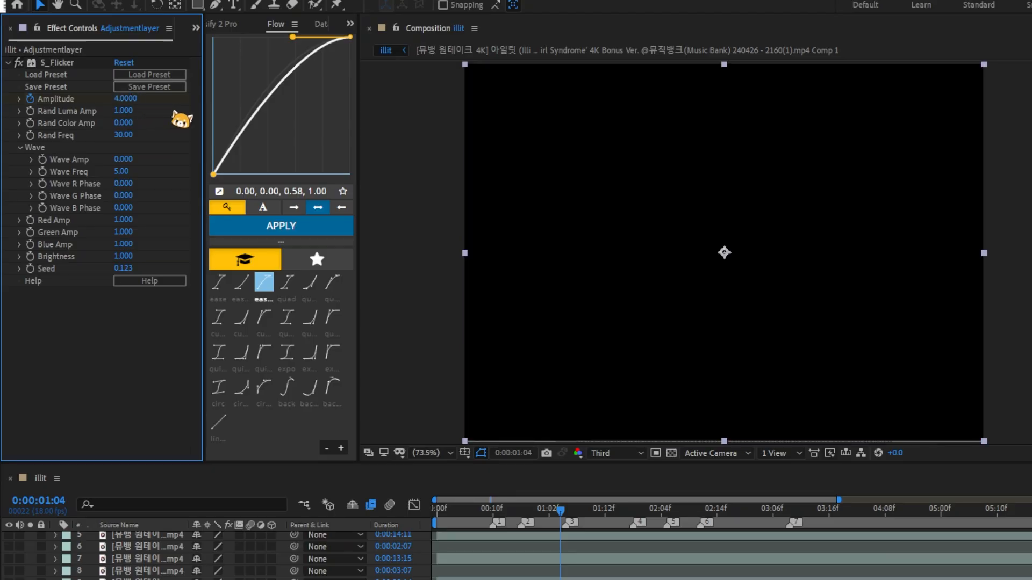
# - Set the S_Flicker Rand Freq to 29.9
pyautogui.moveTo(124, 135); pyautogui.dragTo(122, 139)
pyautogui.hotkey('alt', 'Tab')
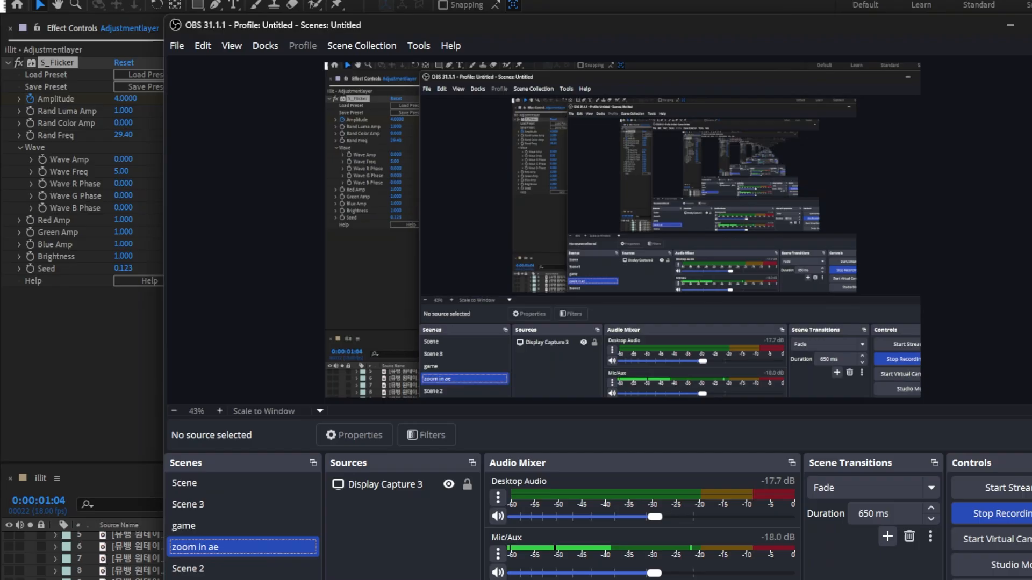
pyautogui.click(73, 333)
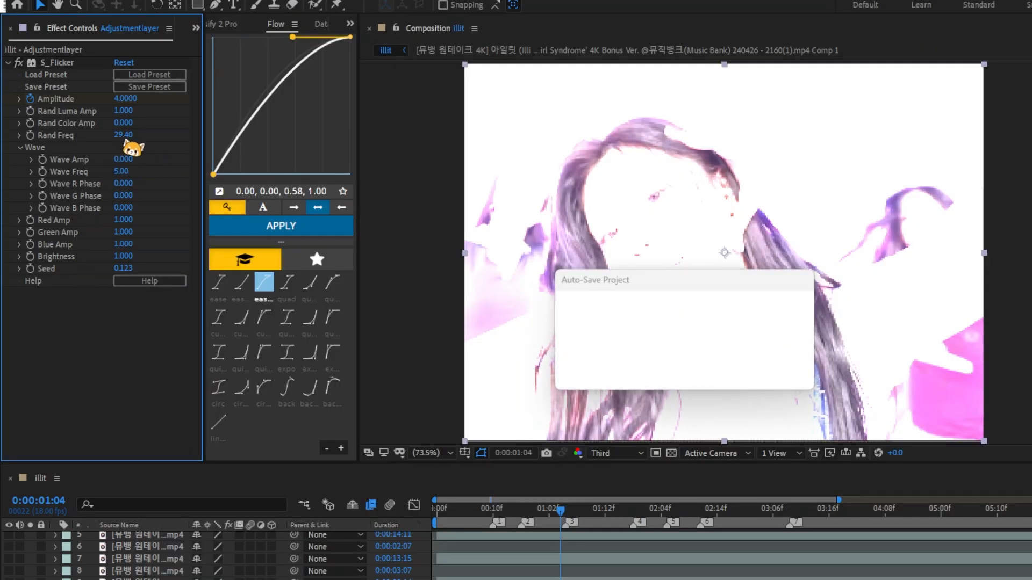
pyautogui.moveTo(123, 136); pyautogui.dragTo(127, 135)
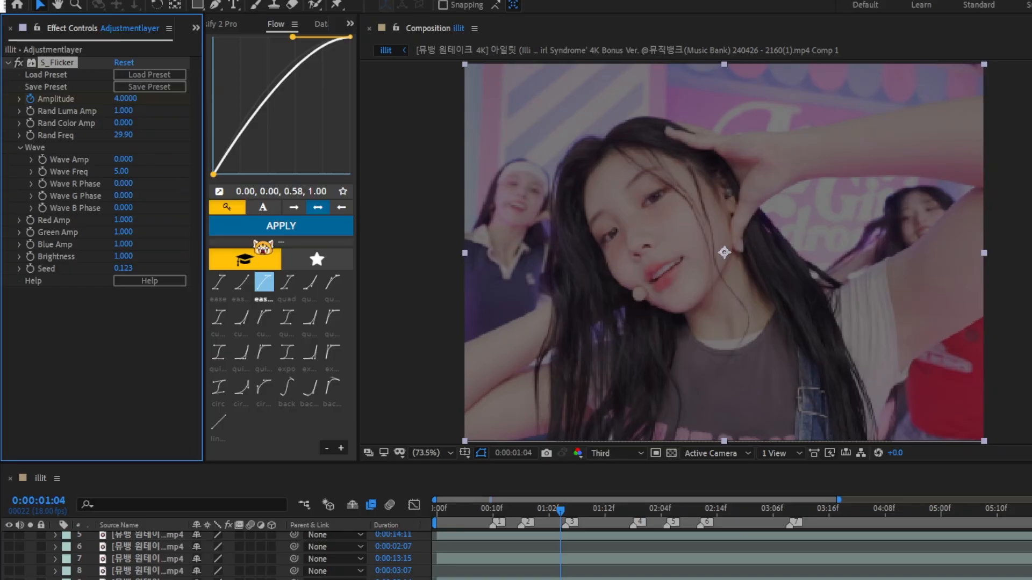
# - Apply Easy Ease to both S_Flicker Amplitude keyframes and scrub back to 0:00:00:15 to check the flicker
pyautogui.click(561, 576)
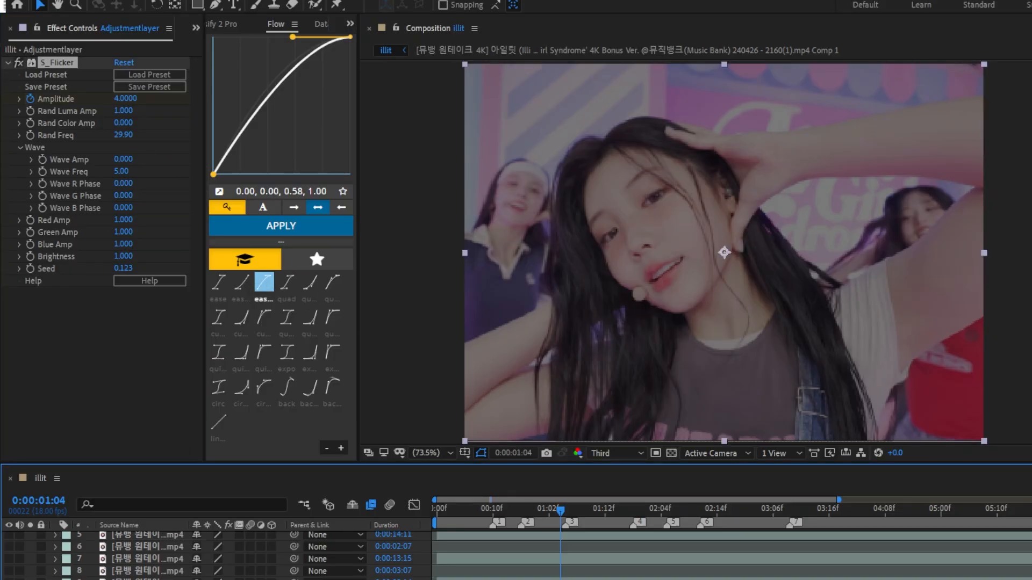
pyautogui.rightClick(494, 576)
pyautogui.moveTo(576, 511)
pyautogui.click(708, 554)
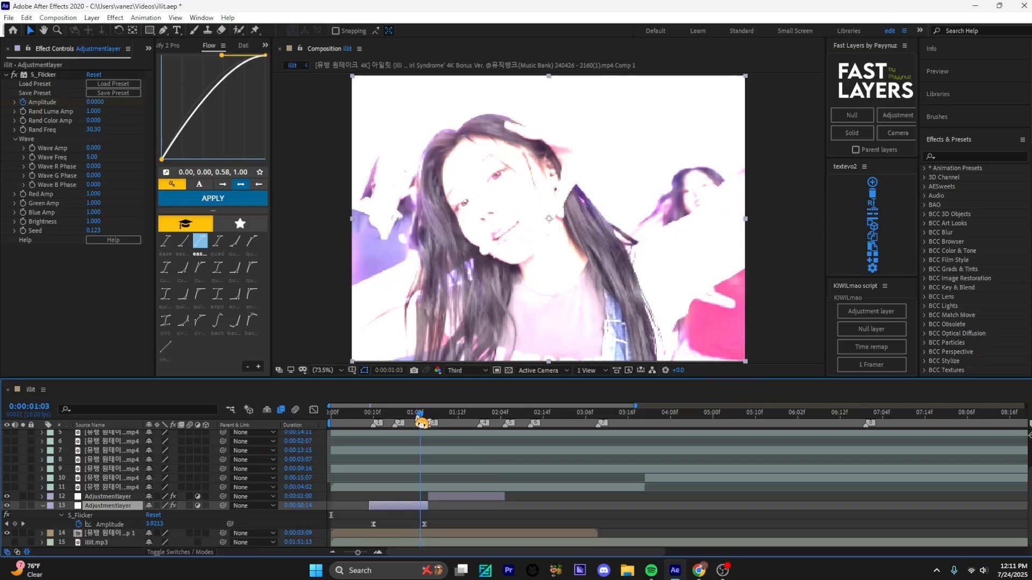
pyautogui.moveTo(424, 433); pyautogui.dragTo(396, 438)
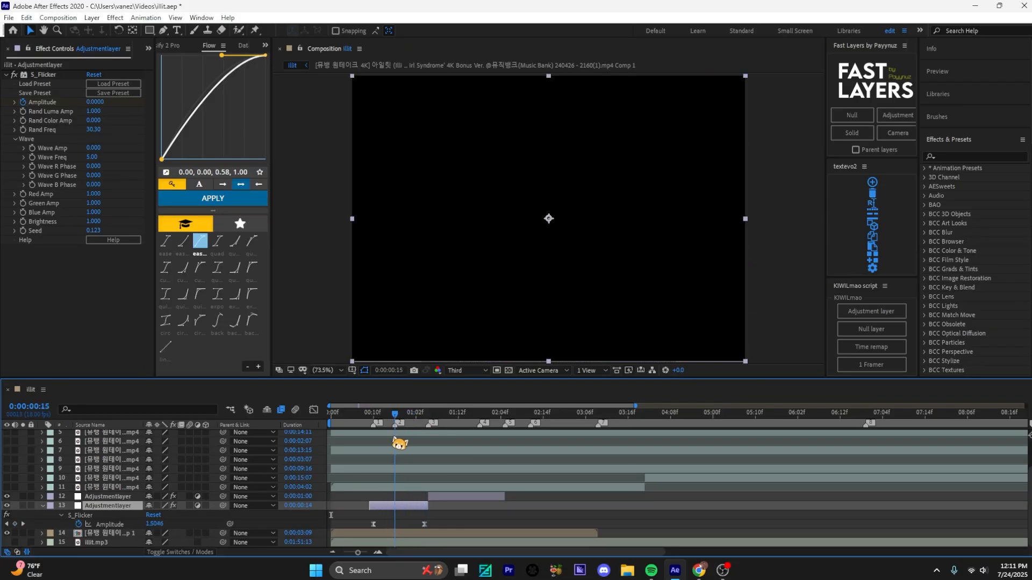
# - Apply the Flow ease-in curve 0.42, 0.00, 1.00, 1.00 to the S_Flicker Amplitude keyframes and preview the flicker
pyautogui.moveTo(374, 525)
pyautogui.mouseDown()
pyautogui.moveTo(443, 532)
pyautogui.moveTo(365, 515)
pyautogui.mouseUp()
pyautogui.click(182, 241)
pyautogui.click(245, 202)
pyautogui.press('space')
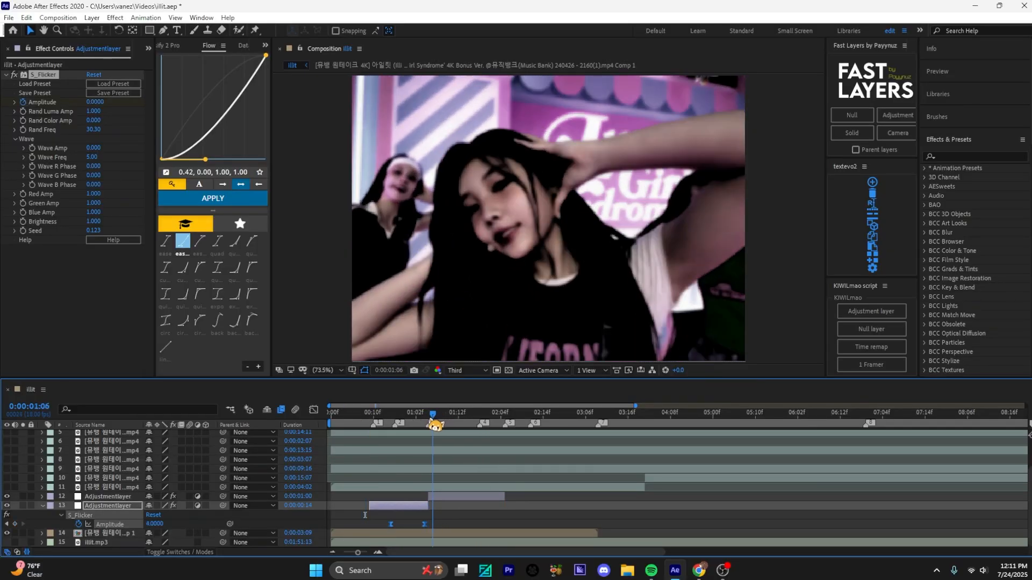
# - At 0:00:01:04, add a new adjustment layer above the bleach bypass layer and position it across the cut between the effect layers
pyautogui.moveTo(421, 421); pyautogui.dragTo(424, 422)
pyautogui.press('u')
pyautogui.click(433, 513)
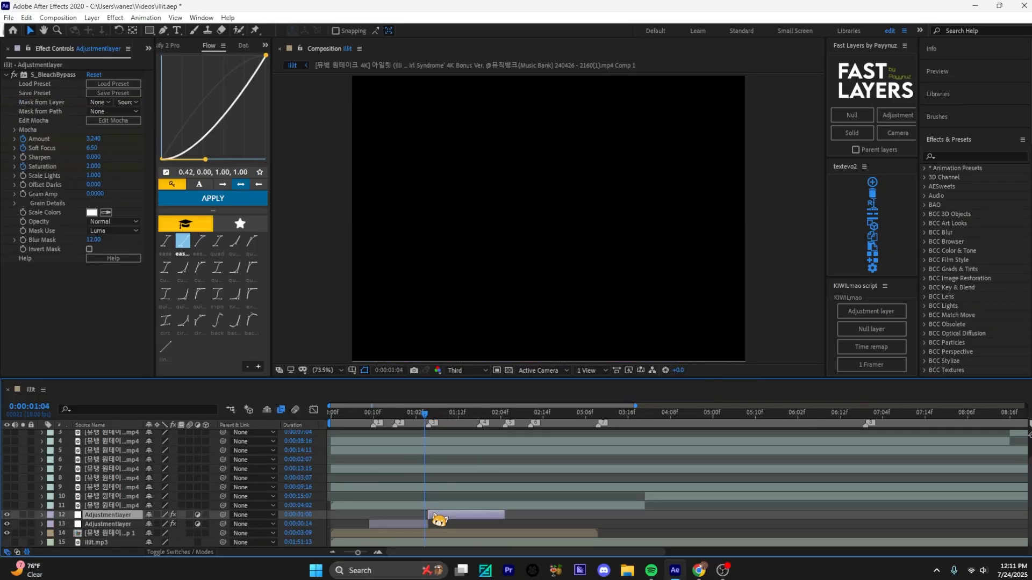
pyautogui.click(849, 313)
pyautogui.moveTo(454, 516); pyautogui.dragTo(428, 516)
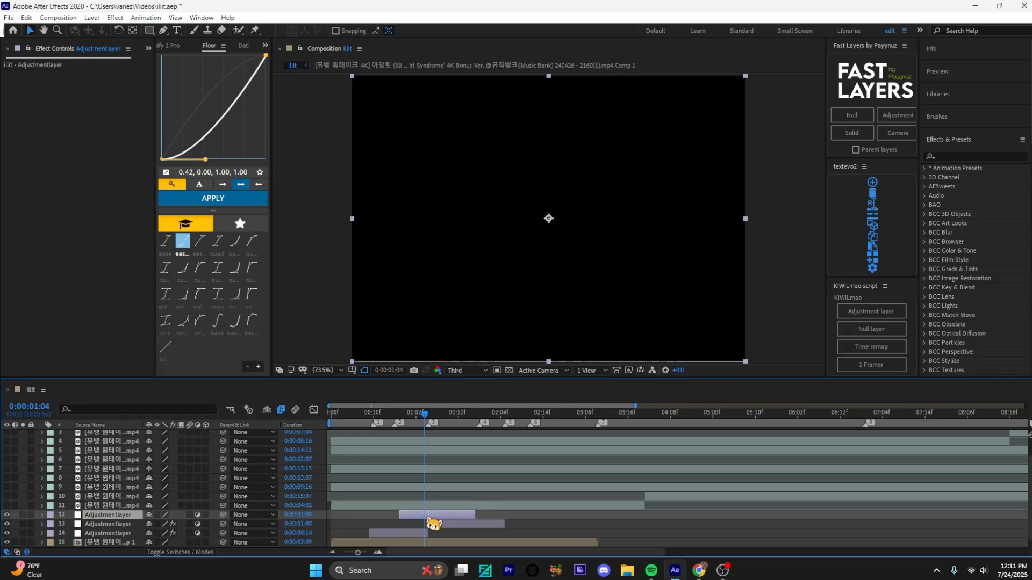
# - Apply CC Wide Time to the new adjustment layer and play back the section around the cut
pyautogui.hotkey('ctrl', 'space')
pyautogui.write('time')
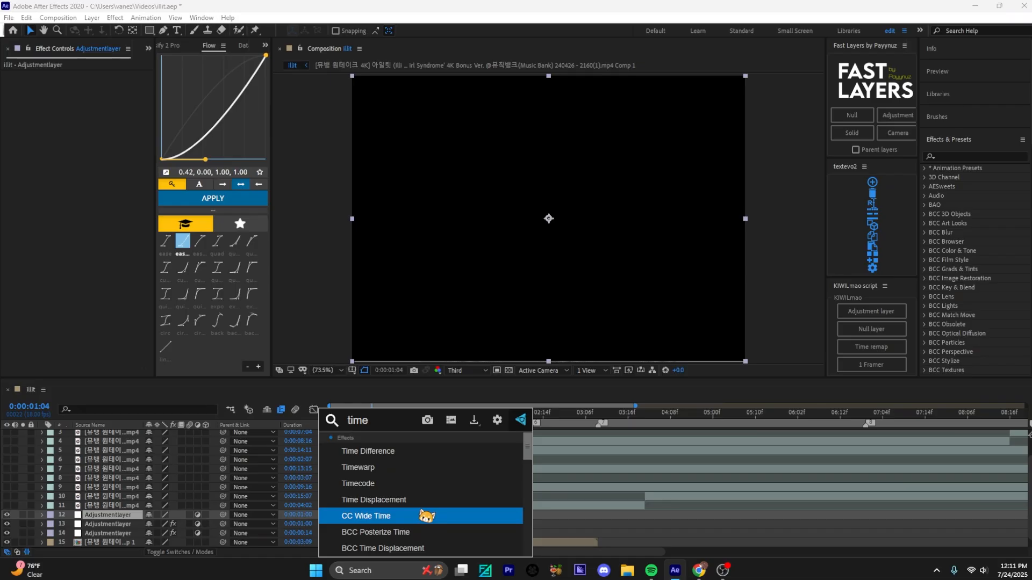
pyautogui.click(427, 516)
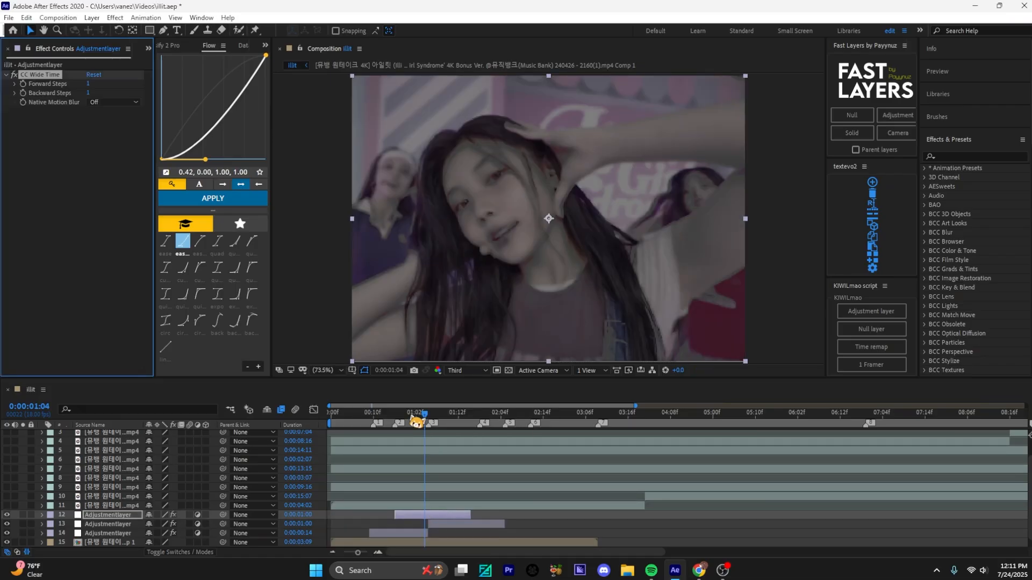
pyautogui.press('space')
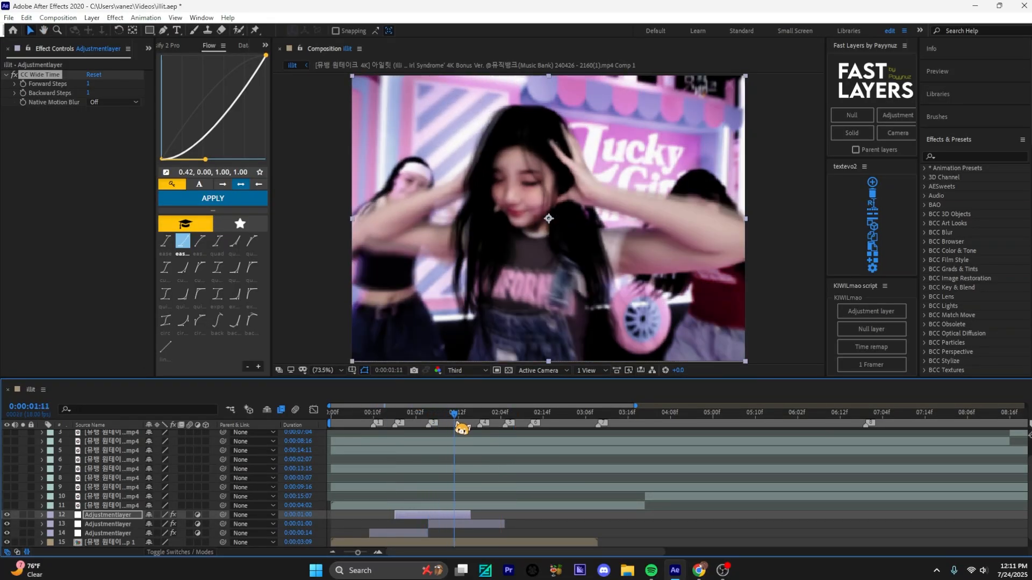
pyautogui.click(432, 413)
pyautogui.press('space')
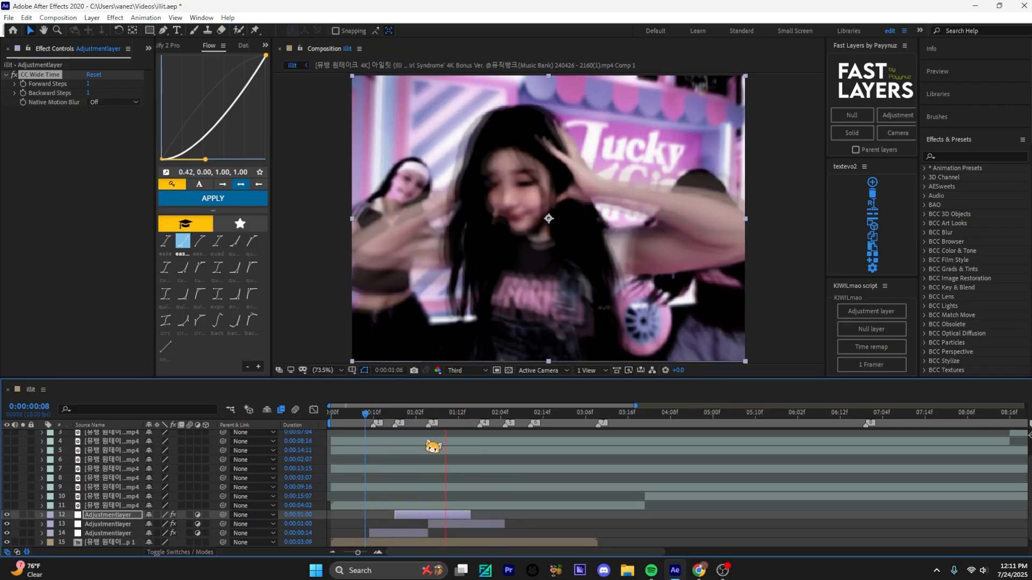
pyautogui.click(409, 415)
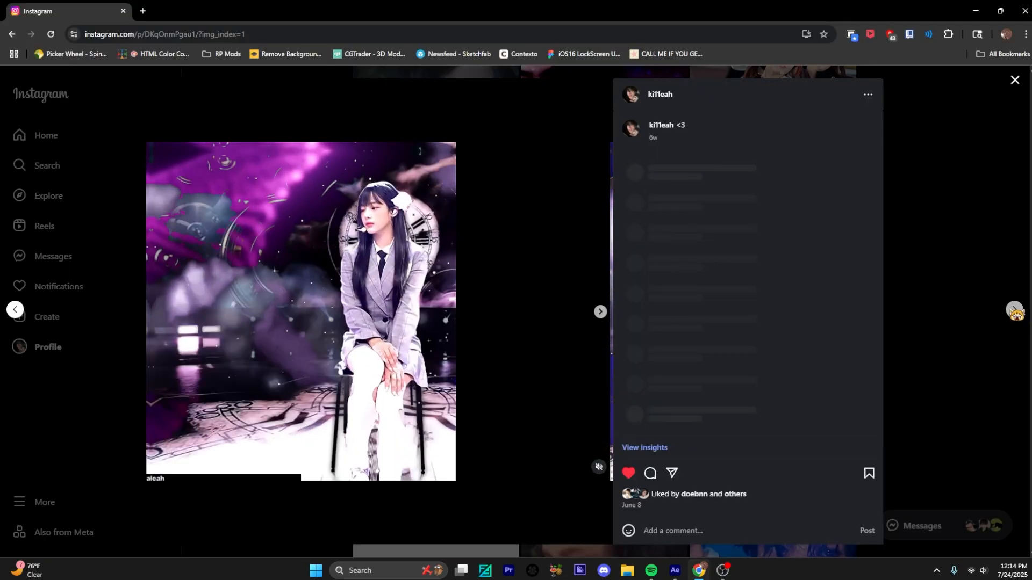
# - Browse the Instagram profile's post grid and open the purple clock-themed edit to view it as a reference
pyautogui.press('Escape')
pyautogui.scroll(1, 605, 311)
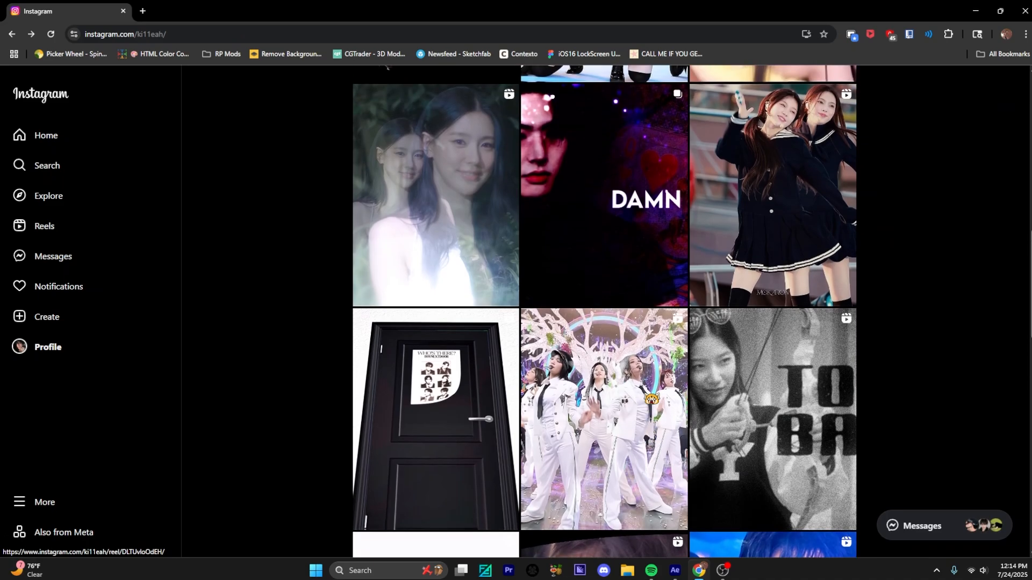
pyautogui.scroll(-2, 604, 312)
pyautogui.scroll(-2, 772, 376)
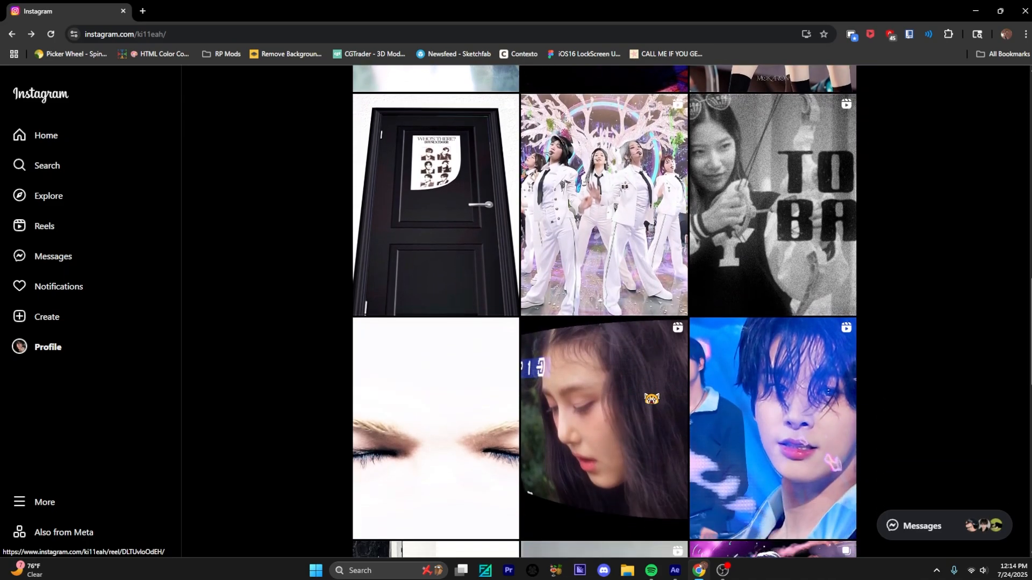
pyautogui.scroll(2, 772, 376)
pyautogui.scroll(-6, 772, 376)
pyautogui.click(772, 384)
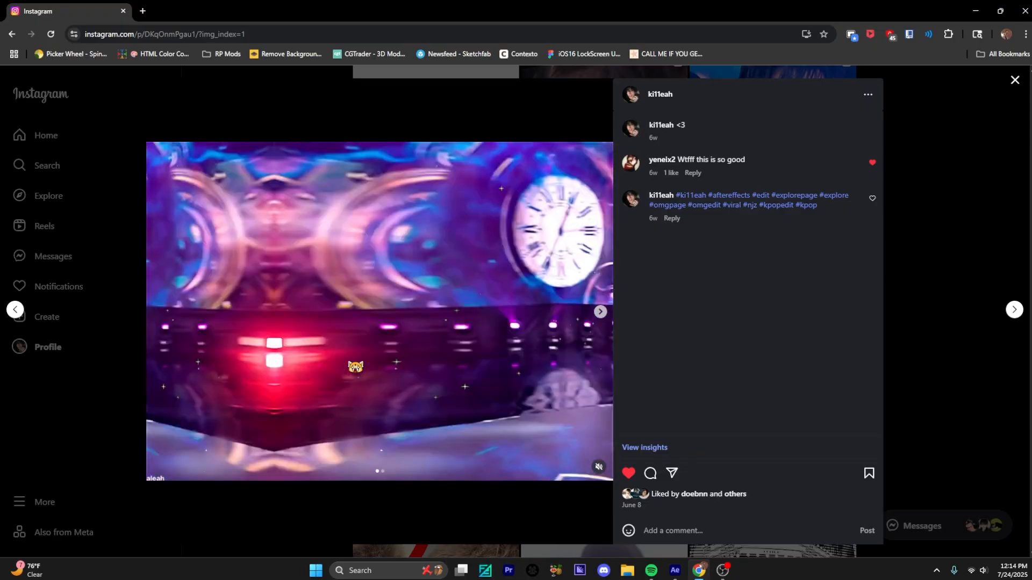
# - In After Effects, place the adjustment layer at the composition's start and apply Block Dissolve to it
pyautogui.hotkey('alt', 'Tab')
pyautogui.moveTo(449, 534); pyautogui.dragTo(369, 534)
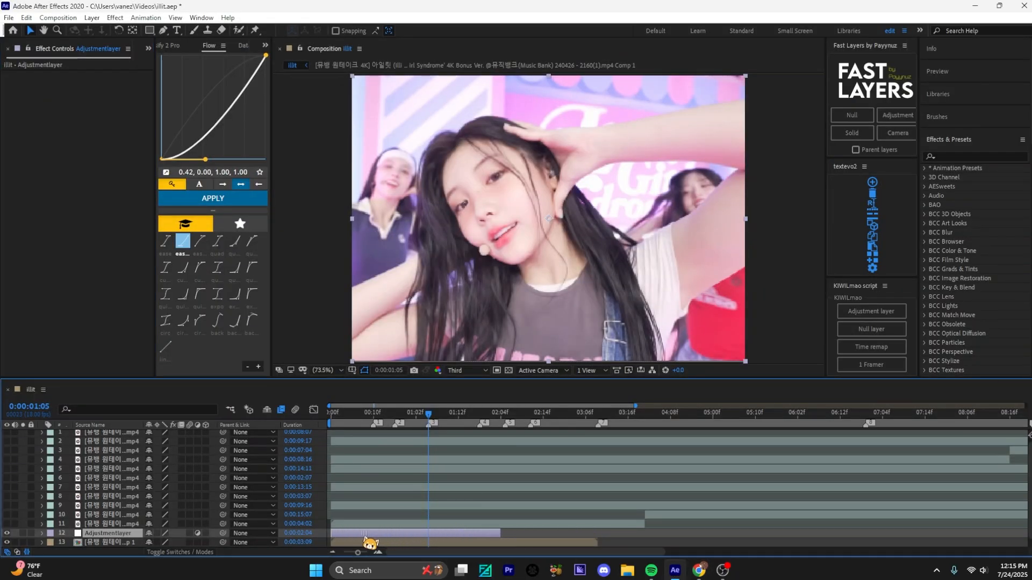
pyautogui.press('Home')
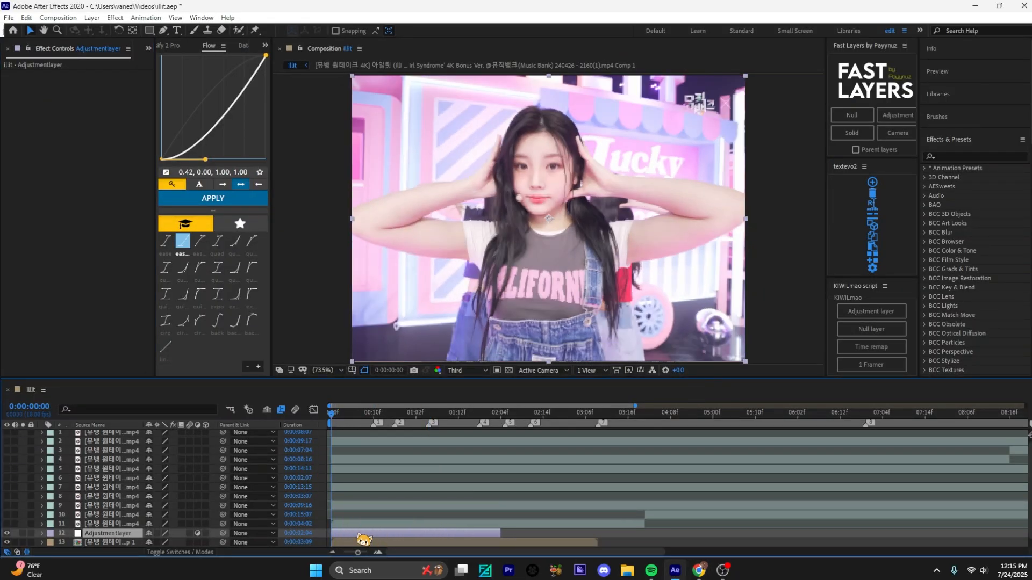
pyautogui.hotkey('ctrl', 'space')
pyautogui.write('block')
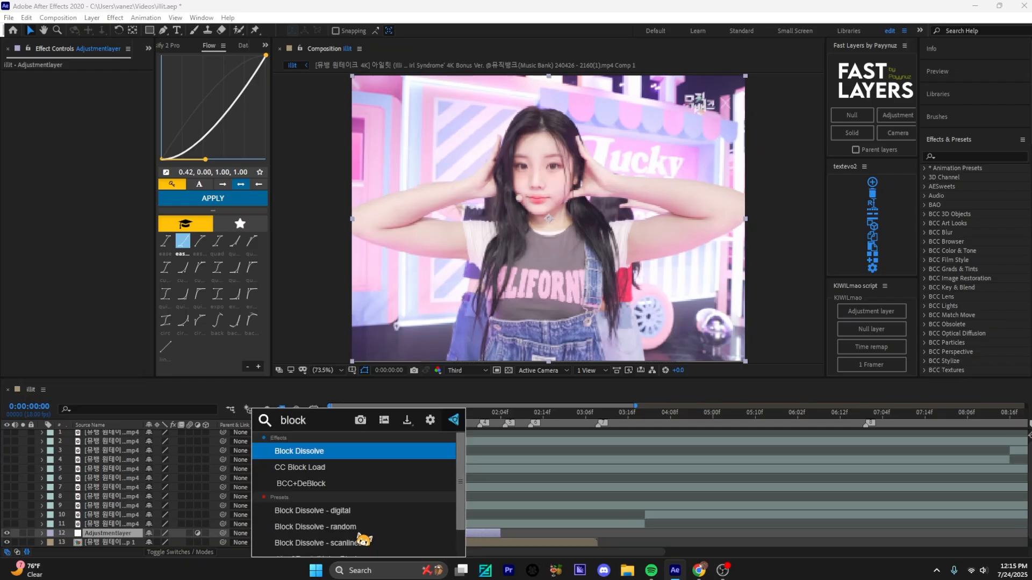
pyautogui.click(354, 449)
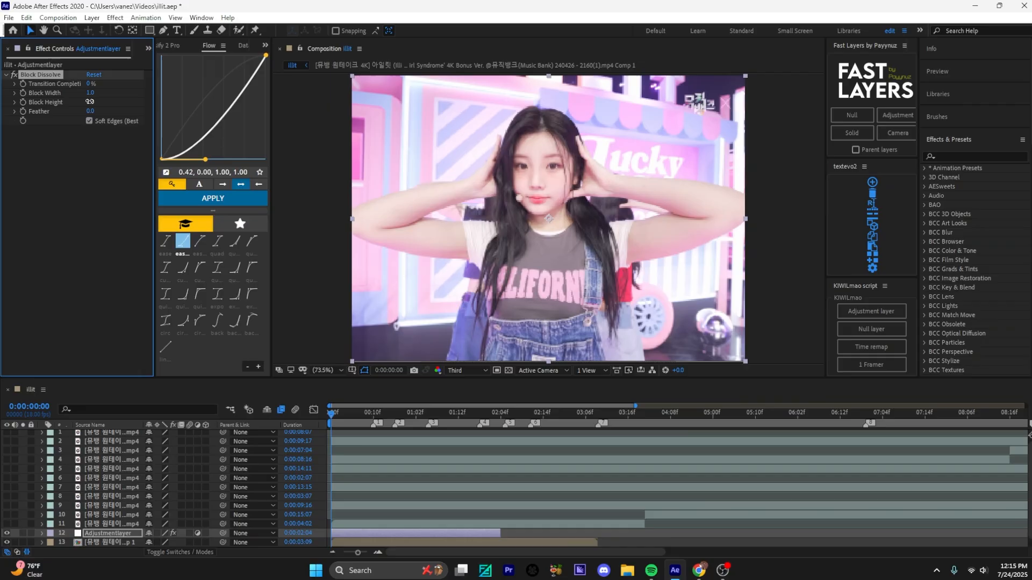
# - Set Block Dissolve to Block Height 200, Block Width 300 and Transition Completion 23%, with Soft Edges disabled
pyautogui.write('200')
pyautogui.press('Return')
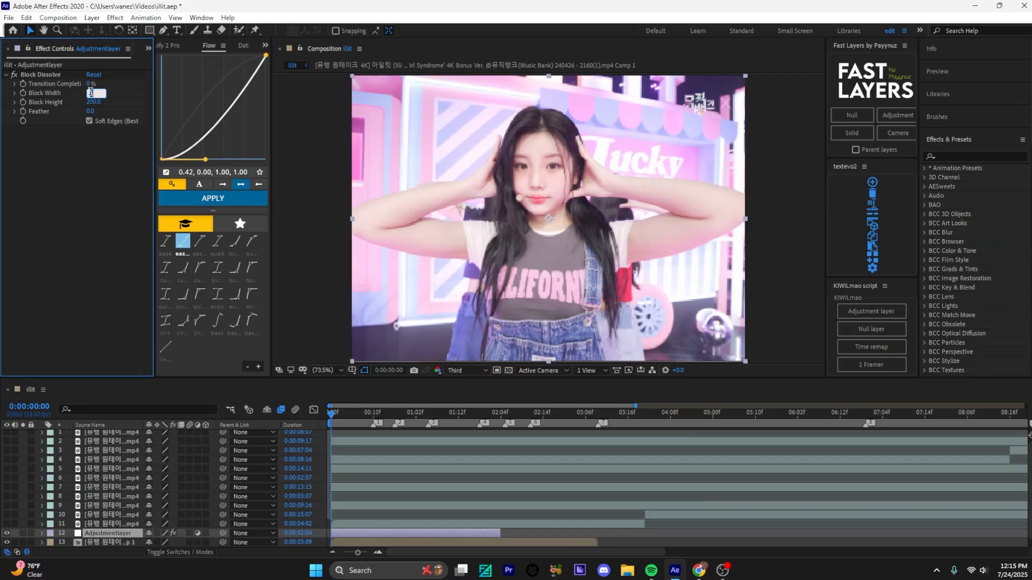
pyautogui.write('300')
pyautogui.press('Return')
pyautogui.moveTo(88, 84); pyautogui.dragTo(102, 84)
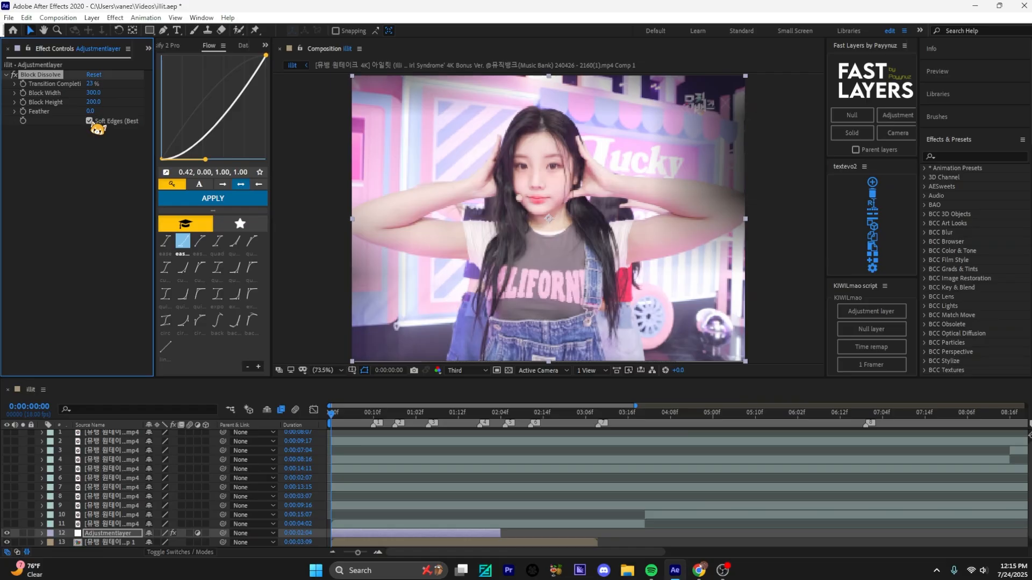
pyautogui.click(122, 121)
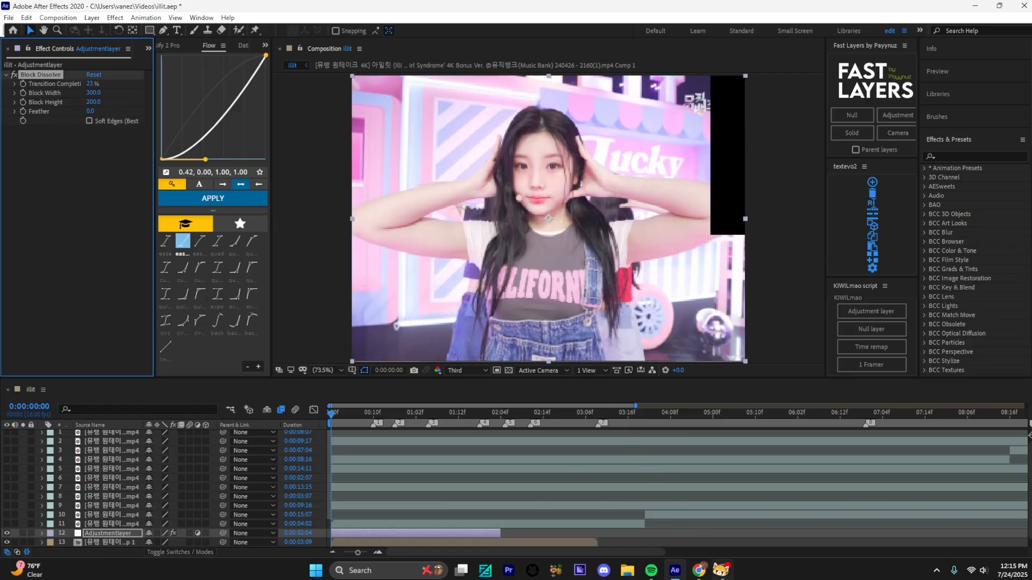
pyautogui.click(722, 570)
pyautogui.click(181, 411)
pyautogui.click(186, 393)
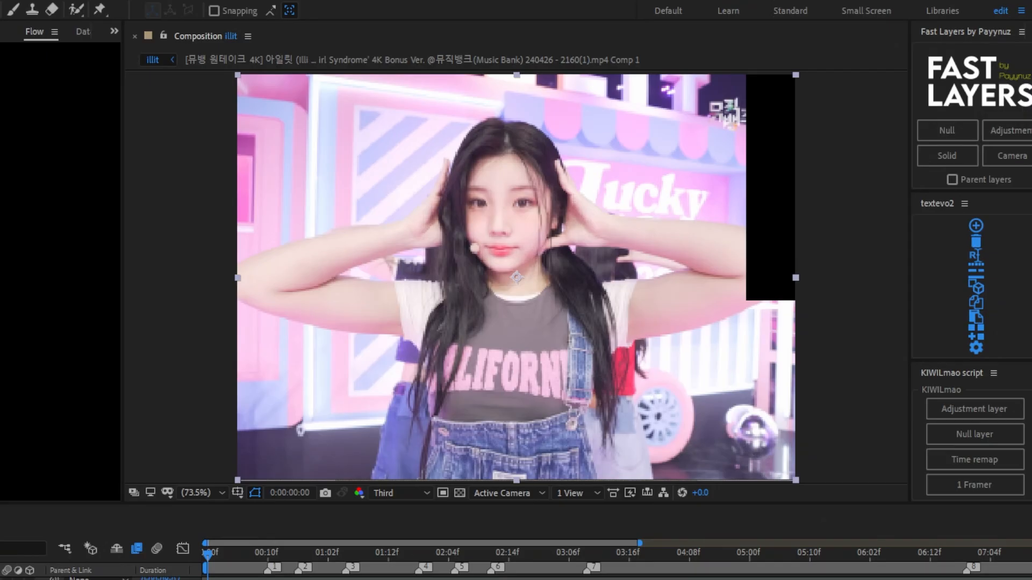
pyautogui.click(244, 549)
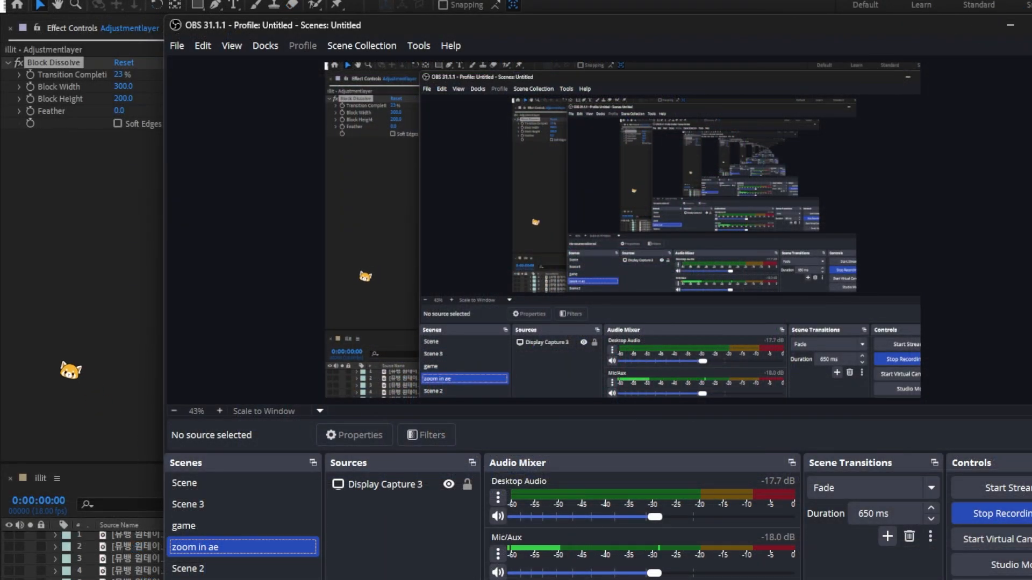
pyautogui.click(54, 92)
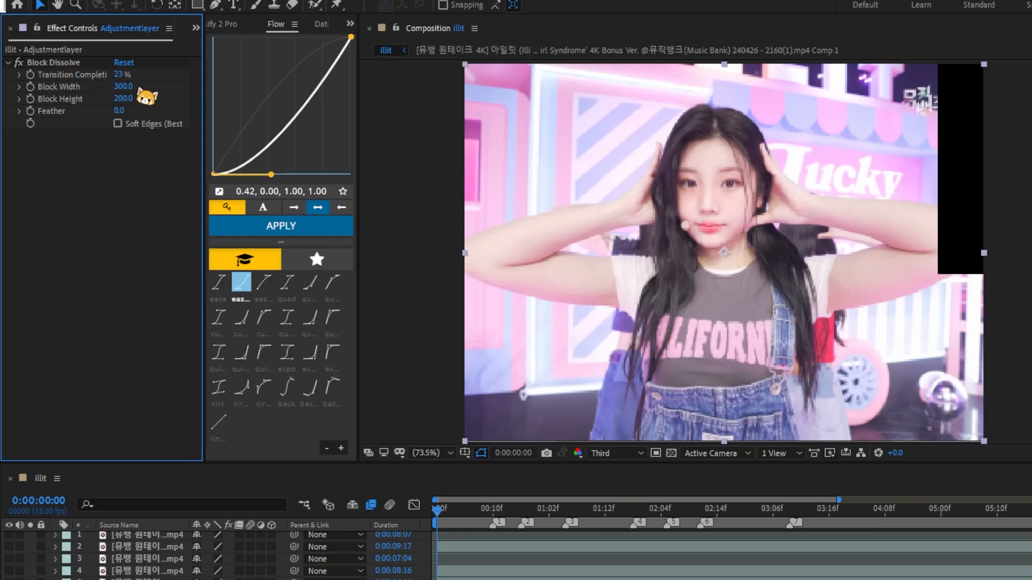
# - Keyframe Block Dissolve's Transition Completion from 51% at 0:00:00:00 to 0% at 0:00:01:05 and ease it with Easify
pyautogui.moveTo(119, 74); pyautogui.dragTo(139, 73)
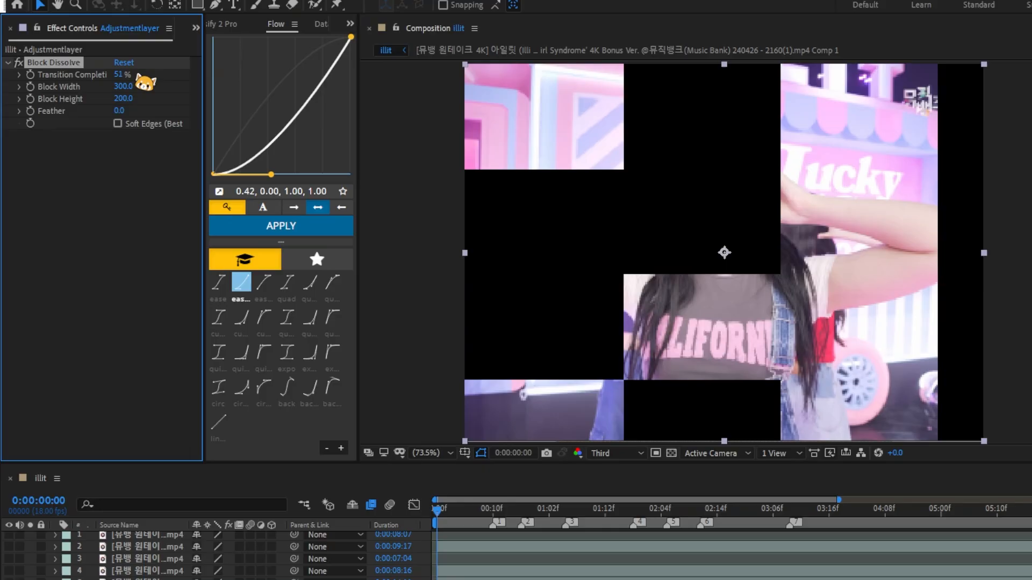
pyautogui.click(30, 74)
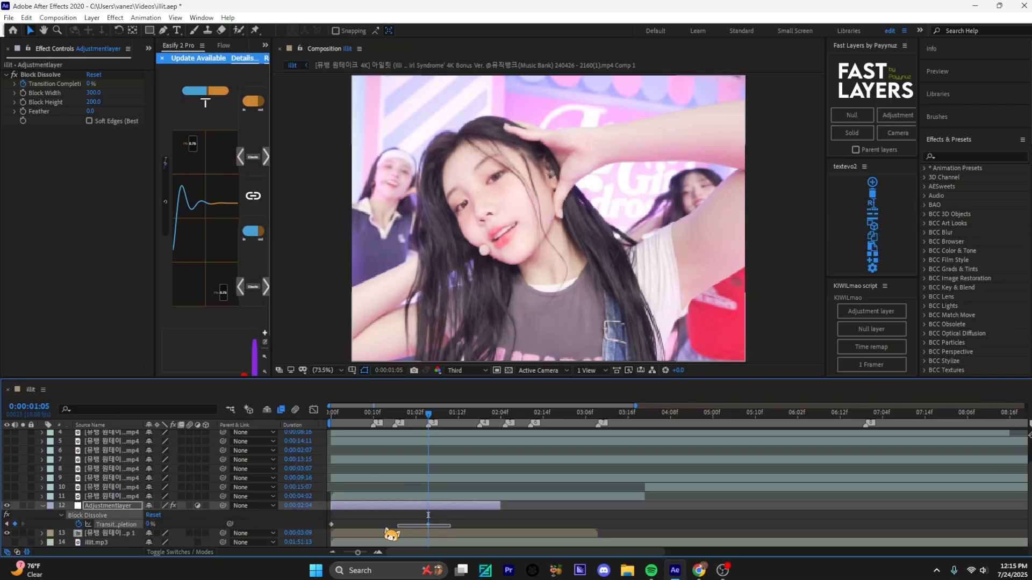
pyautogui.click(266, 287)
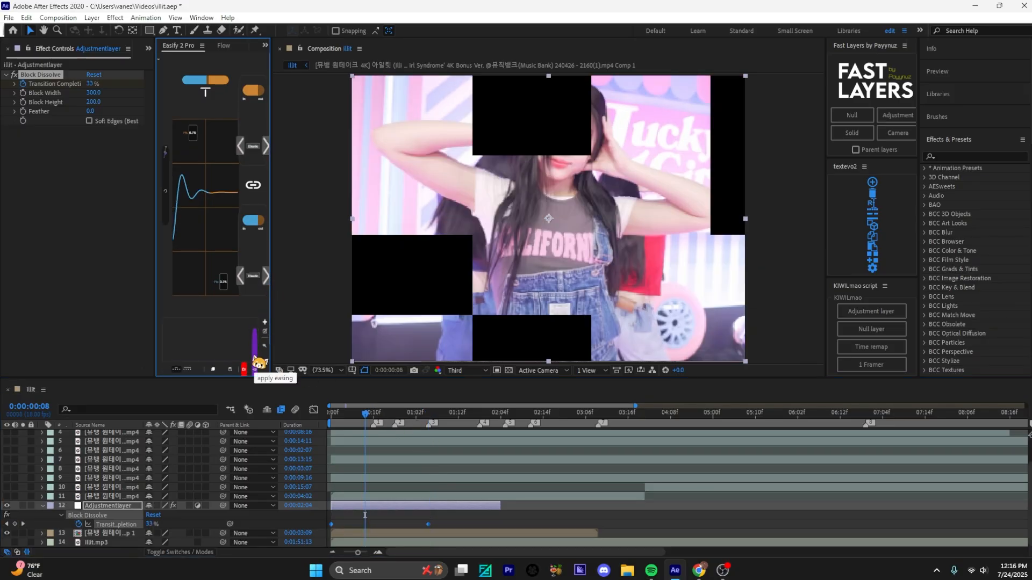
# - Play back the Block Dissolve animation from the composition's start several times to check its timing
pyautogui.moveTo(364, 414); pyautogui.dragTo(334, 414)
pyautogui.press('space')
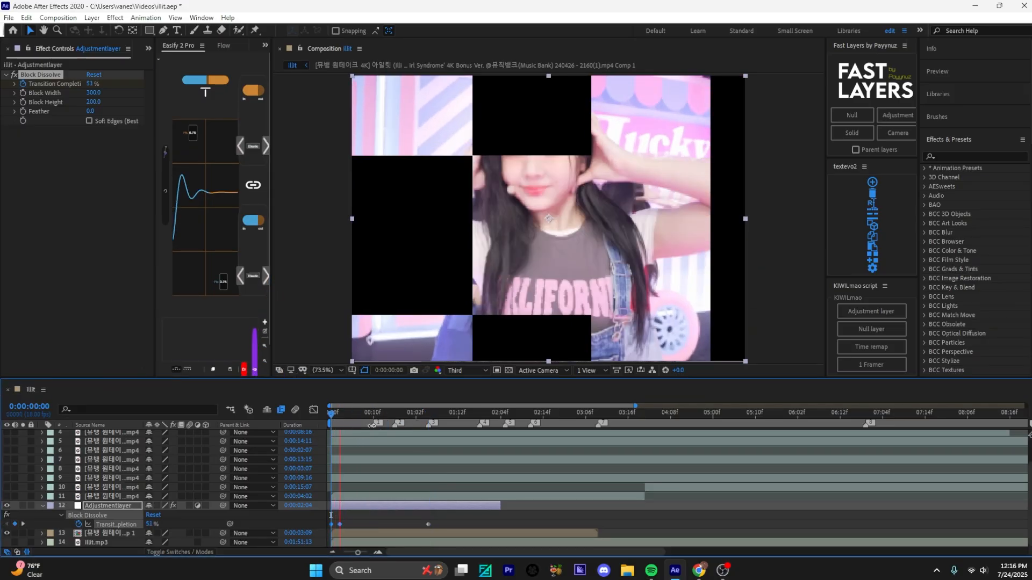
pyautogui.press('space')
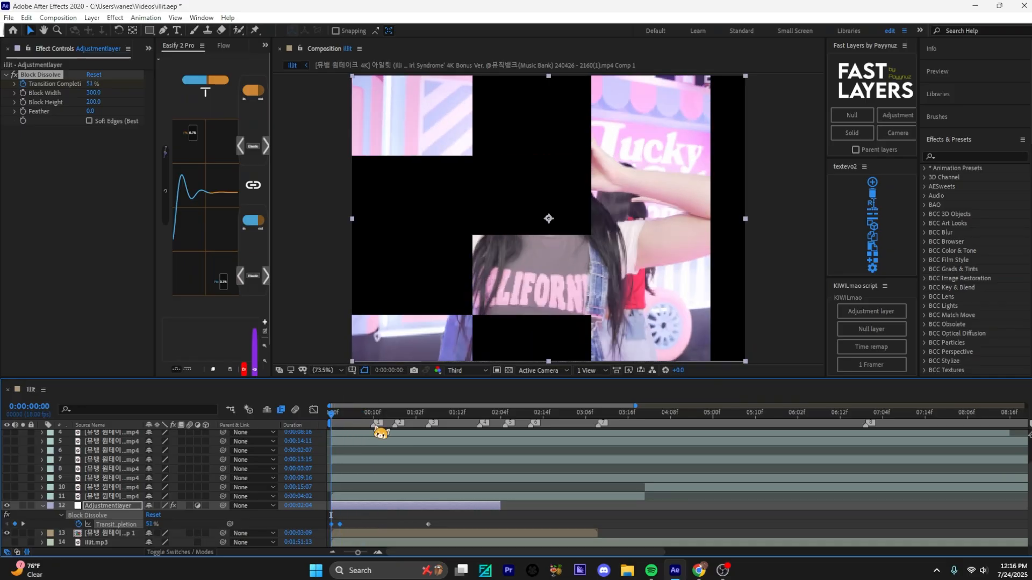
pyautogui.press('space')
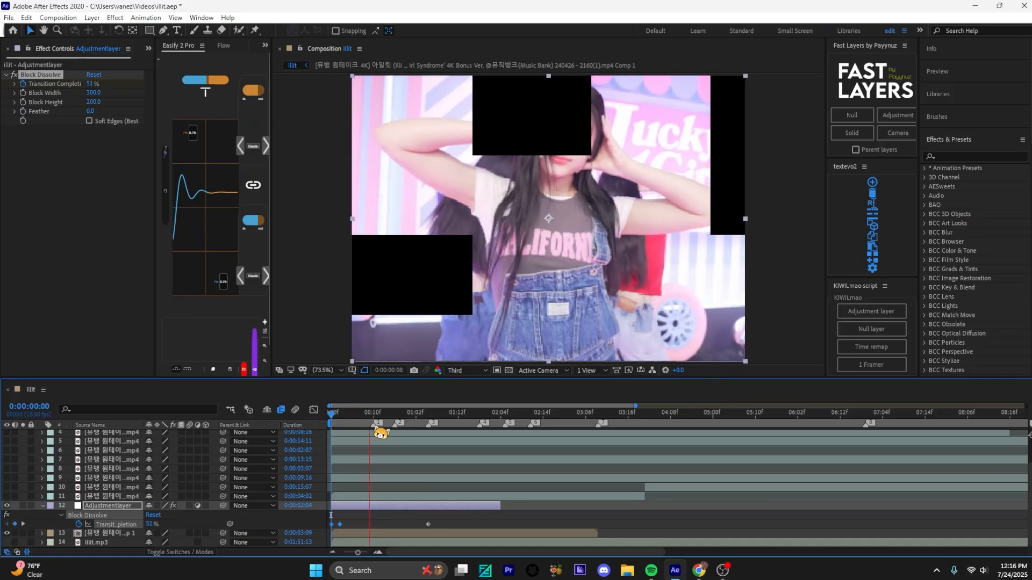
pyautogui.press('space')
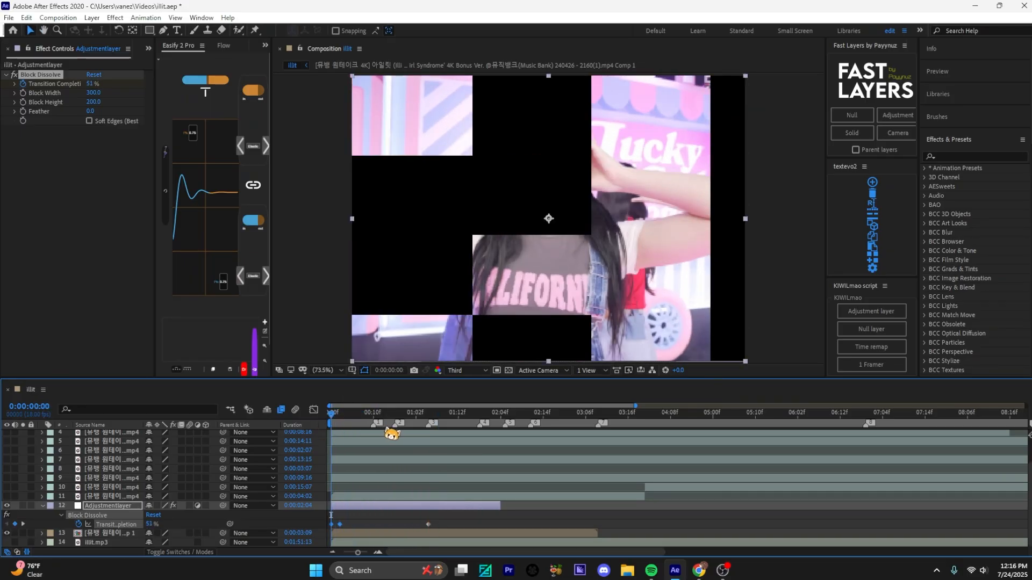
pyautogui.press('space')
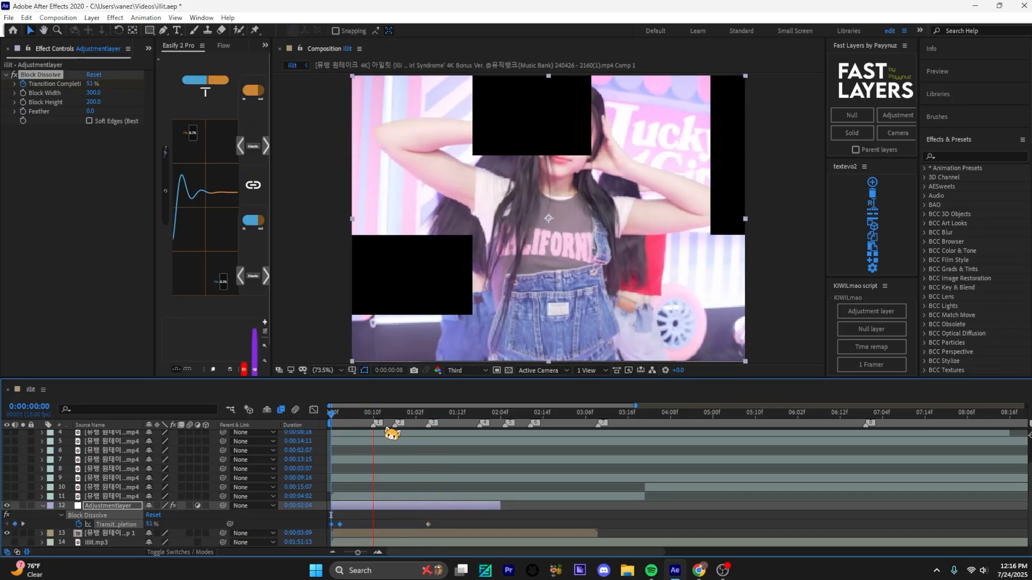
pyautogui.press('space')
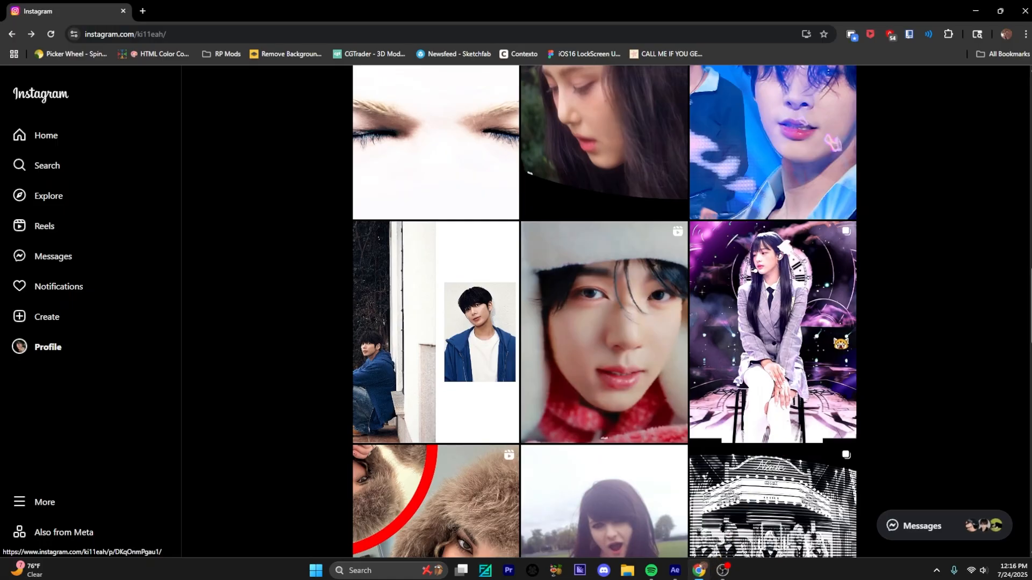
# - View the purple clock-themed reference edit on the Instagram profile and close the post
pyautogui.click(839, 345)
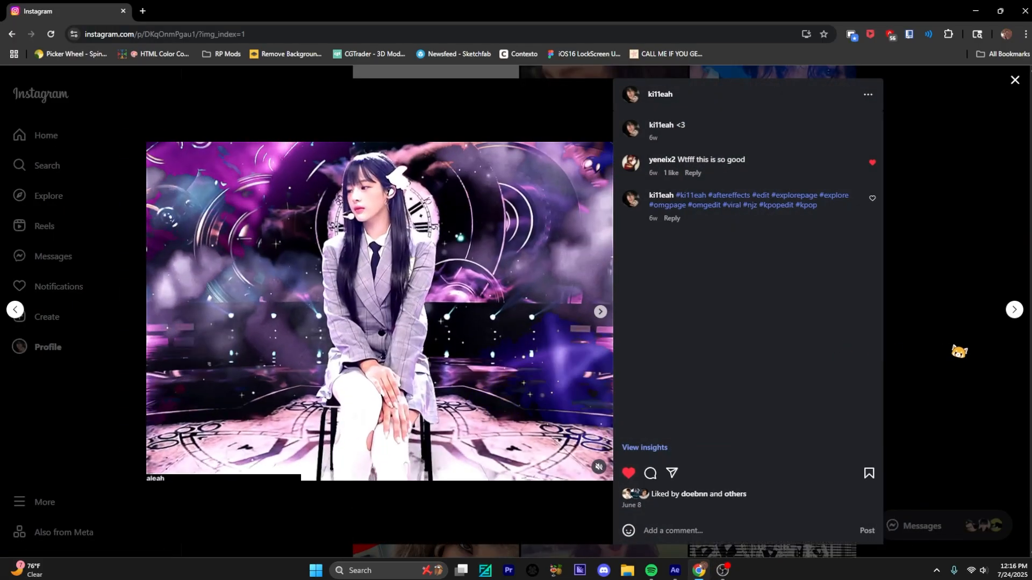
pyautogui.click(956, 350)
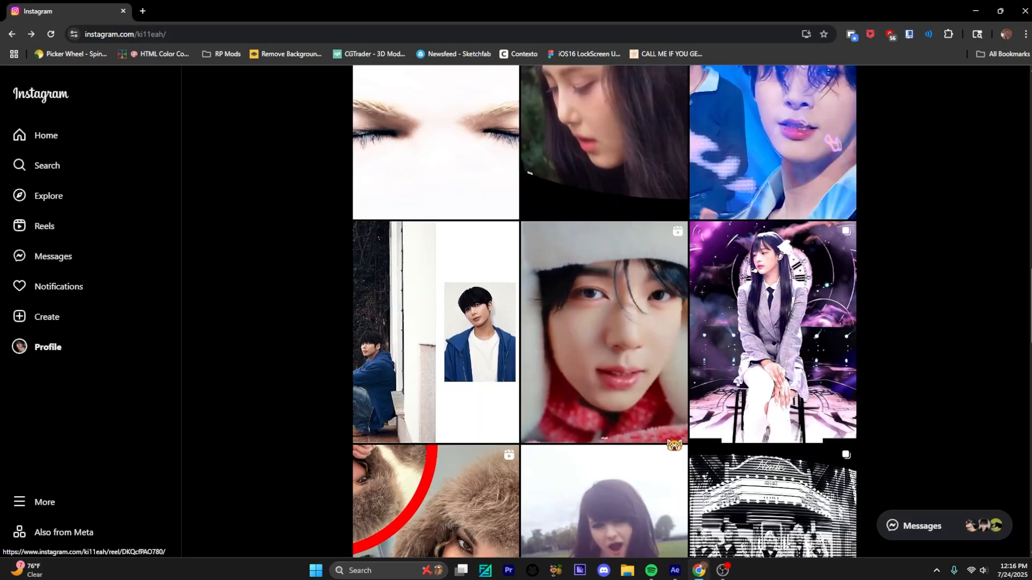
# - Switch back to After Effects and delete the adjustment layer above the clip
pyautogui.click(675, 571)
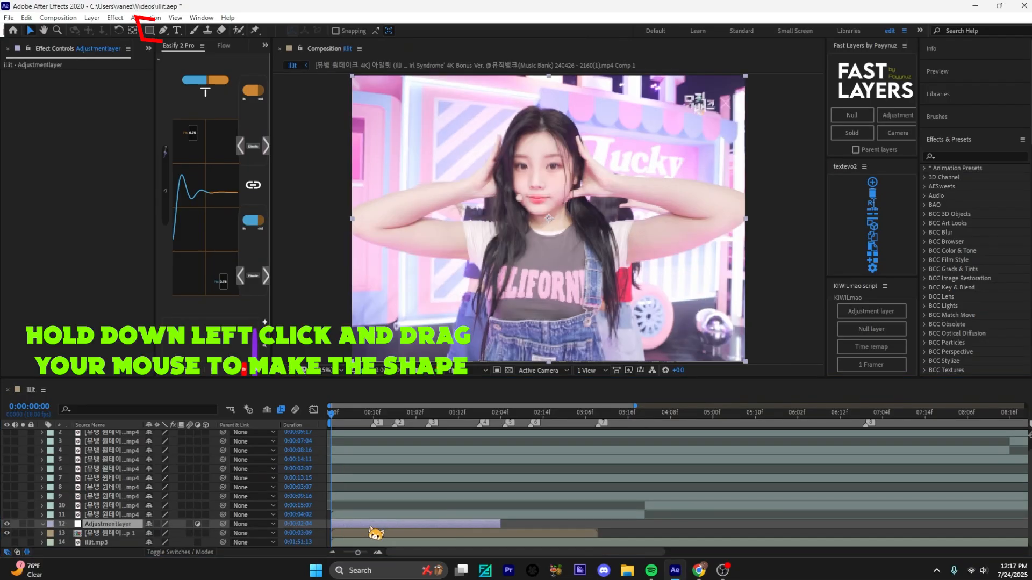
pyautogui.press('Delete')
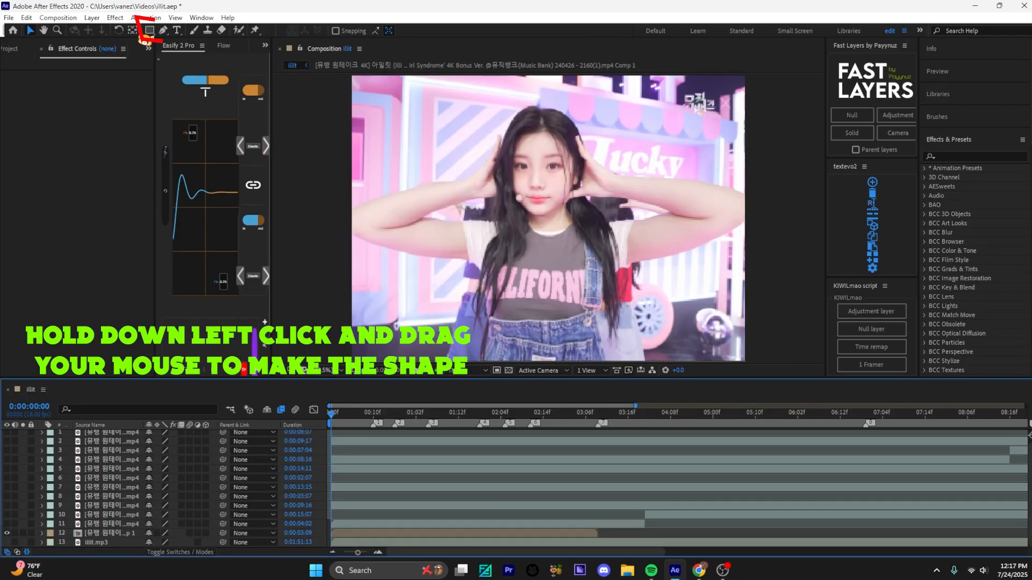
# - Draw a black (000000) rectangle over the performer's eyes and place its layer directly above the clip composition
pyautogui.click(149, 30)
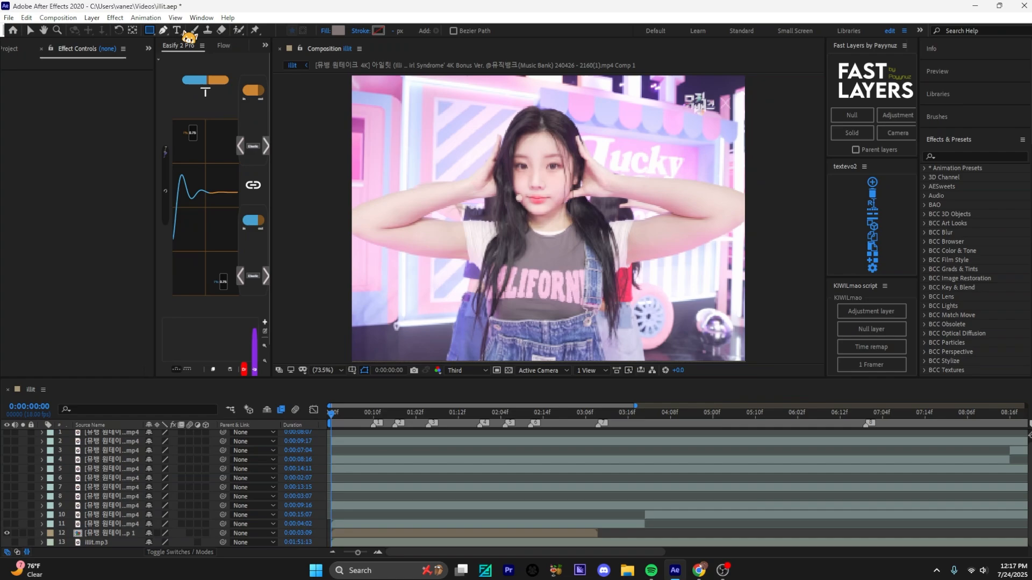
pyautogui.click(338, 30)
pyautogui.write('000000')
pyautogui.click(245, 30)
pyautogui.moveTo(507, 154); pyautogui.dragTo(566, 171)
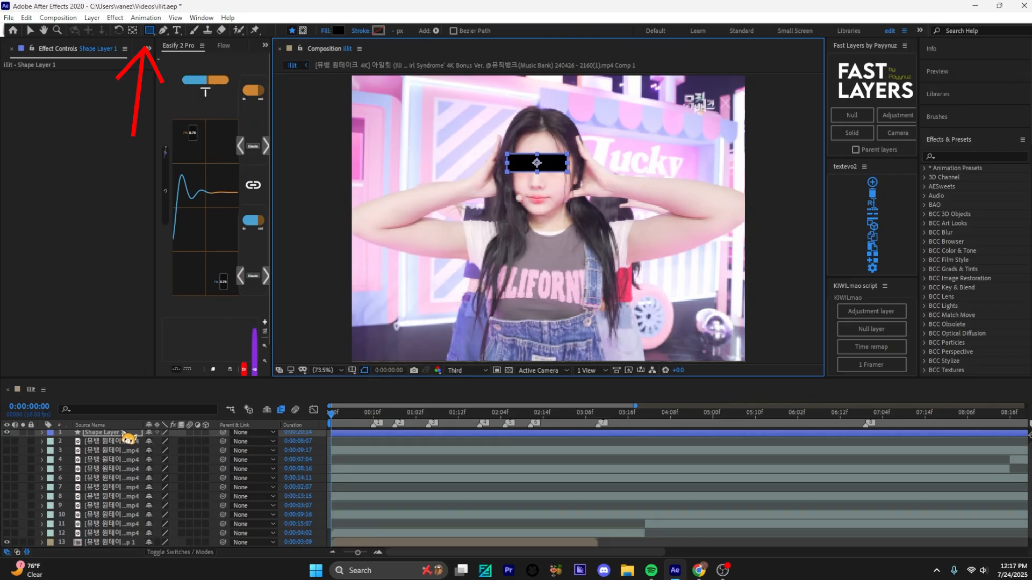
pyautogui.moveTo(126, 433); pyautogui.dragTo(148, 535)
# - Split the black bar's layer at 0:00:00:01 and nudge the new piece back over the eyes
pyautogui.press('pagedown')
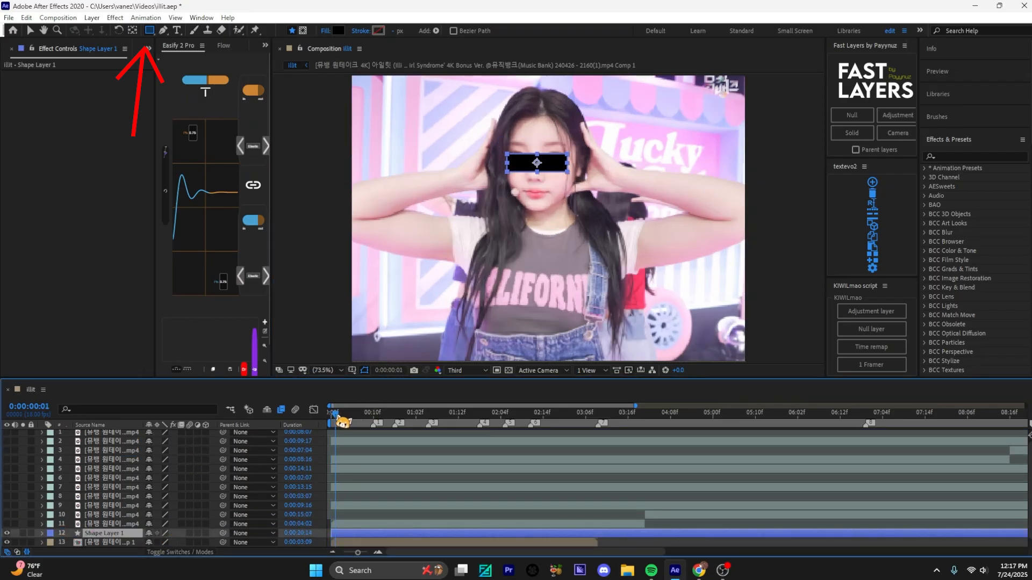
pyautogui.hotkey('ctrl', 'shift', 'd')
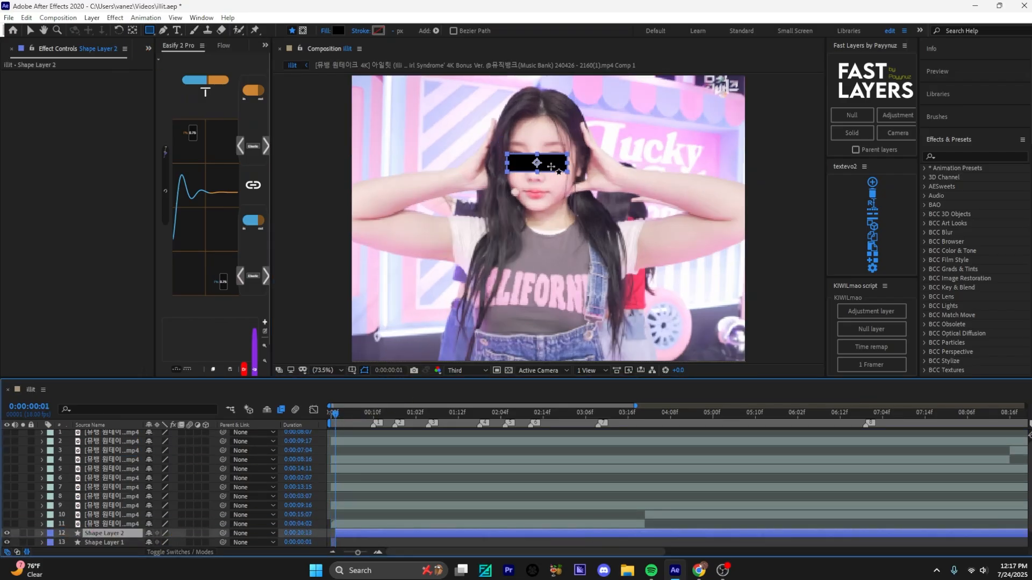
pyautogui.press('v')
pyautogui.moveTo(552, 166); pyautogui.dragTo(549, 163)
pyautogui.click(337, 417)
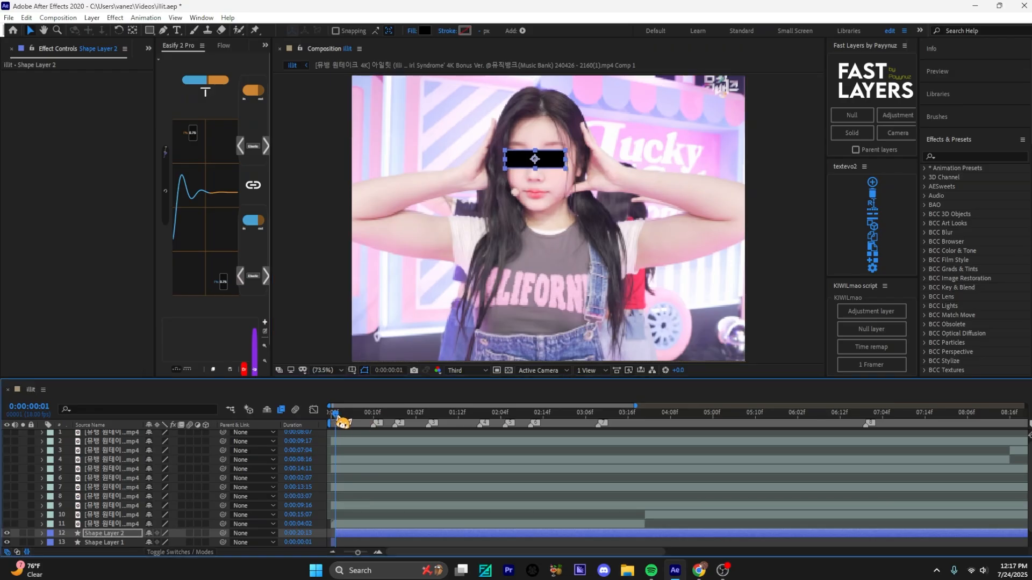
# - Split the bar's layer again at 0:00:00:02 and extend the preceding piece's end by one frame
pyautogui.press('pagedown')
pyautogui.moveTo(635, 408); pyautogui.dragTo(450, 411)
pyautogui.hotkey('ctrl', 'shift', 'd')
pyautogui.moveTo(356, 421)
pyautogui.mouseDown()
pyautogui.moveTo(366, 422)
pyautogui.moveTo(353, 421)
pyautogui.mouseUp()
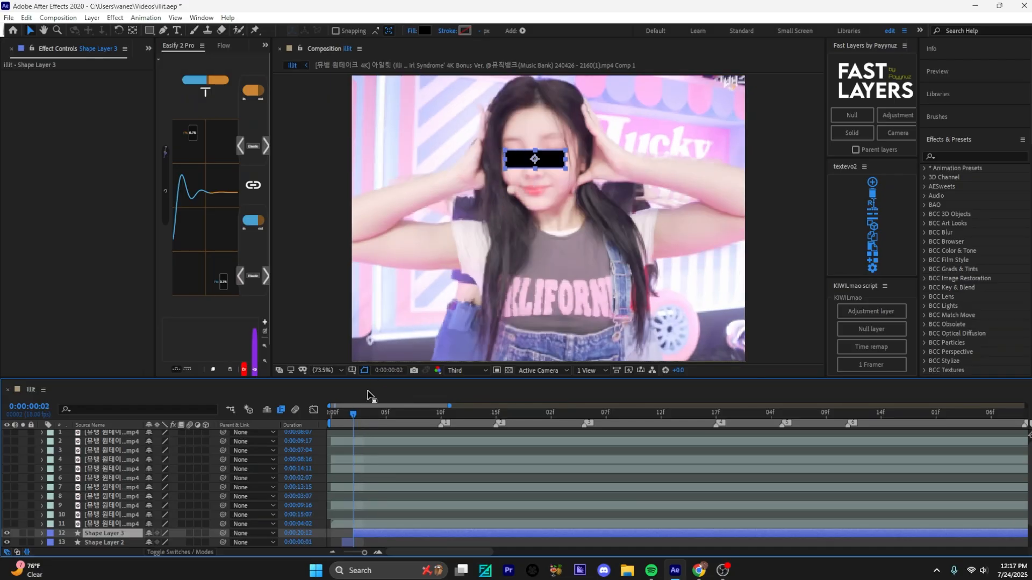
pyautogui.moveTo(353, 542); pyautogui.dragTo(363, 542)
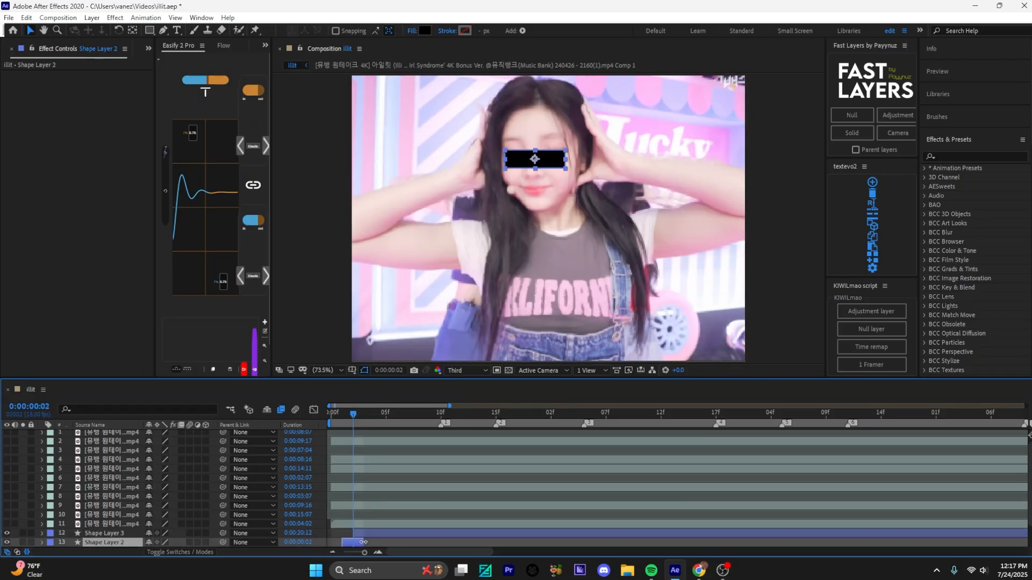
# - Turn the newest bar into a tall black block beside the performer, cut it off at 0:00:00:03 and play back the result
pyautogui.moveTo(516, 164); pyautogui.dragTo(411, 260)
pyautogui.hotkey('ctrl', 'z')
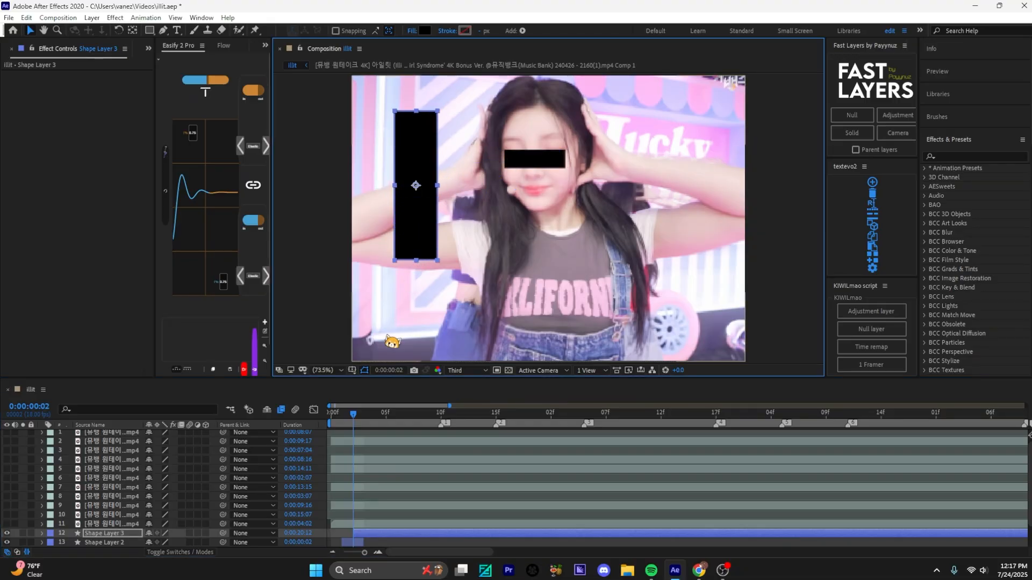
pyautogui.moveTo(352, 414); pyautogui.dragTo(361, 415)
pyautogui.hotkey('ctrl', 'shift', 'd')
pyautogui.press('Delete')
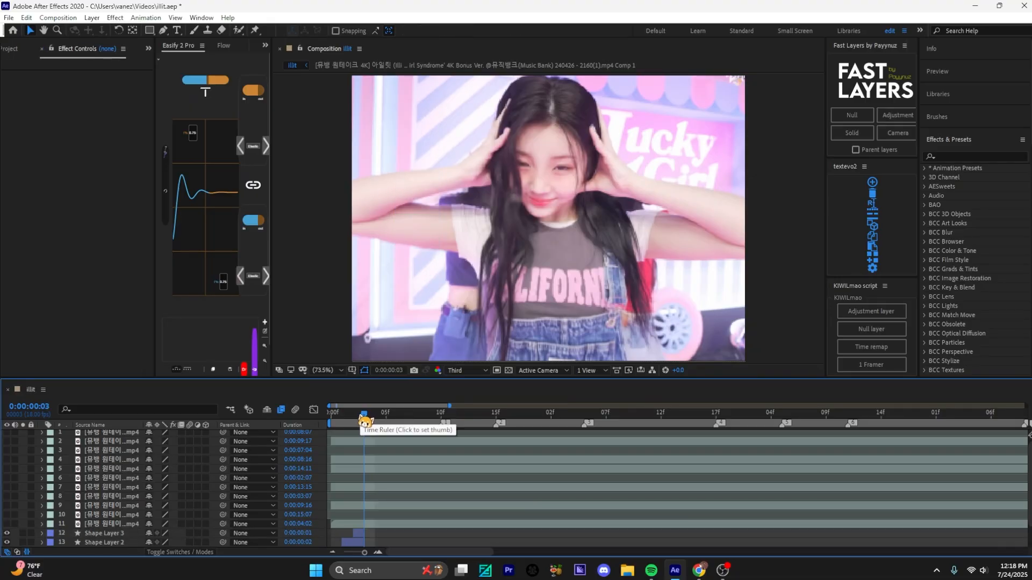
pyautogui.press('space')
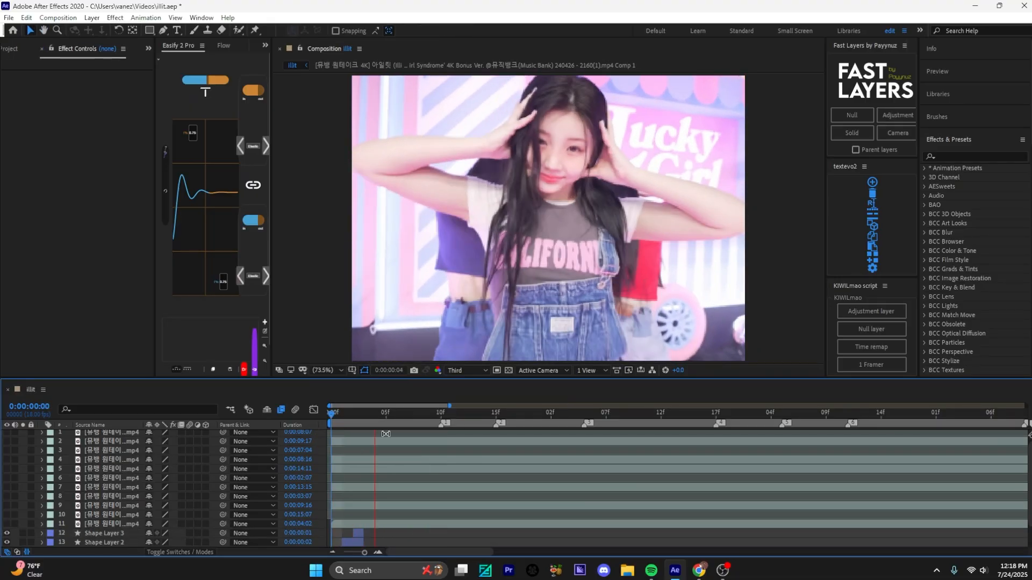
# - Undo all the shape layer edits back to the clip without any black bars
pyautogui.hotkey('ctrl', 'z')
pyautogui.hotkey('ctrl', 'z')
pyautogui.hotkey('ctrl', 'z')
pyautogui.hotkey('ctrl', 'z')
pyautogui.hotkey('ctrl', 'z')
pyautogui.hotkey('ctrl', 'z')
pyautogui.hotkey('ctrl', 'z')
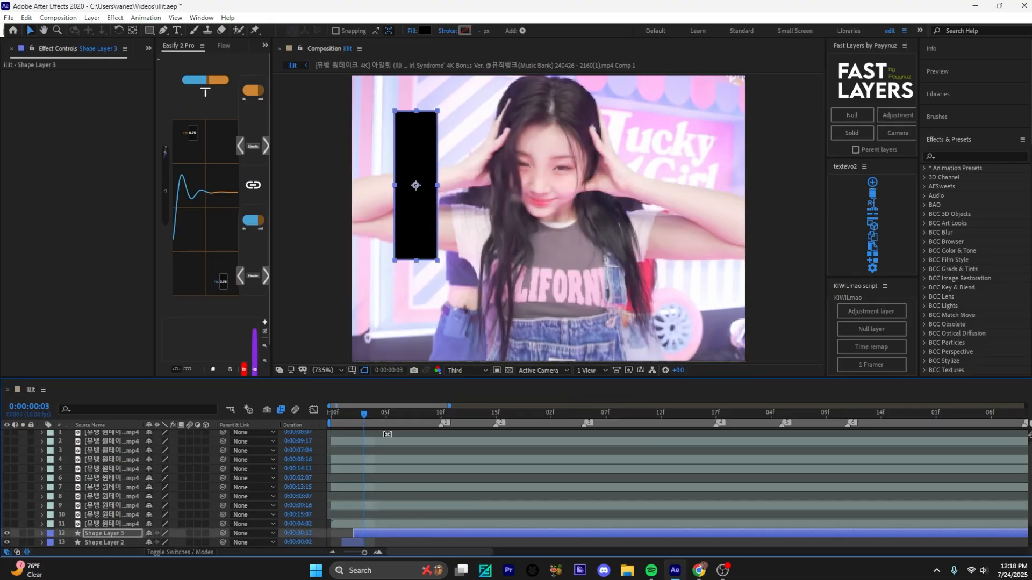
pyautogui.hotkey('ctrl', 'z')
pyautogui.hotkey('ctrl', 'z')
pyautogui.hotkey('ctrl', 'z')
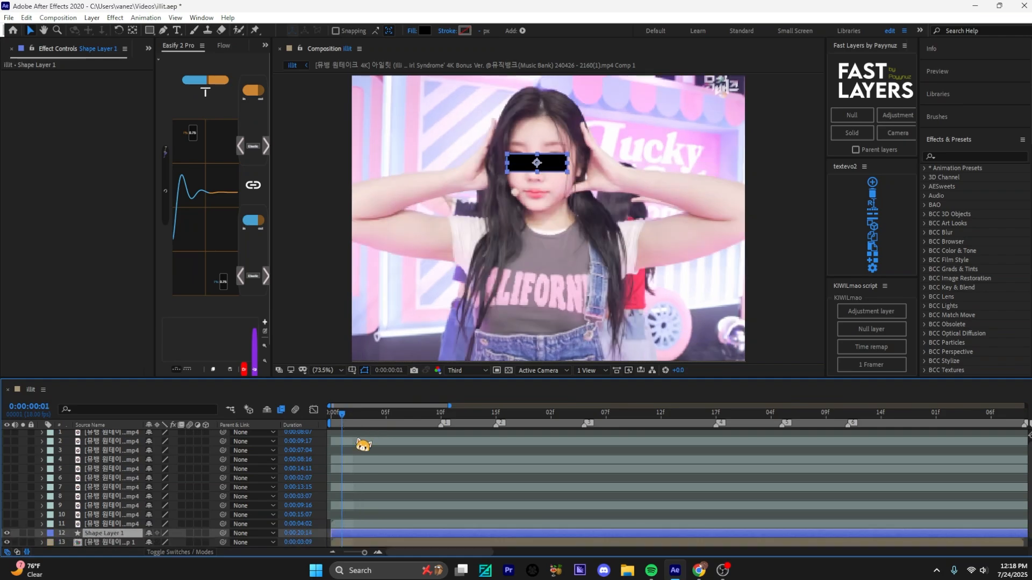
pyautogui.hotkey('ctrl', 'z')
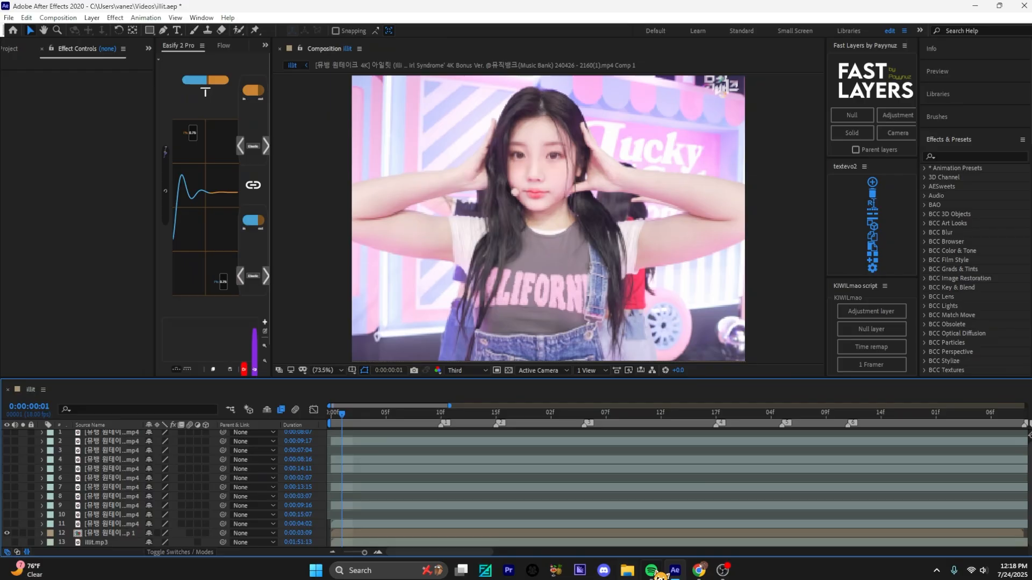
# - View the fur-coat reference edit on Instagram in the browser and switch back to After Effects
pyautogui.click(699, 570)
pyautogui.click(857, 449)
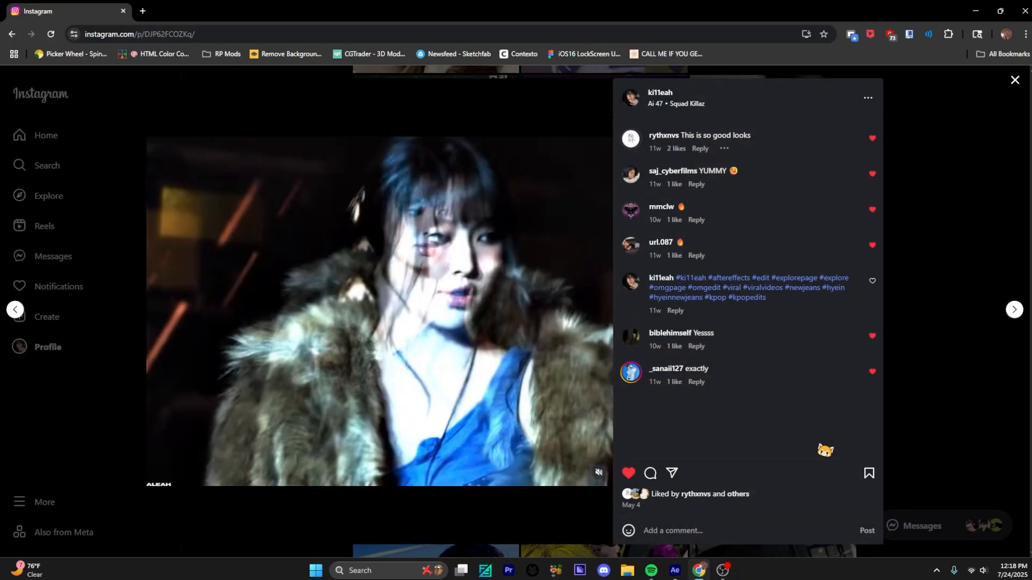
pyautogui.click(921, 421)
pyautogui.click(675, 570)
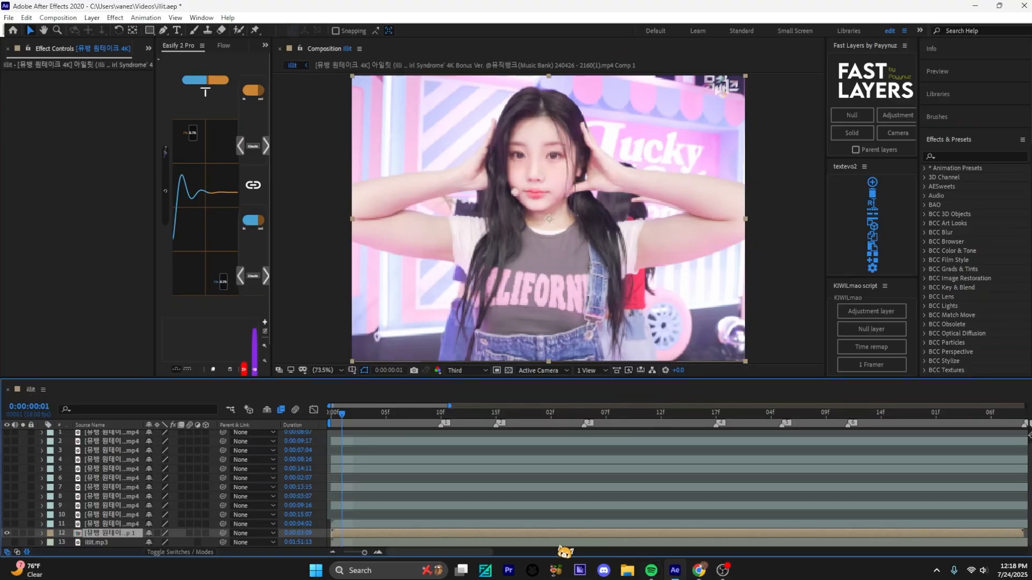
# - Add an adjustment layer above the clip, apply S_ScanLines and set Lines Frequency to 2.00, keeping Lines Sharpness at its default
pyautogui.click(882, 314)
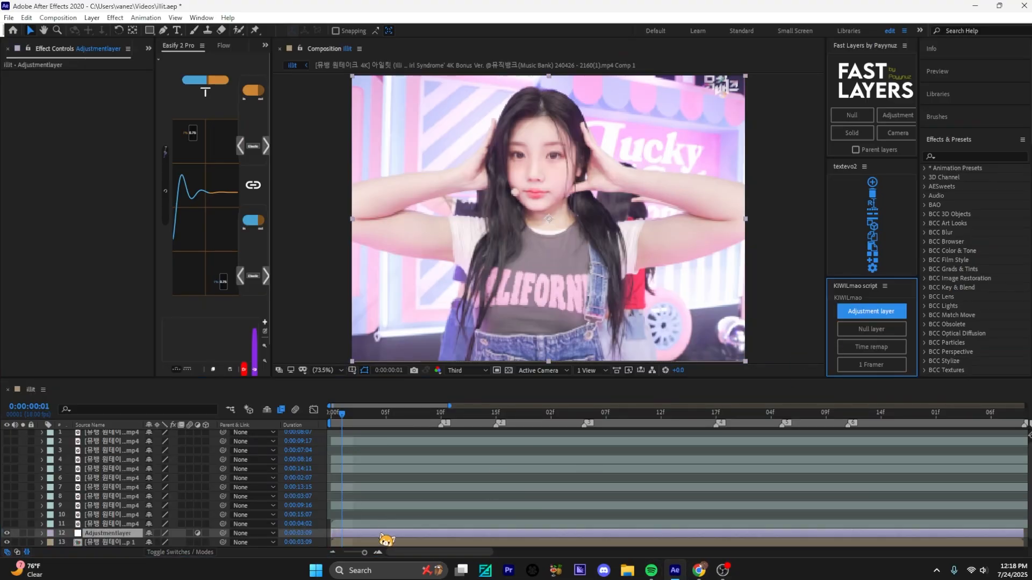
pyautogui.hotkey('ctrl', 'space')
pyautogui.moveTo(91, 148); pyautogui.dragTo(65, 148)
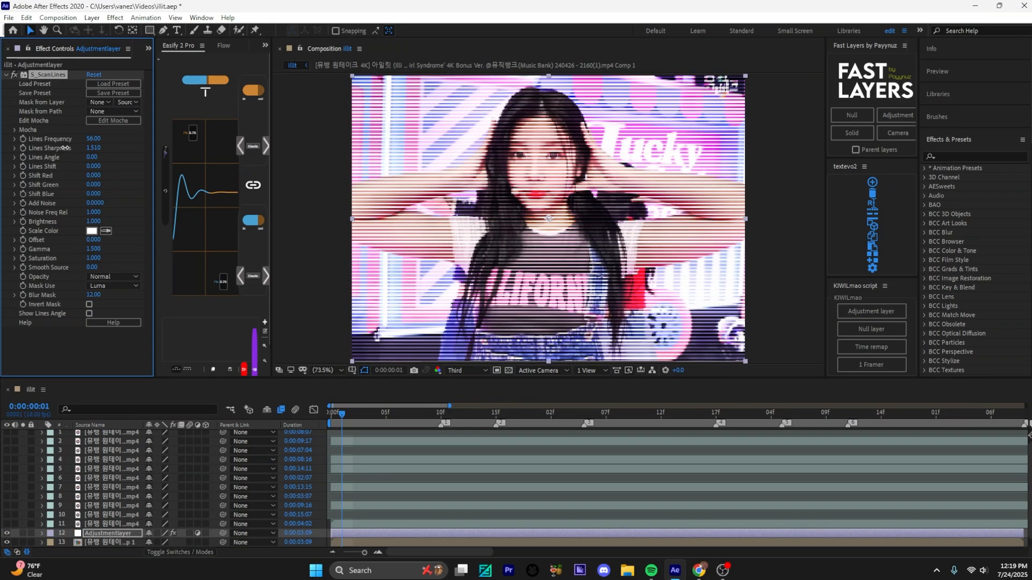
pyautogui.rightClick(64, 149)
pyautogui.click(161, 235)
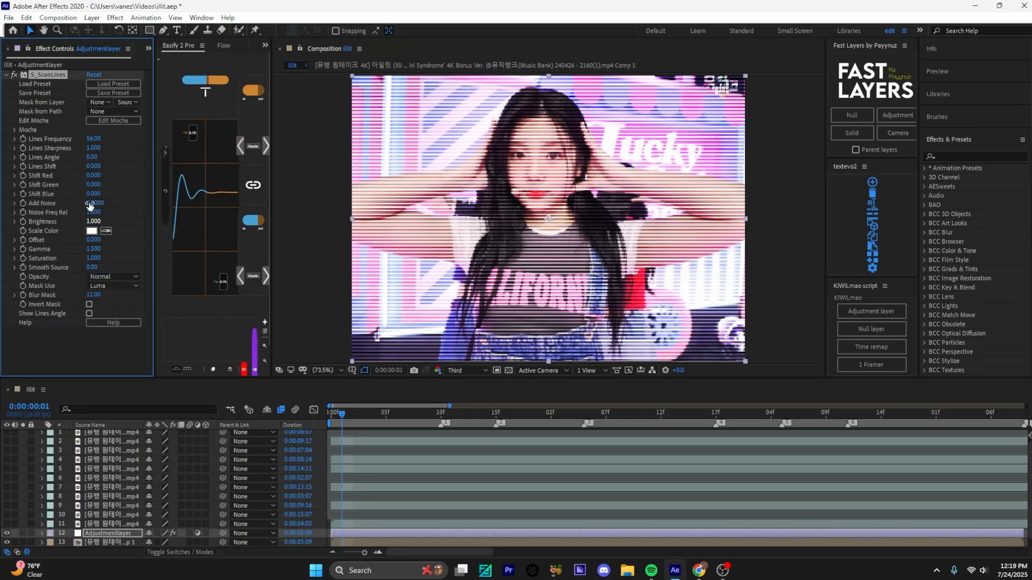
pyautogui.moveTo(99, 140); pyautogui.dragTo(70, 144)
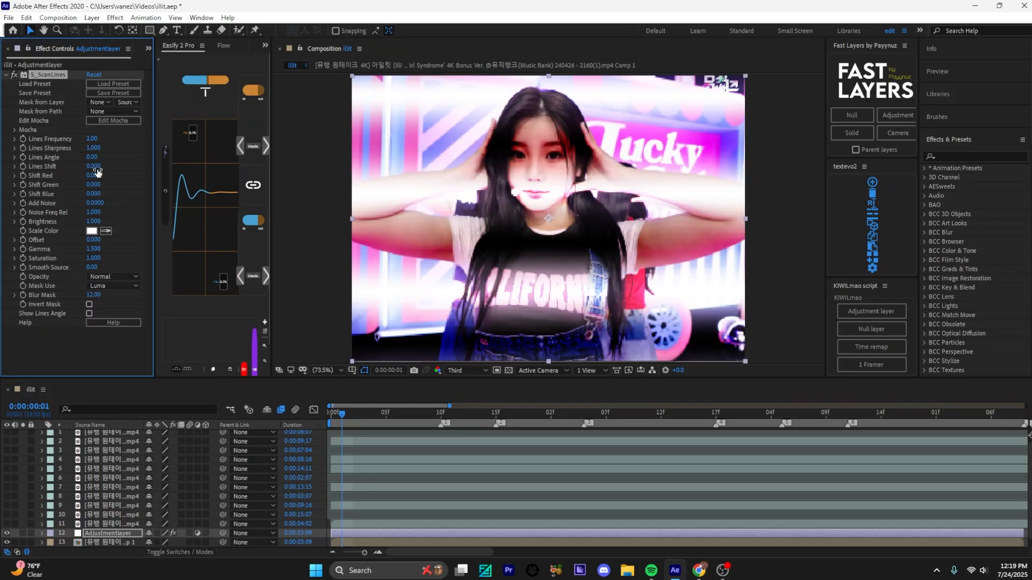
# - Try a Lines Shift of 0.540 to preview the lines' movement and undo it
pyautogui.moveTo(93, 160); pyautogui.dragTo(112, 176)
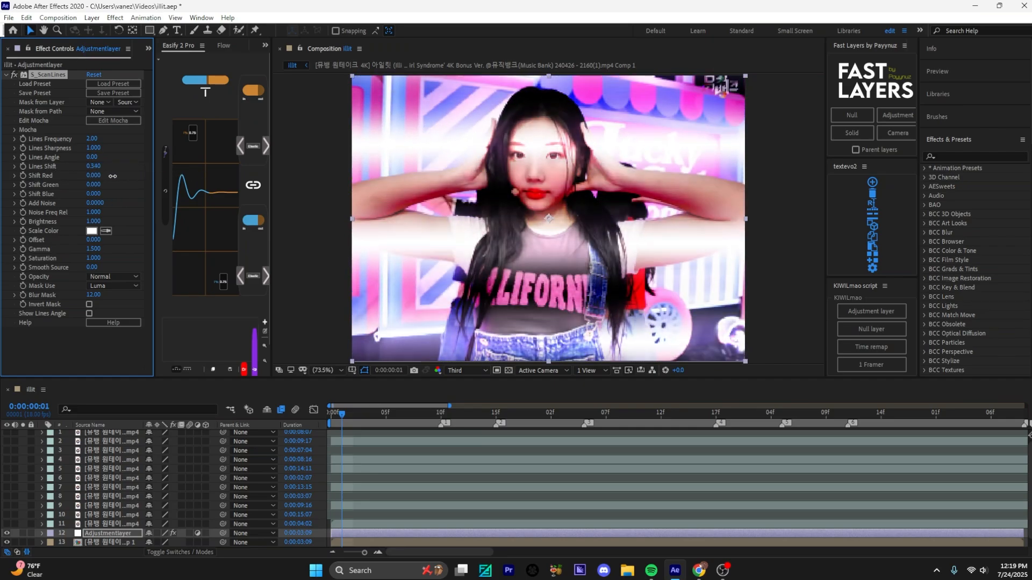
pyautogui.moveTo(13, 167); pyautogui.dragTo(70, 170)
pyautogui.hotkey('ctrl', 'z')
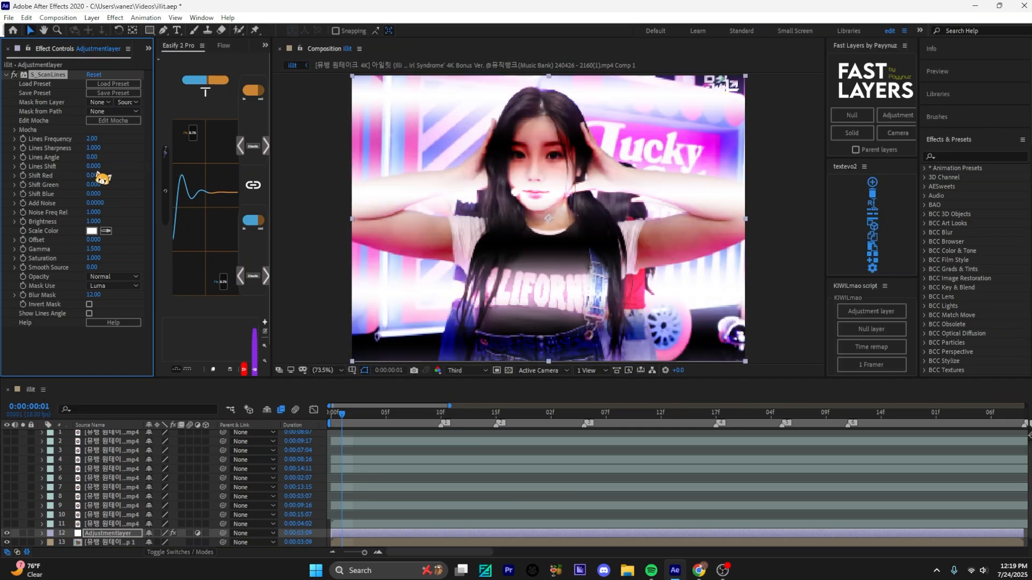
# - Set the S_ScanLines Scale Color to a medium grey
pyautogui.click(92, 231)
pyautogui.click(74, 104)
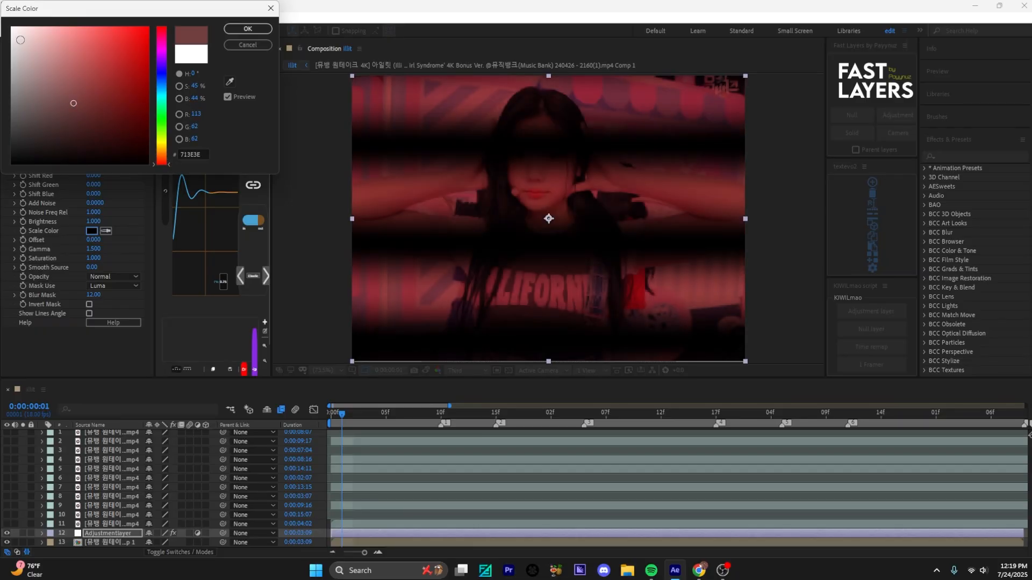
pyautogui.click(21, 39)
pyautogui.press('Return')
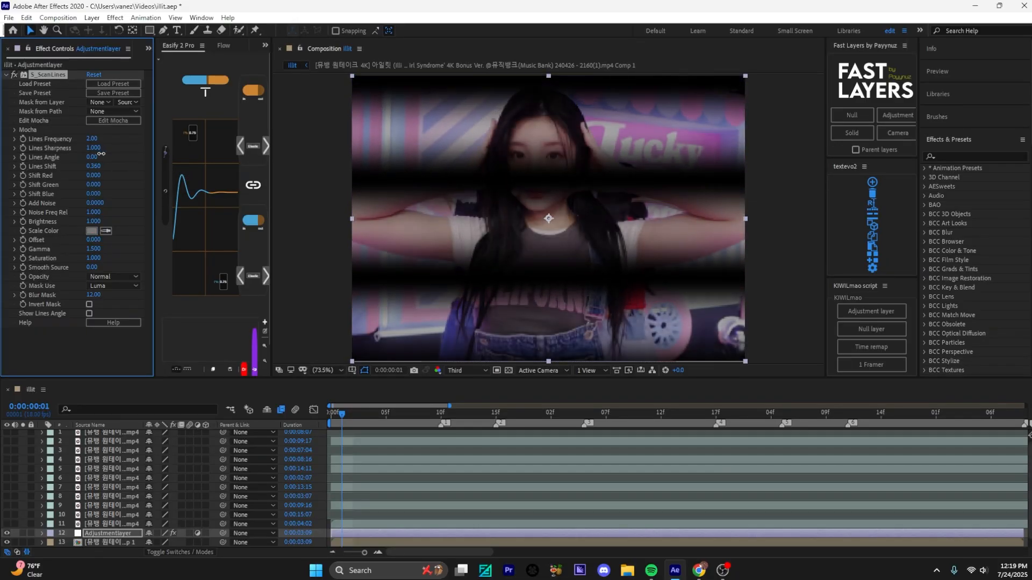
# - Keyframe Lines Shift from -0.900 at 0:00:00:00 to -2.510 at 0:00:00:10 and ease it with Flow's expo curve
pyautogui.moveTo(93, 166); pyautogui.dragTo(26, 175)
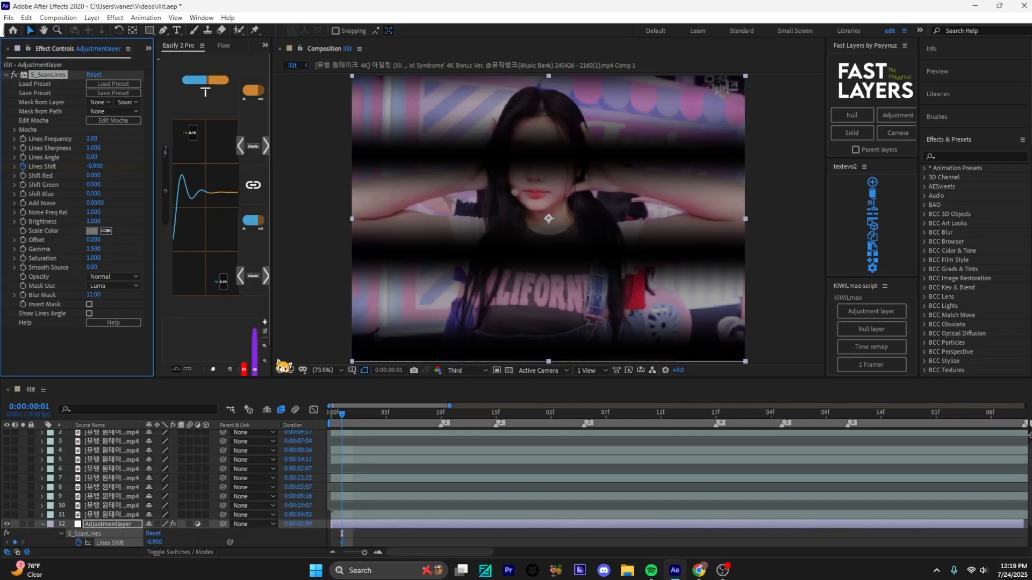
pyautogui.press('e')
pyautogui.press('u')
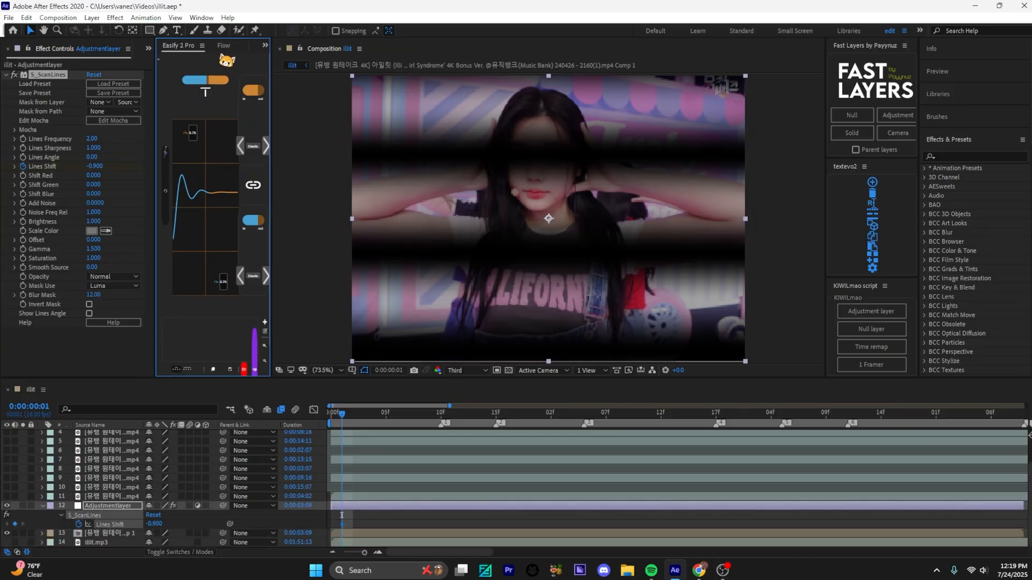
pyautogui.click(223, 45)
pyautogui.click(217, 293)
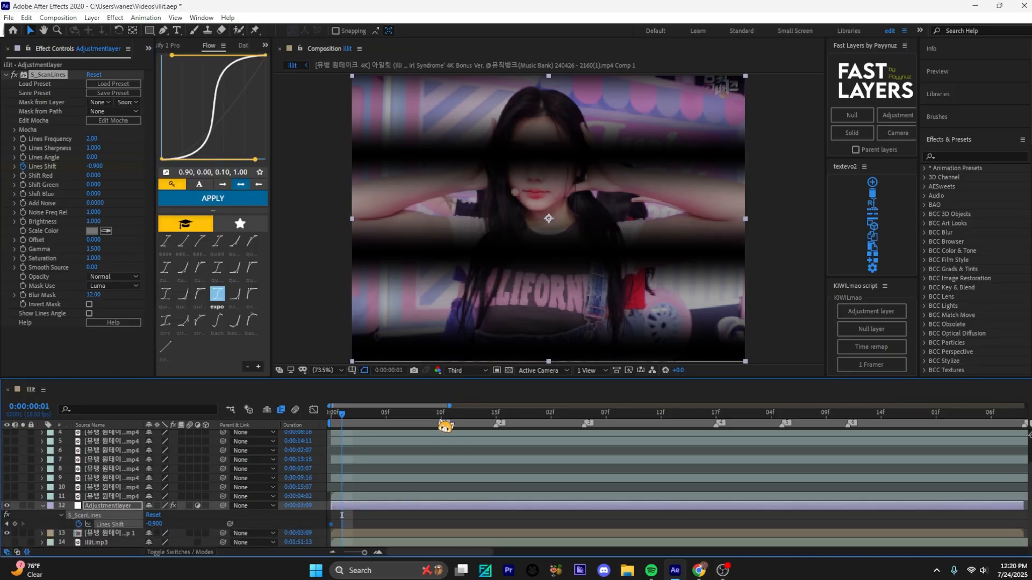
pyautogui.moveTo(341, 515); pyautogui.dragTo(440, 515)
pyautogui.moveTo(171, 528); pyautogui.dragTo(54, 506)
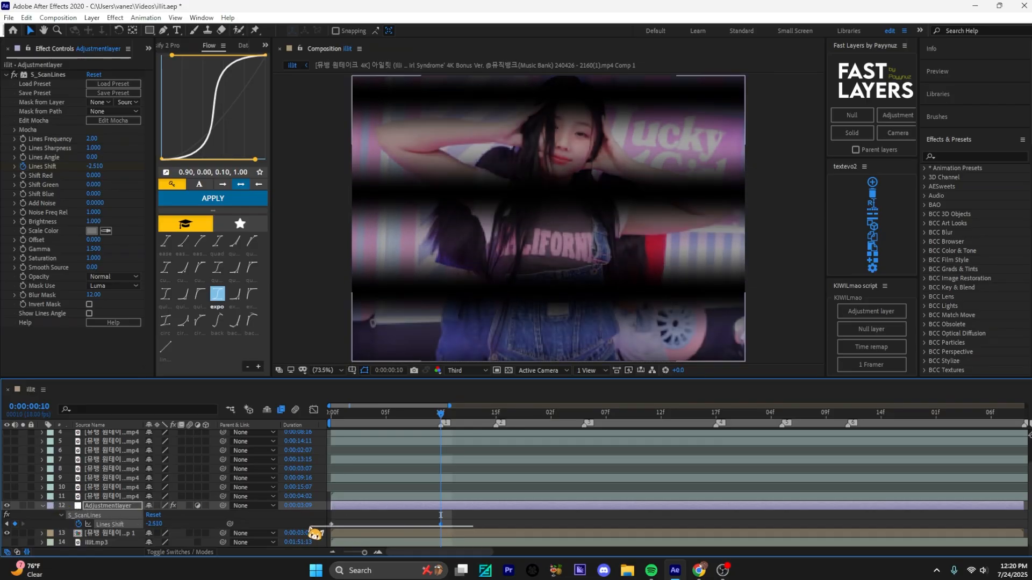
# - Play back the Lines Shift animation from the start and replace its easing with Flow's circ curve
pyautogui.click(328, 413)
pyautogui.press('space')
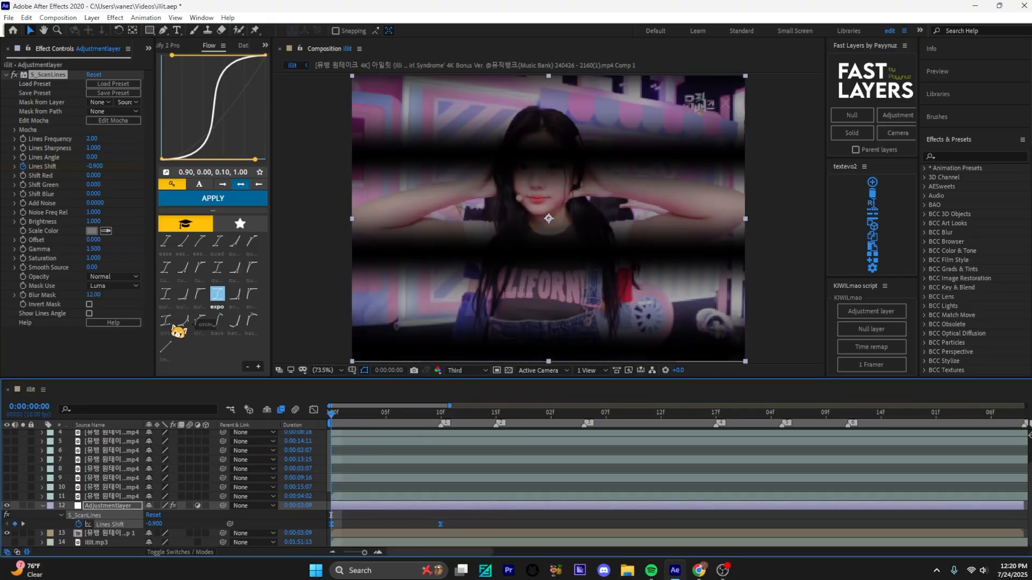
pyautogui.click(165, 320)
pyautogui.click(212, 198)
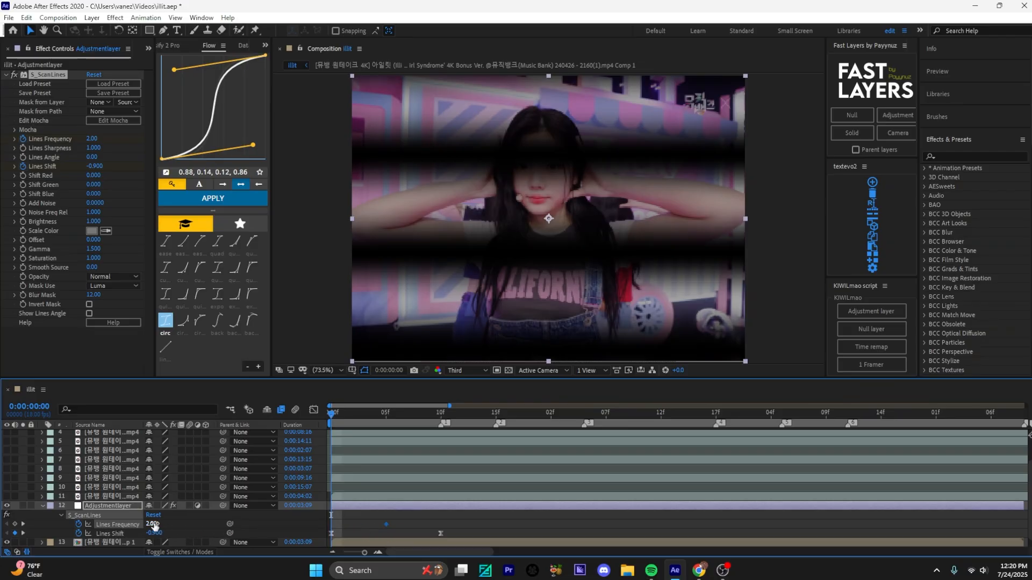
# - Keyframe Lines Frequency at 1 on 0:00:00:00, 2 on 0:00:00:05 and 1 on 0:00:00:10
pyautogui.write('1')
pyautogui.press('Return')
pyautogui.click(441, 416)
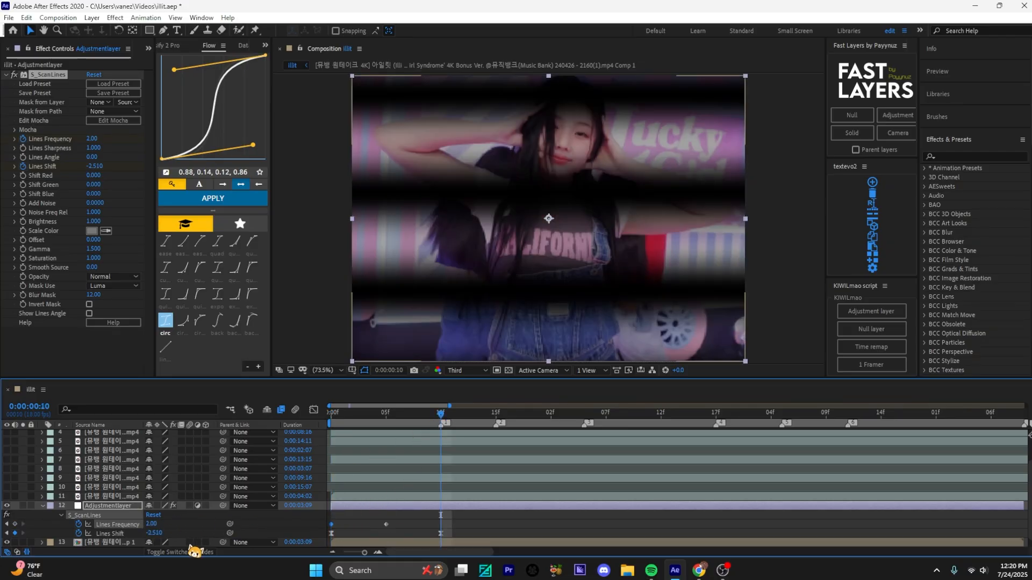
pyautogui.write('1')
pyautogui.press('Return')
pyautogui.press('Home')
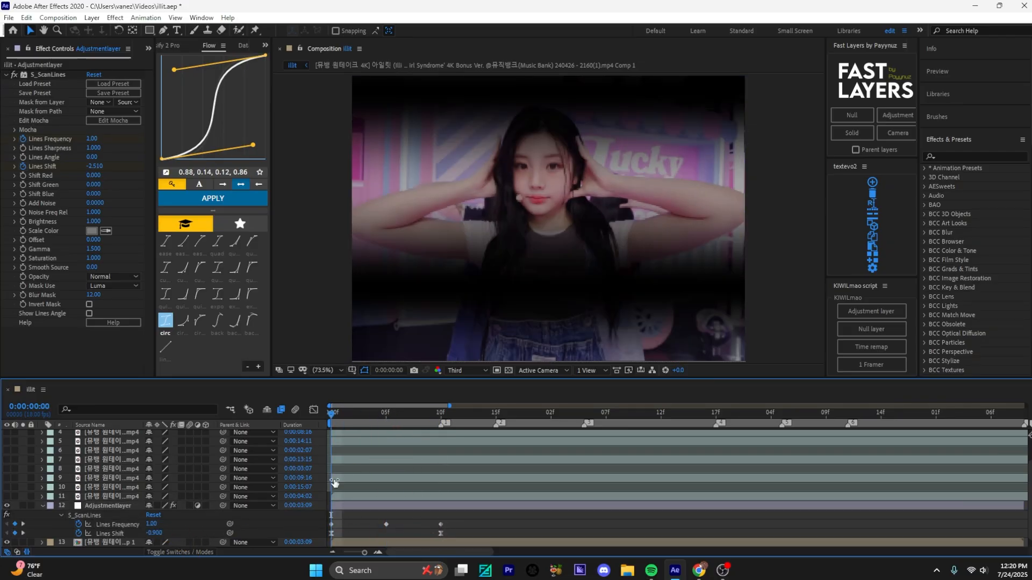
# - Ease all three Lines Frequency keyframes
pyautogui.moveTo(320, 521); pyautogui.dragTo(452, 525)
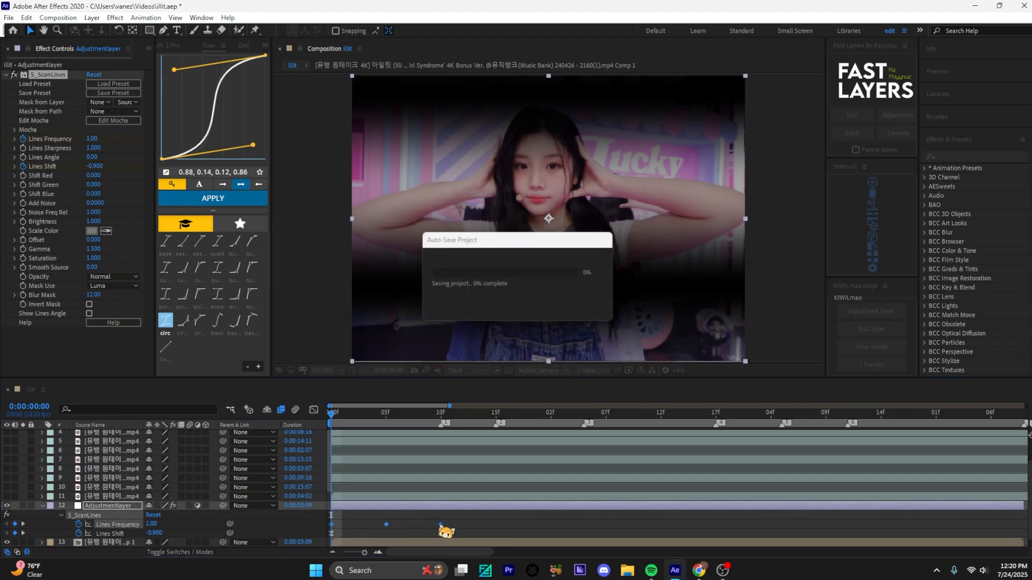
pyautogui.rightClick(441, 524)
pyautogui.moveTo(477, 519)
pyautogui.click(596, 445)
# - Play back the scan-line animation, return to the composition's start and delete S_ScanLines from the adjustment layer
pyautogui.press('space')
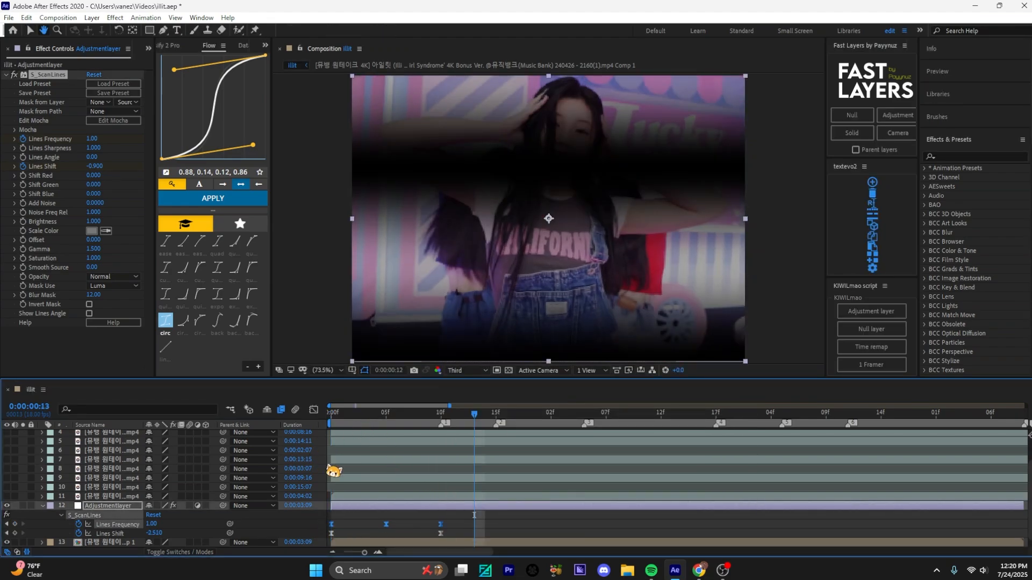
pyautogui.press('space')
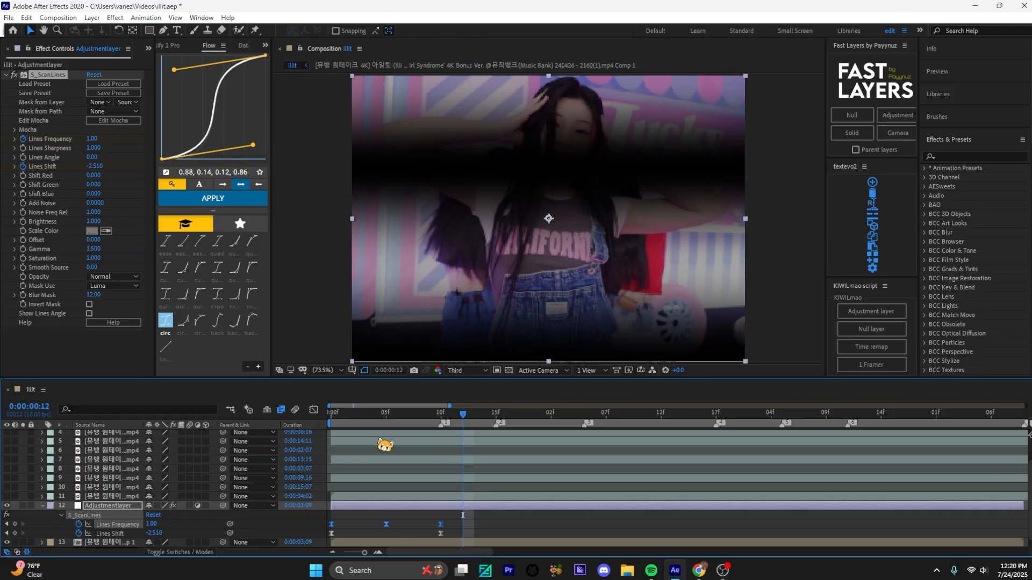
pyautogui.press('Home')
pyautogui.press('Delete')
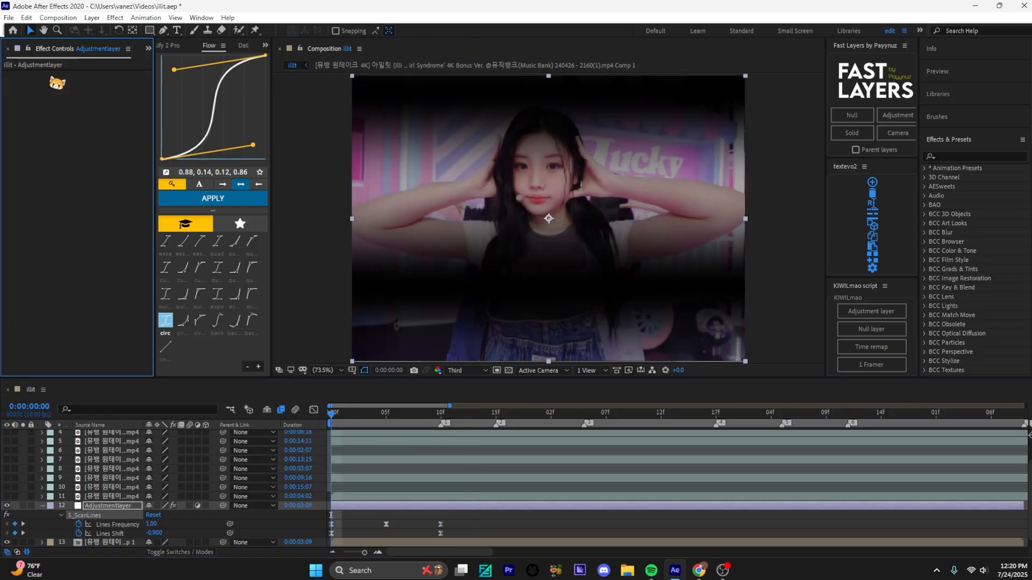
pyautogui.click(723, 570)
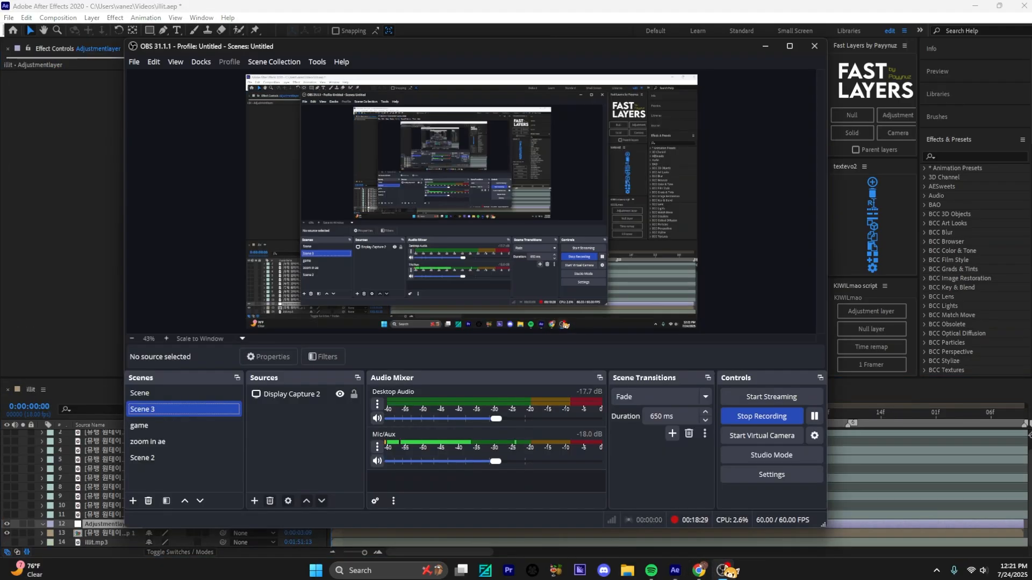
pyautogui.click(849, 534)
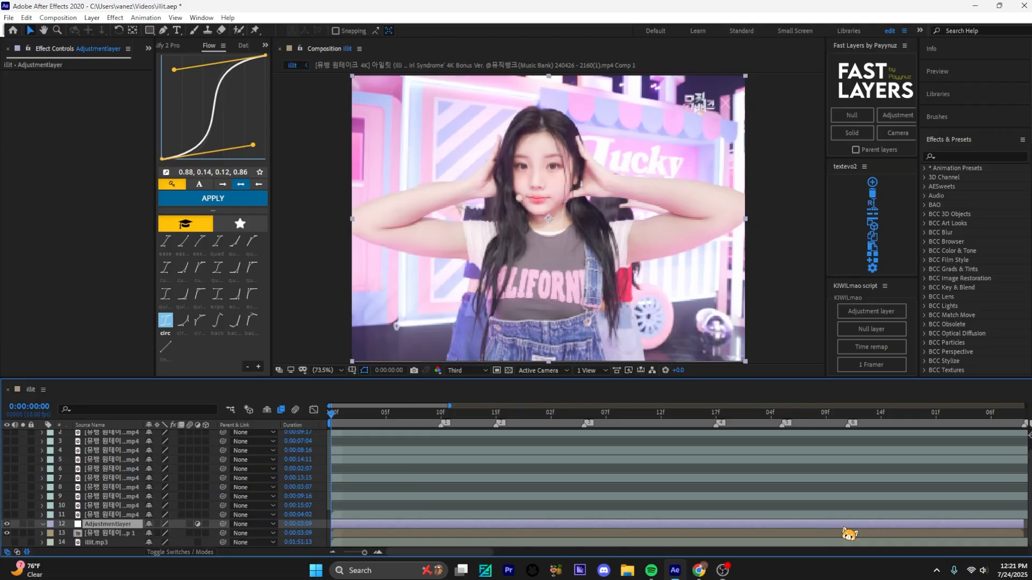
# - Switch to File Explorer, open the monster eye video from the Videos folder and scrub through its Card Dance shot
pyautogui.click(627, 570)
pyautogui.click(211, 348)
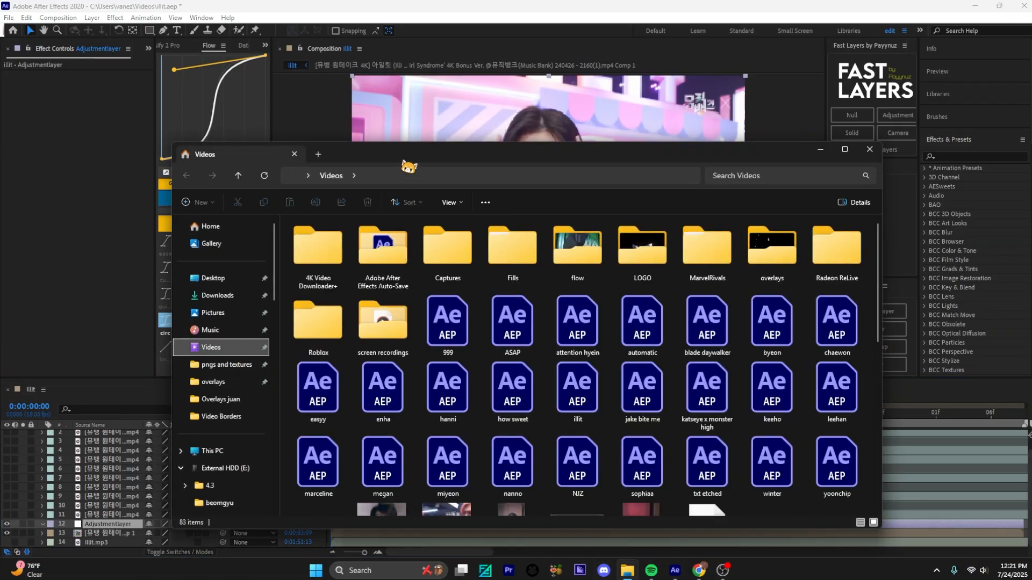
pyautogui.moveTo(414, 158); pyautogui.dragTo(333, 136)
pyautogui.scroll(-10, 388, 337)
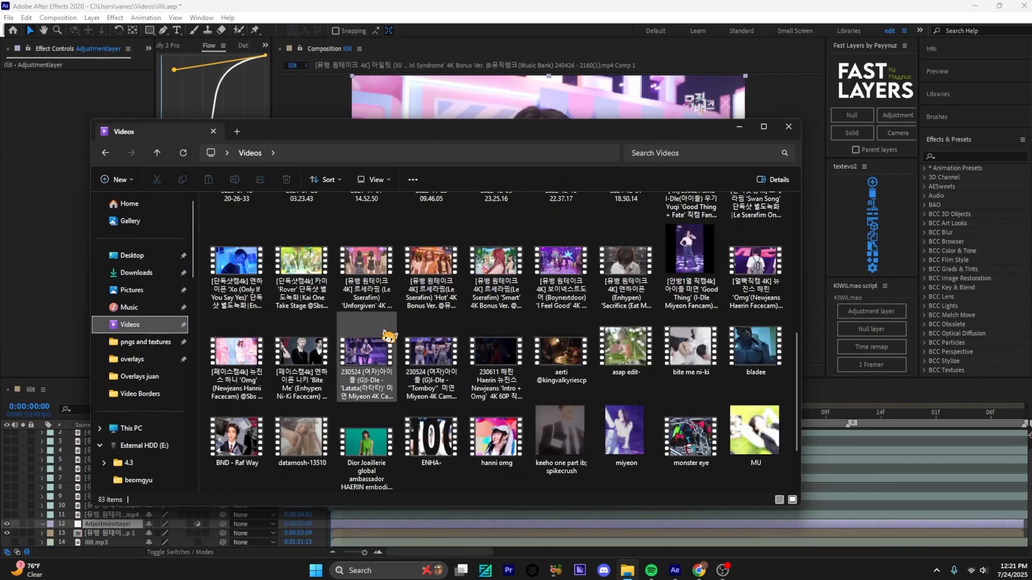
pyautogui.scroll(-3, 388, 337)
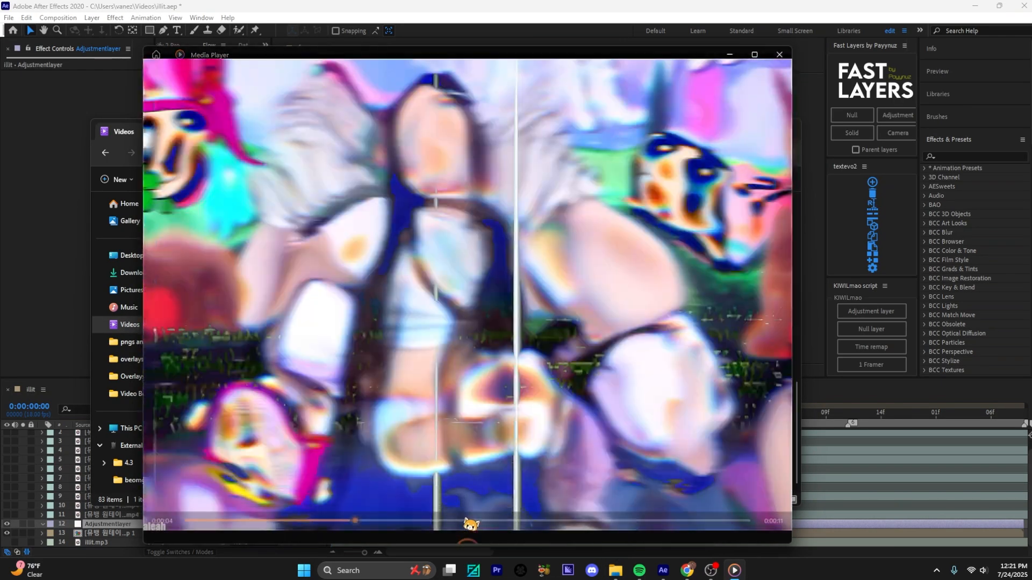
pyautogui.click(467, 521)
pyautogui.moveTo(383, 492); pyautogui.dragTo(334, 491)
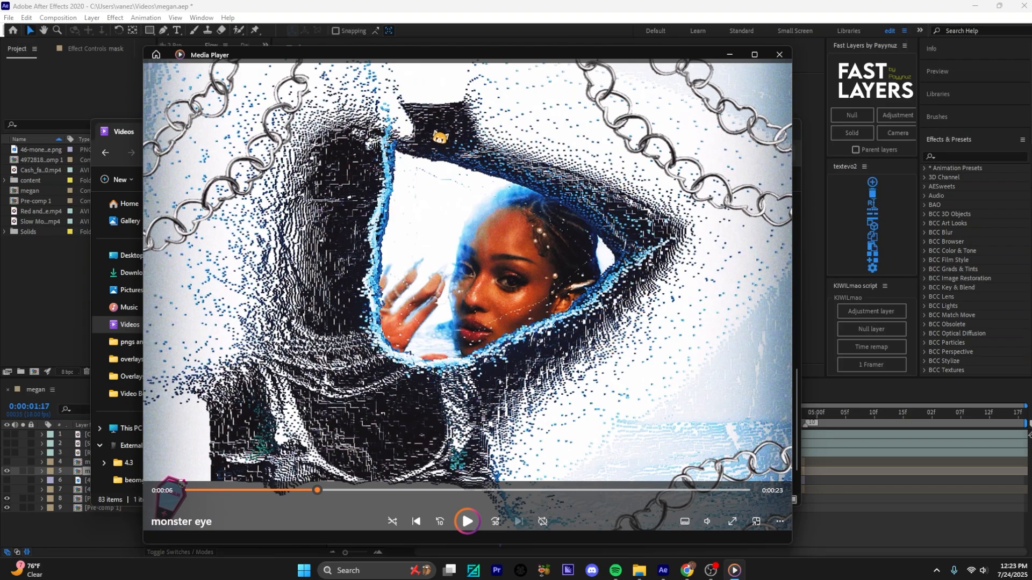
# - Switch to After Effects' megan composition, set the preview resolution to Full and inspect the cut-out hole in the mask layer
pyautogui.click(871, 444)
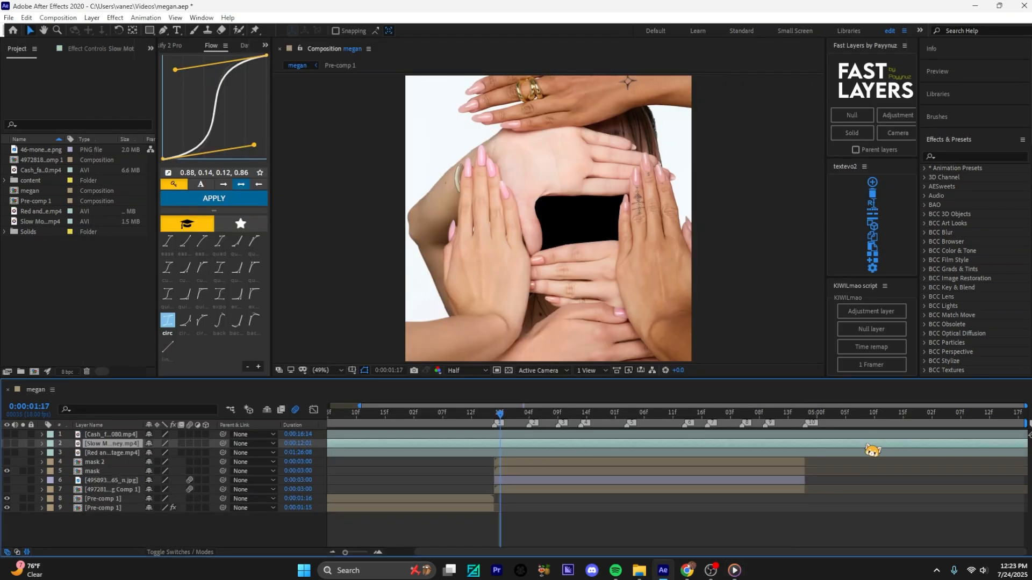
pyautogui.click(634, 471)
pyautogui.click(486, 464)
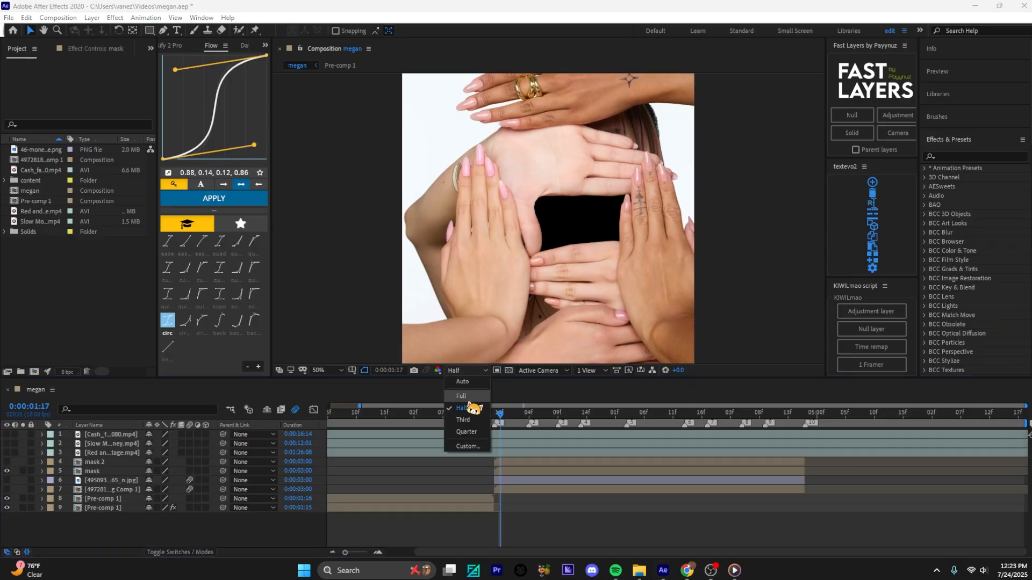
pyautogui.scroll(4, 572, 232)
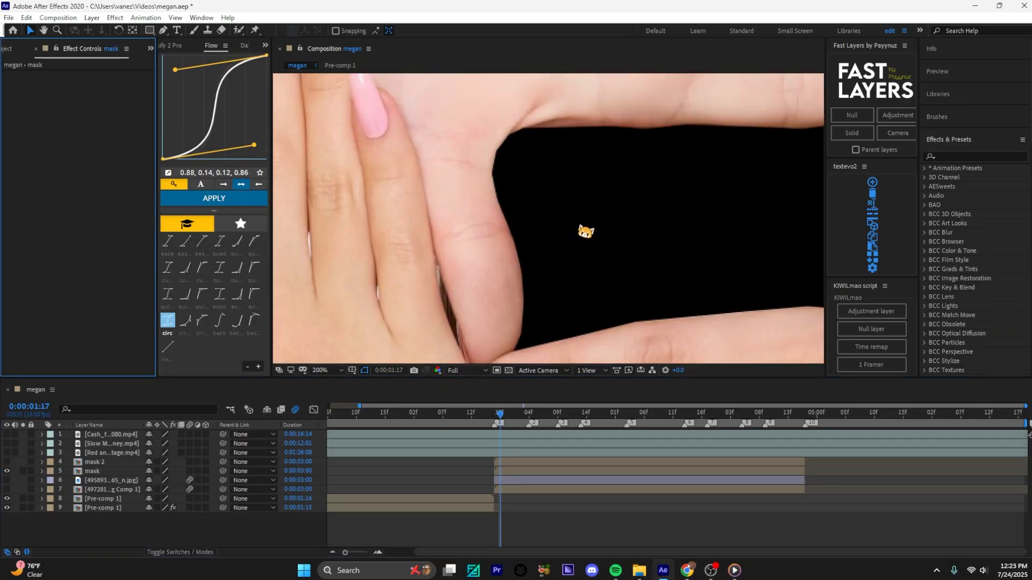
pyautogui.moveTo(694, 224); pyautogui.dragTo(585, 217)
pyautogui.click(430, 471)
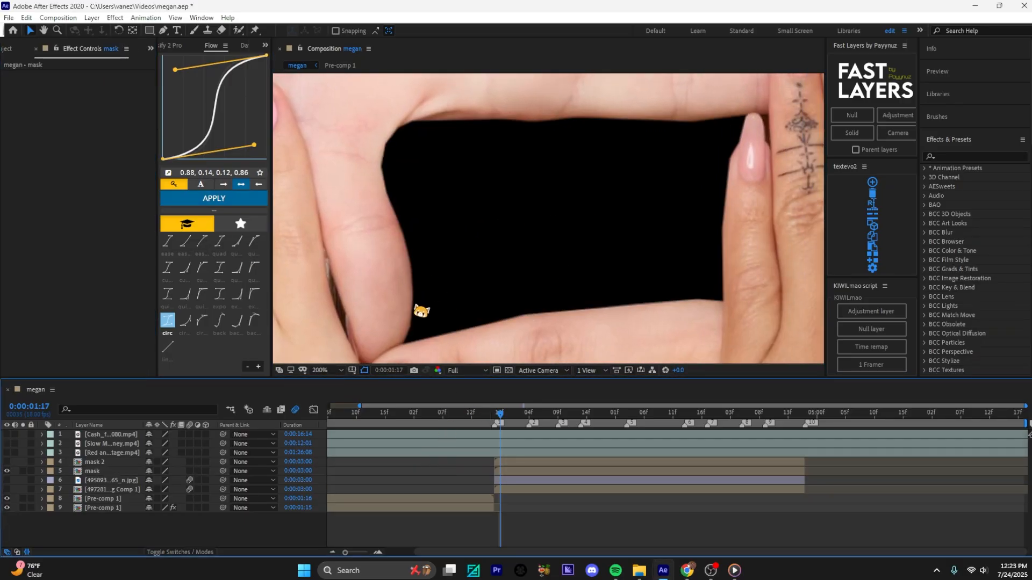
pyautogui.click(331, 370)
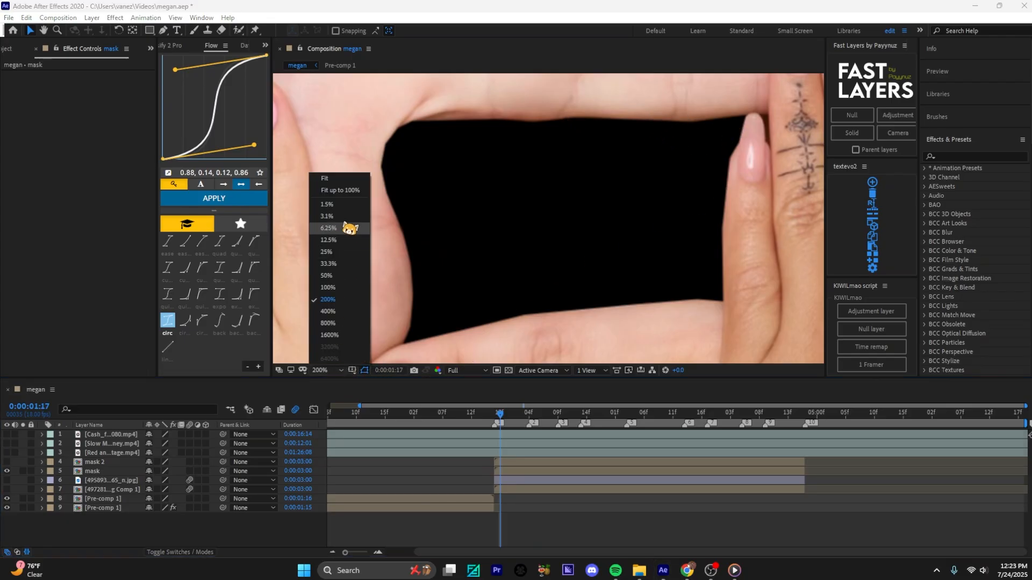
pyautogui.click(340, 190)
# - Add an adjustment layer directly above the mask layer and apply the Card Dance effect to it
pyautogui.click(539, 471)
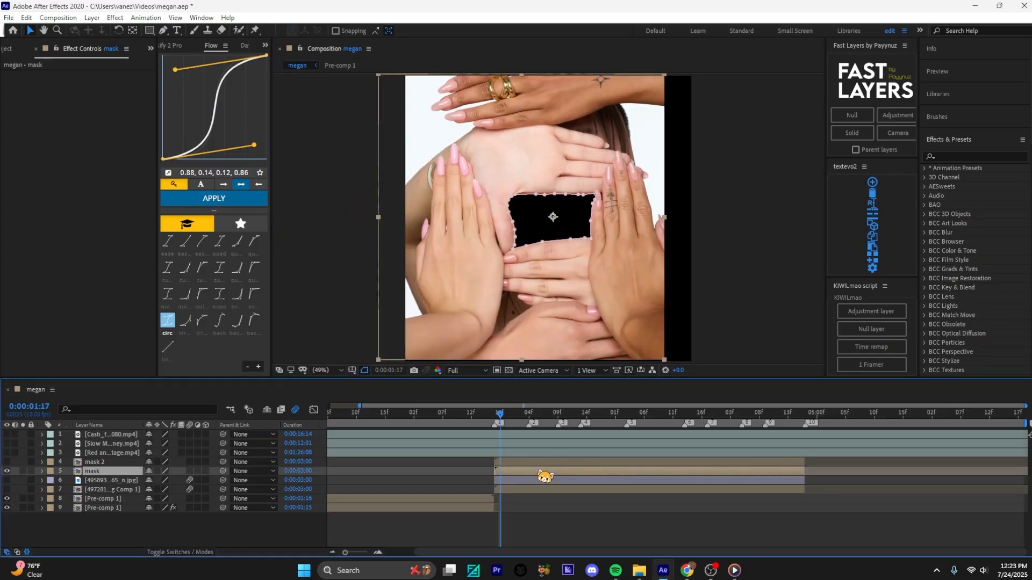
pyautogui.click(844, 317)
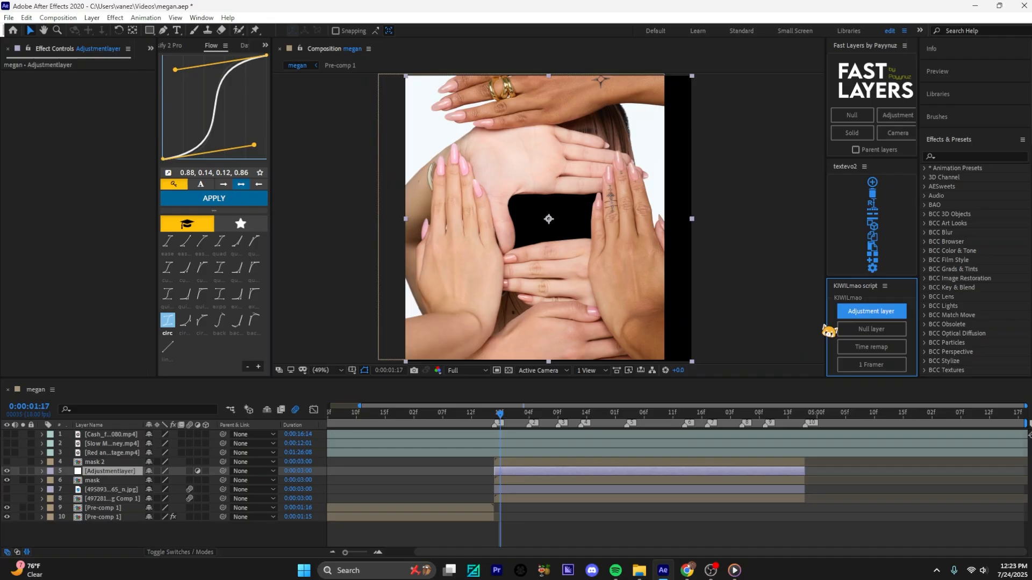
pyautogui.hotkey('ctrl', 'space')
pyautogui.write('card')
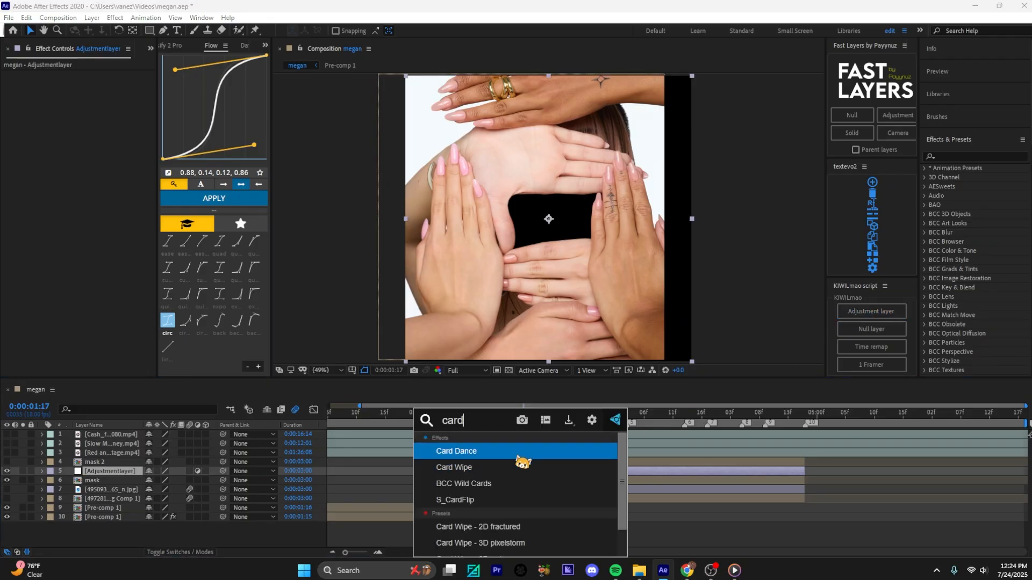
pyautogui.click(517, 457)
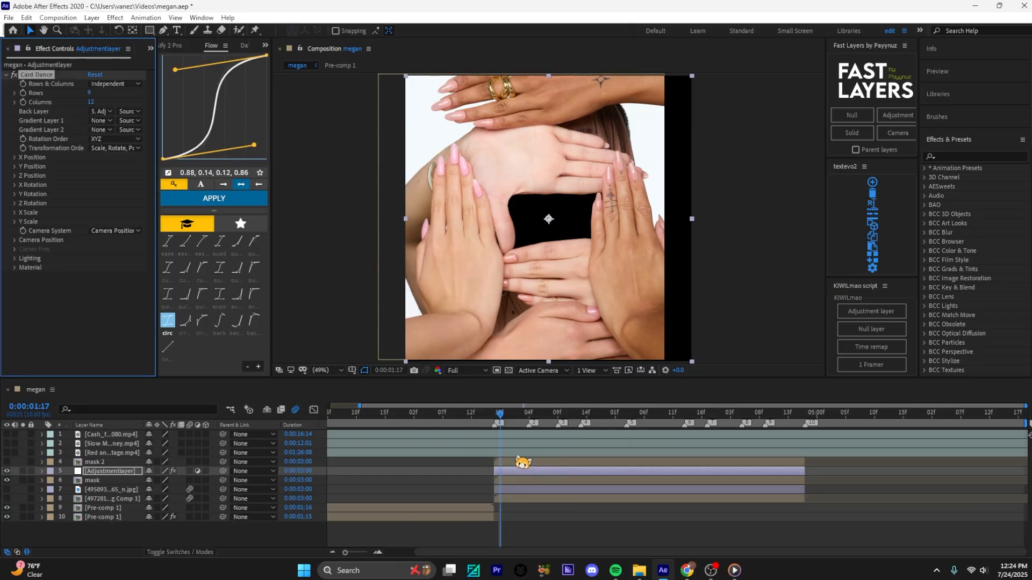
# - Set Card Dance to Columns Follows Rows with 300 rows and use the adjustment layer as Gradient Layer 1
pyautogui.click(113, 84)
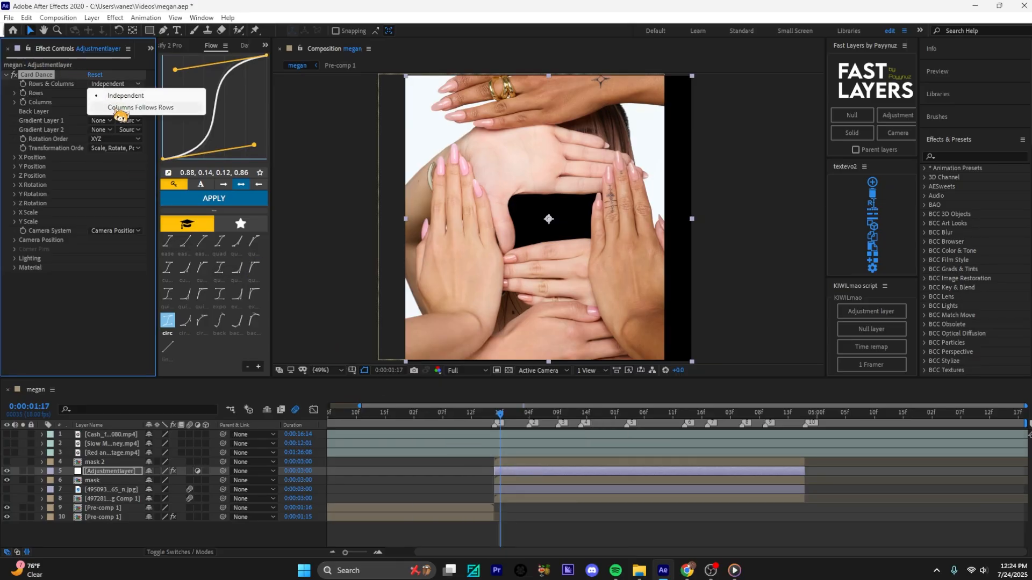
pyautogui.click(120, 107)
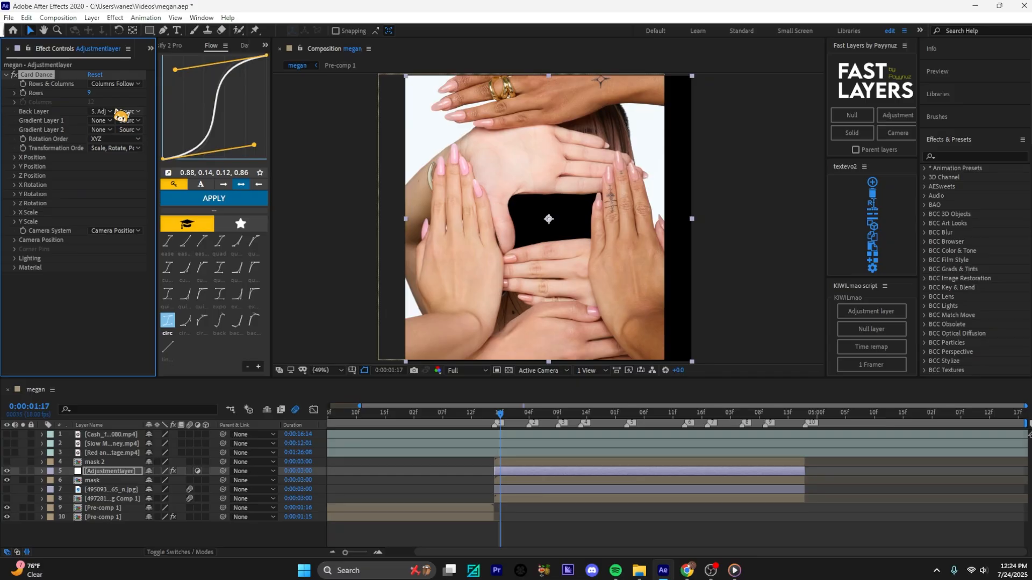
pyautogui.click(101, 121)
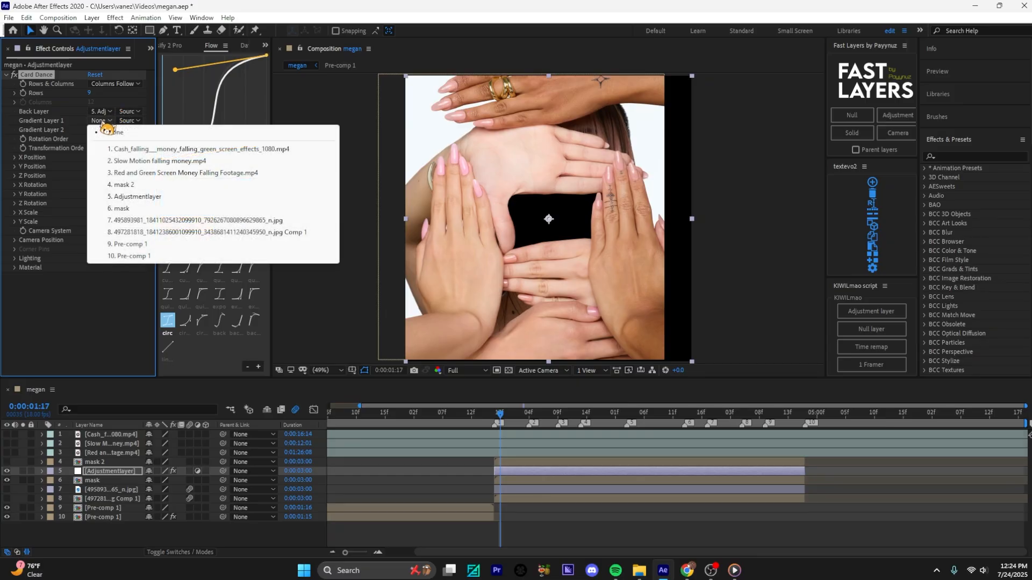
pyautogui.click(131, 197)
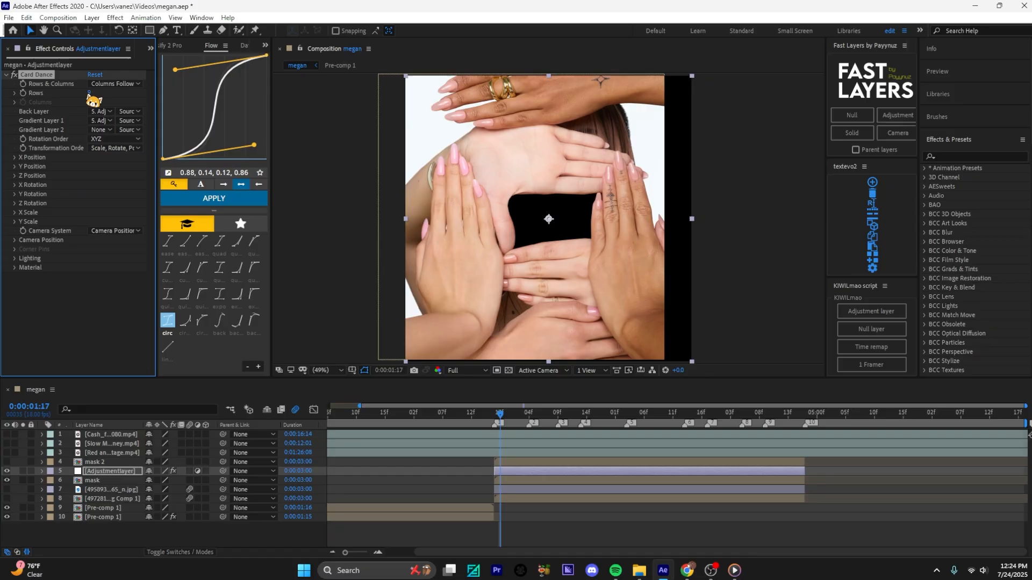
pyautogui.write('00')
pyautogui.press('Return')
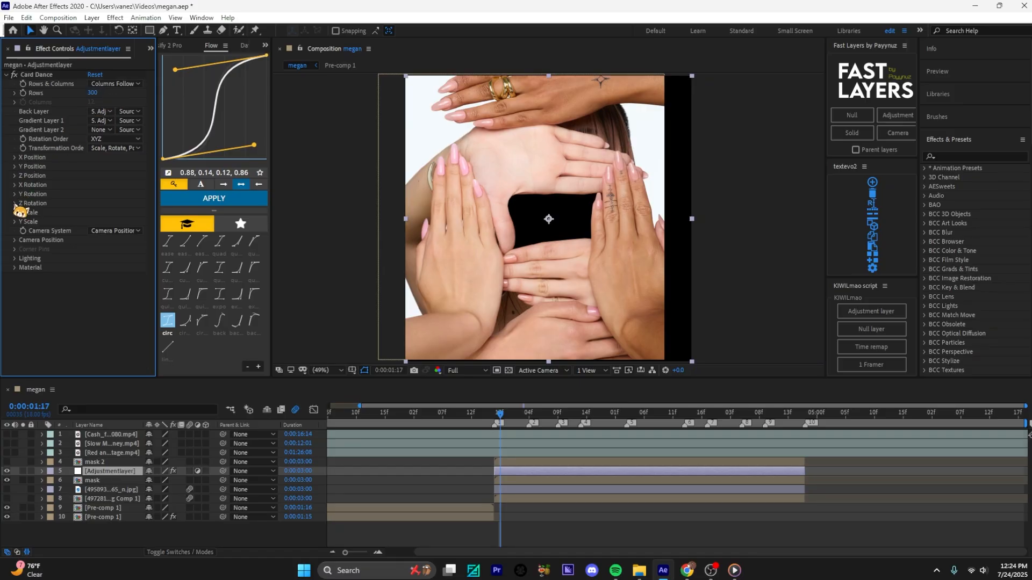
# - Set Card Dance's Z Position source to Intensity 1 and its multiplier to -2.70
pyautogui.click(15, 177)
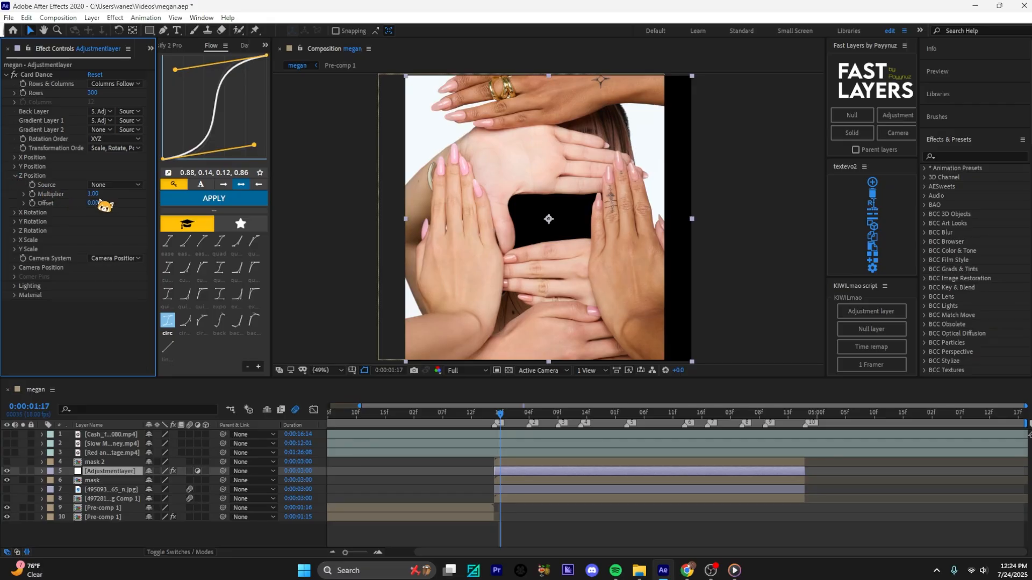
pyautogui.click(115, 184)
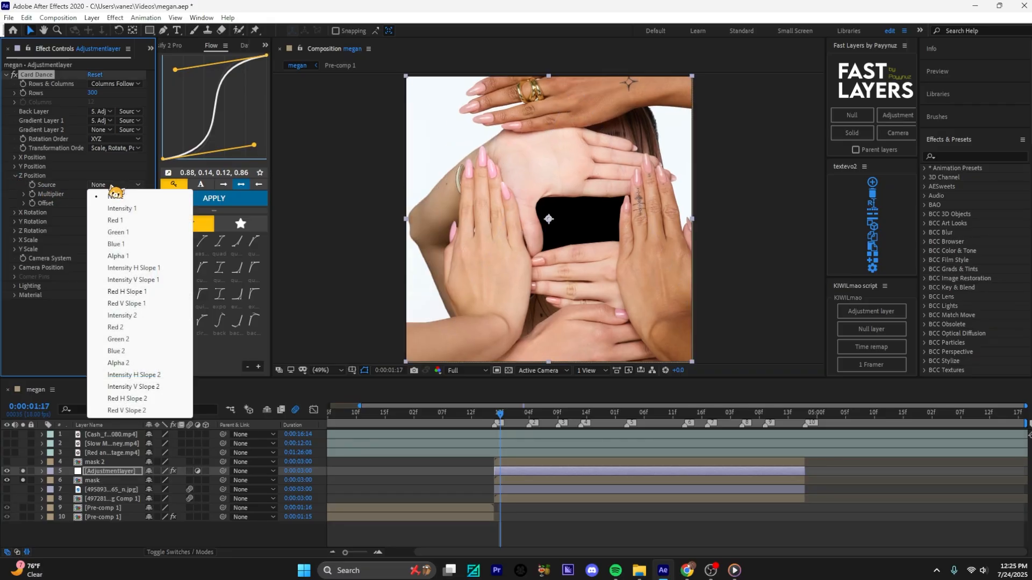
pyautogui.click(127, 213)
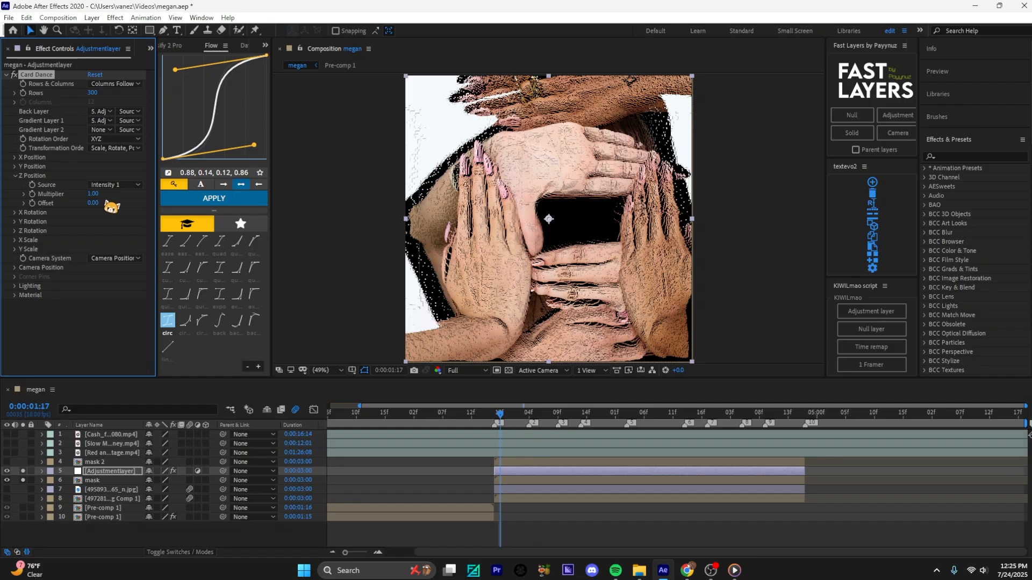
pyautogui.moveTo(95, 195)
pyautogui.mouseDown()
pyautogui.moveTo(112, 196)
pyautogui.moveTo(77, 196)
pyautogui.mouseUp()
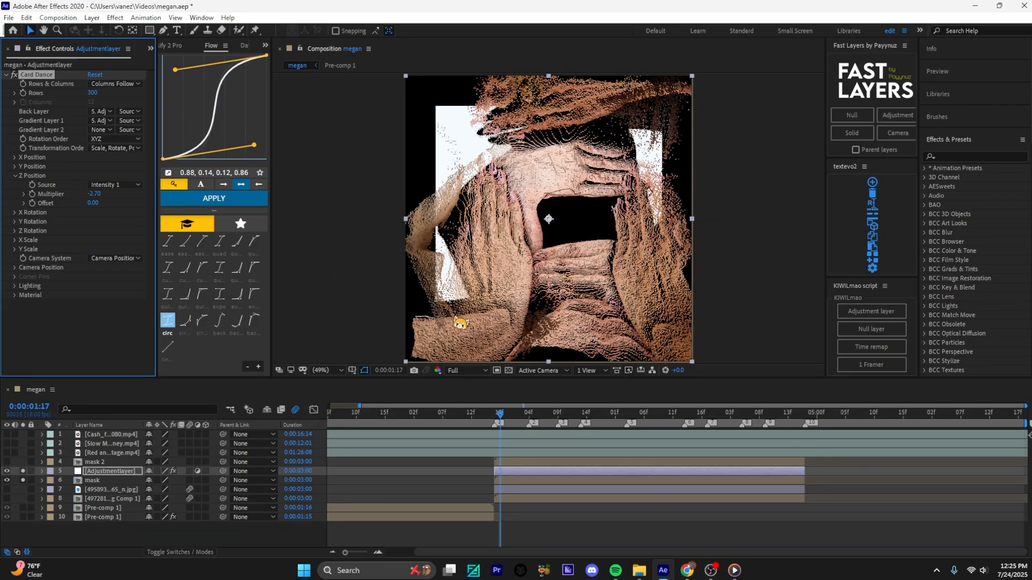
# - Pre-compose the adjustment layer and the mask layer together with the playhead at 0:00:02:02
pyautogui.click(517, 418)
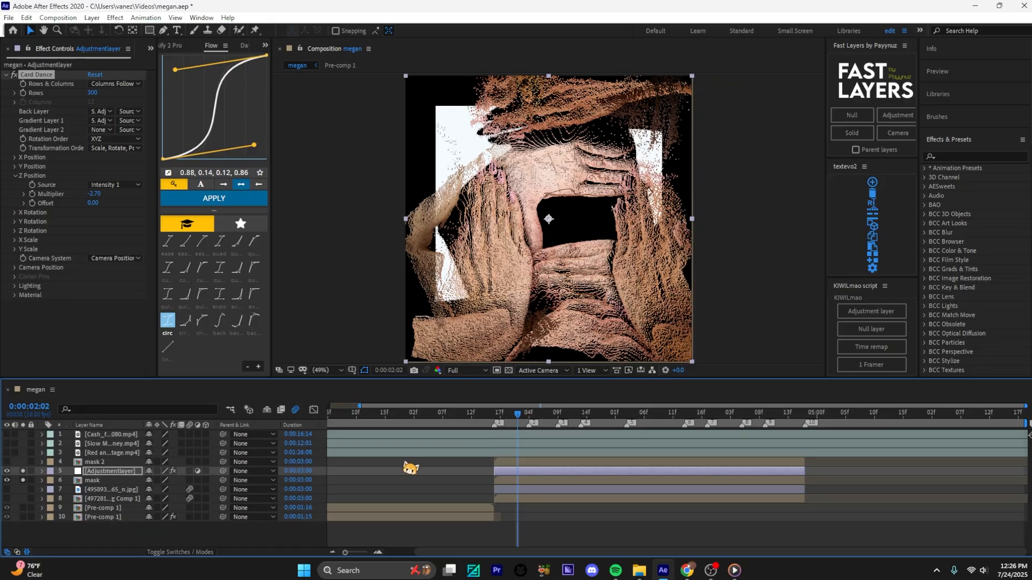
pyautogui.click(516, 482)
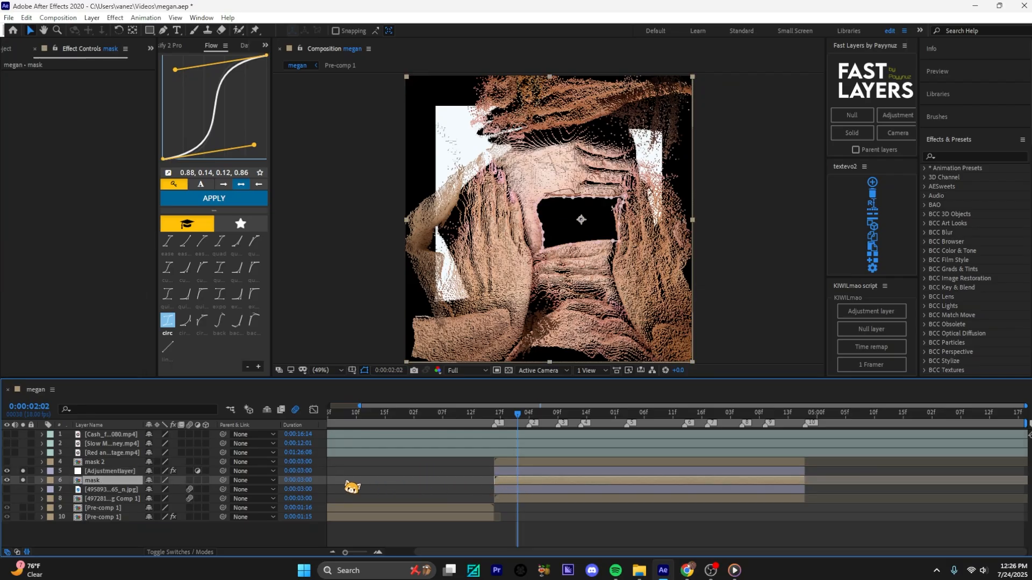
pyautogui.click(510, 471)
pyautogui.rightClick(528, 481)
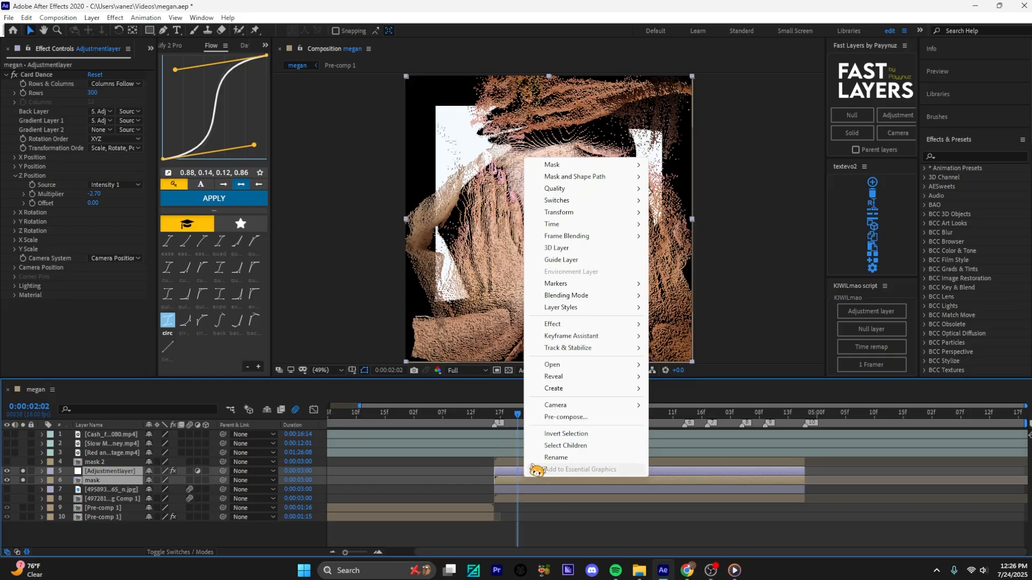
pyautogui.click(618, 424)
pyautogui.click(154, 173)
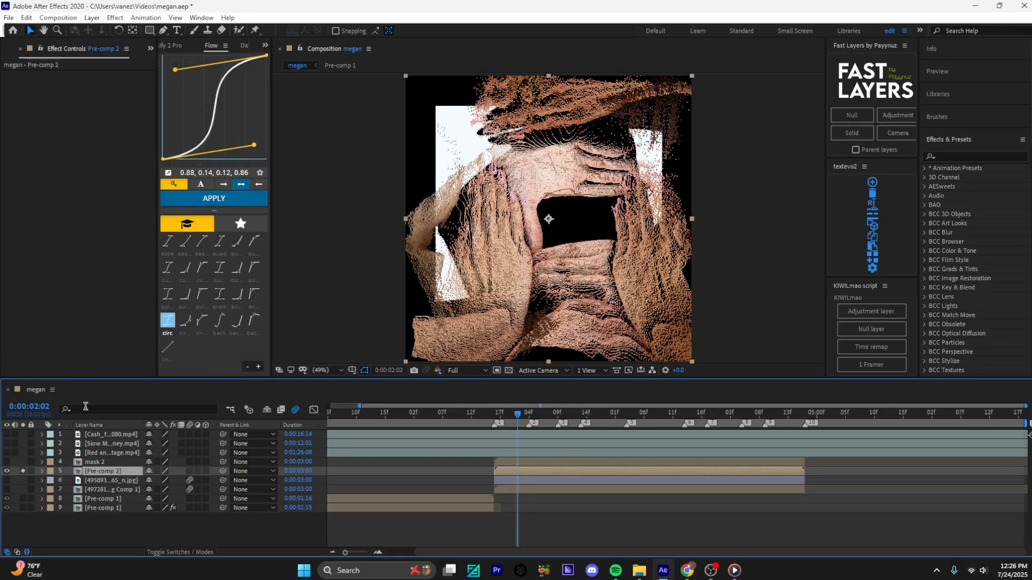
# - Show the image layer beneath Pre-comp 2 and hide the Card Dance adjustment layer inside that pre-comp
pyautogui.click(67, 481)
pyautogui.click(7, 480)
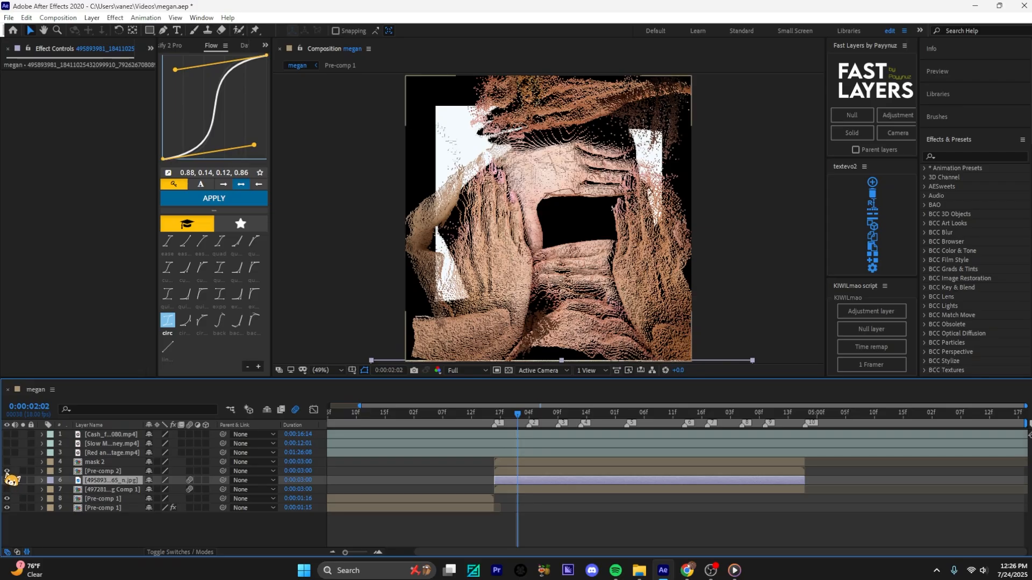
pyautogui.click(7, 471)
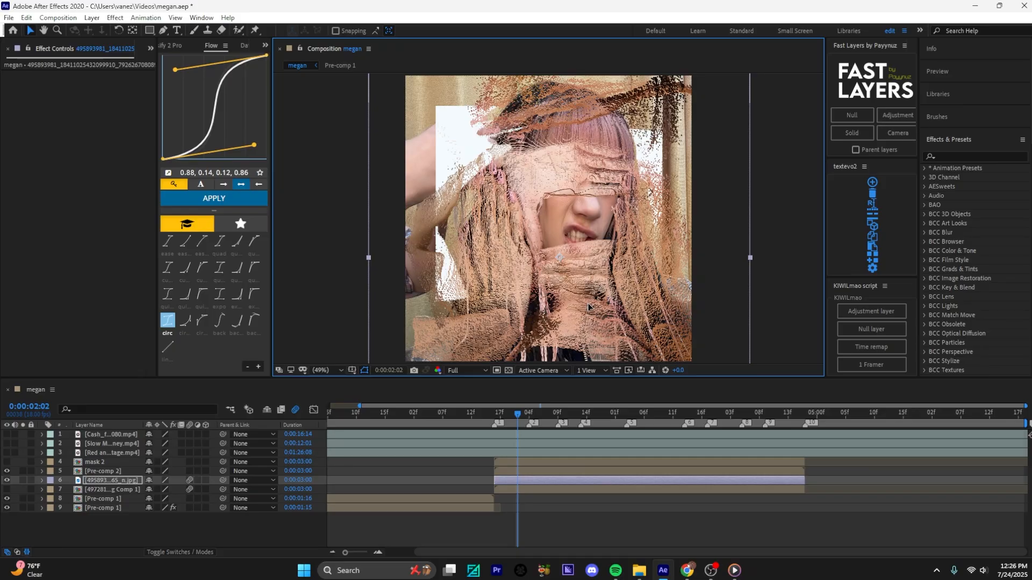
pyautogui.doubleClick(104, 471)
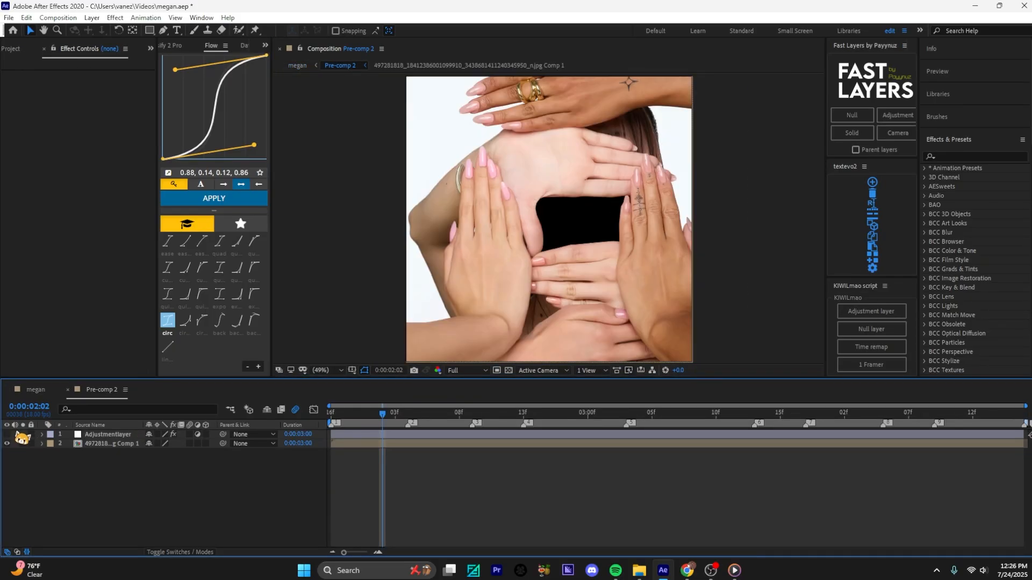
pyautogui.click(36, 390)
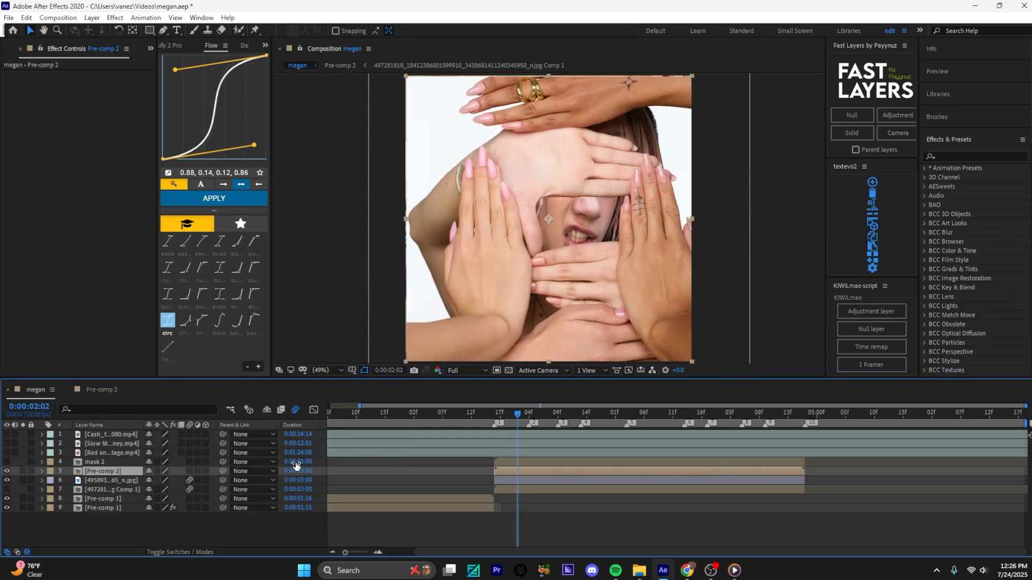
# - Zoom in and draw a Pen tool mask on the face image layer, tracing the opening between the hands
pyautogui.click(163, 30)
pyautogui.press('/')
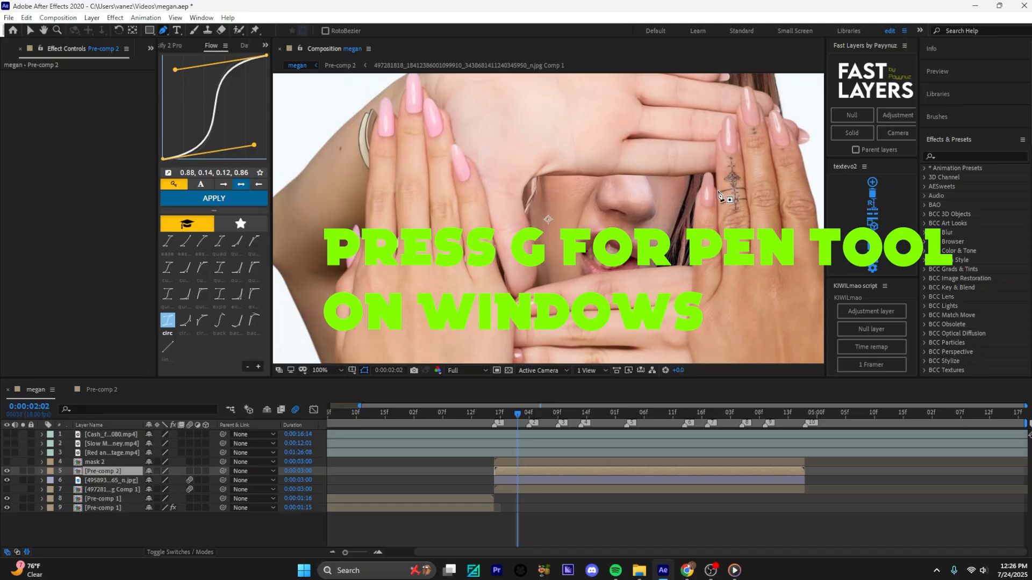
pyautogui.click(110, 481)
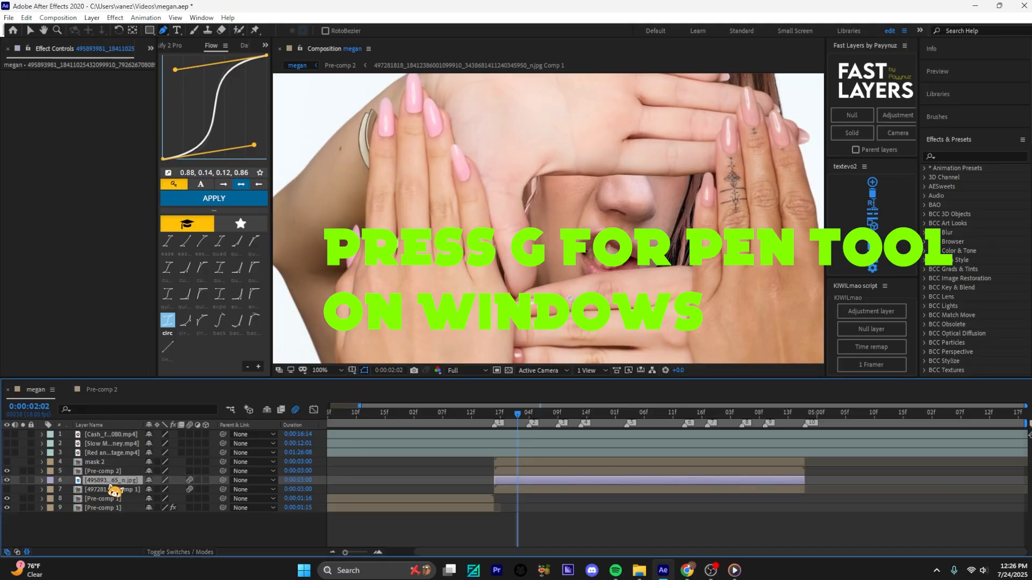
pyautogui.click(718, 197)
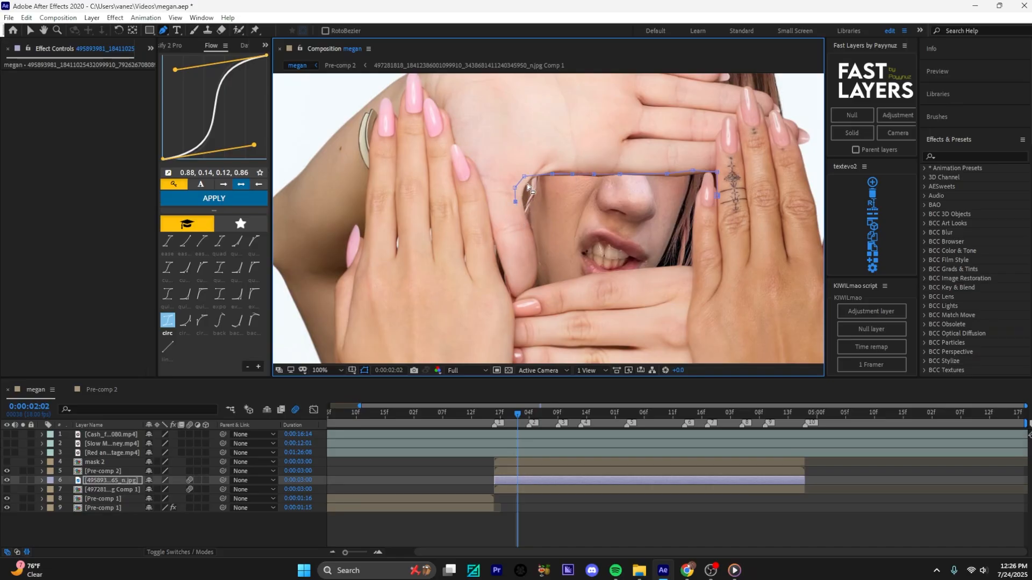
pyautogui.hotkey('ctrl', 'z')
pyautogui.click(329, 371)
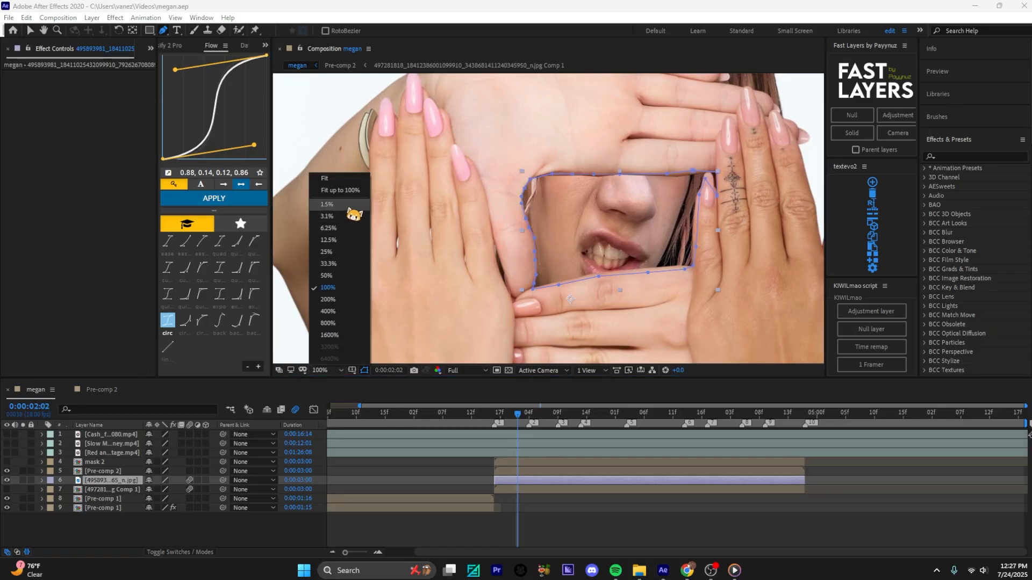
pyautogui.click(357, 197)
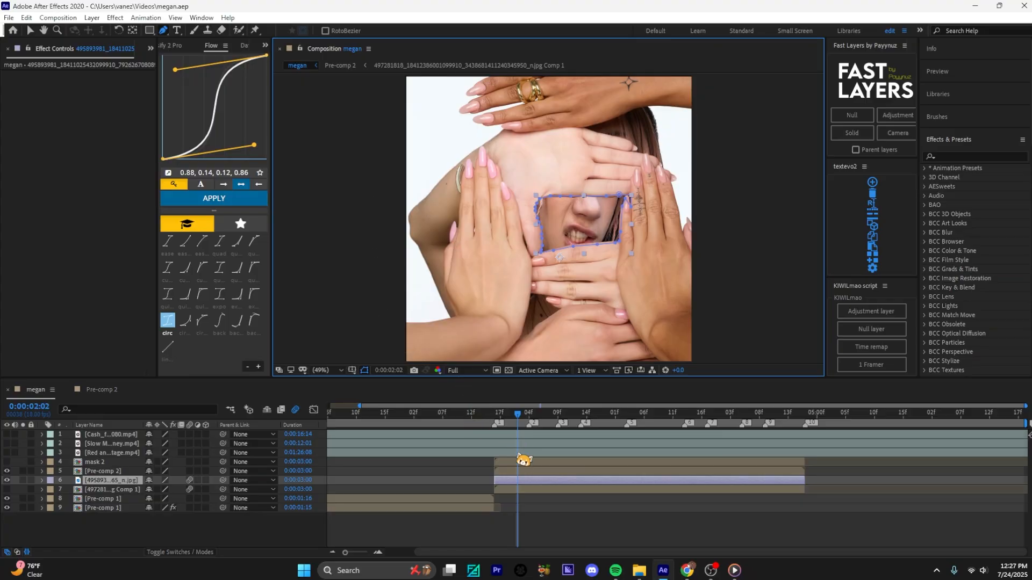
pyautogui.click(514, 481)
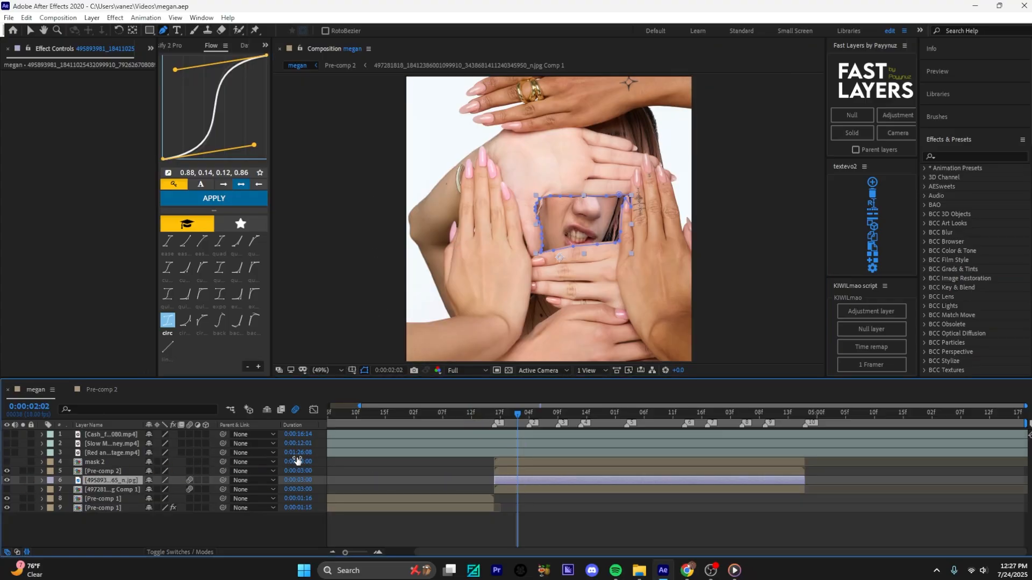
# - Show the Card Dance adjustment layer again inside Pre-comp 2 and return to the megan composition
pyautogui.doubleClick(105, 471)
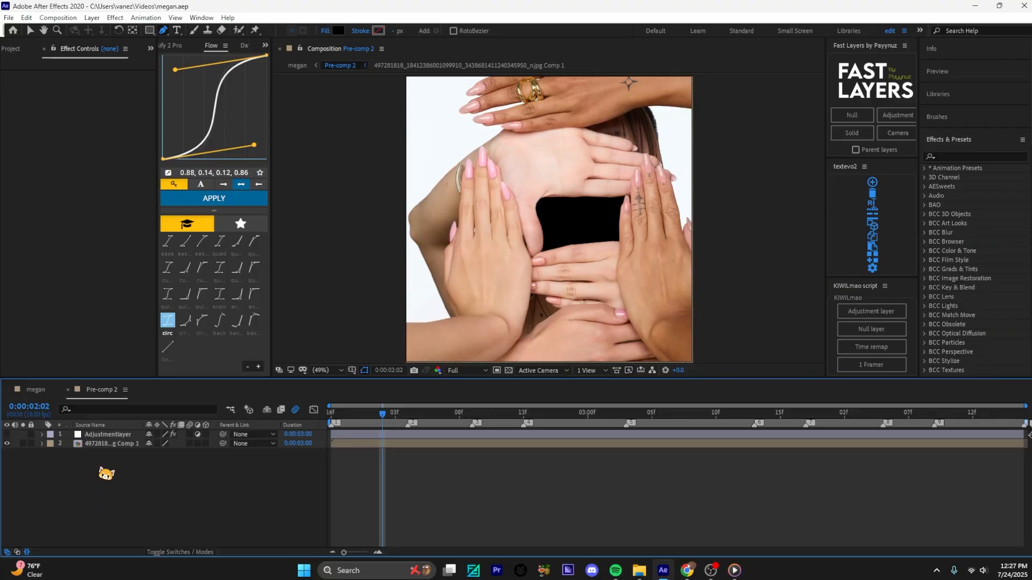
pyautogui.click(36, 389)
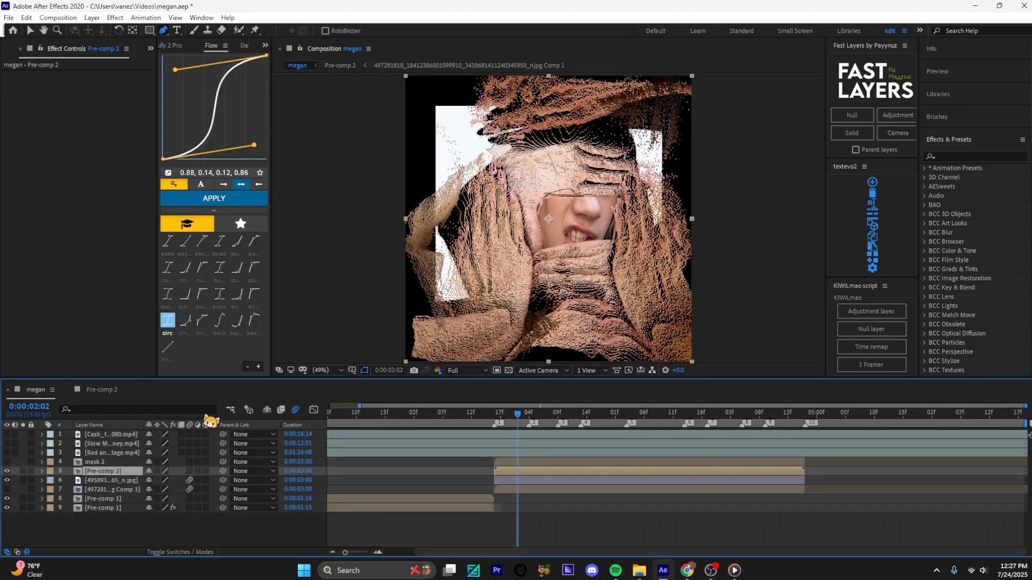
pyautogui.click(440, 486)
# - Set the megan composition's background color to white (FFFFFF)
pyautogui.click(52, 390)
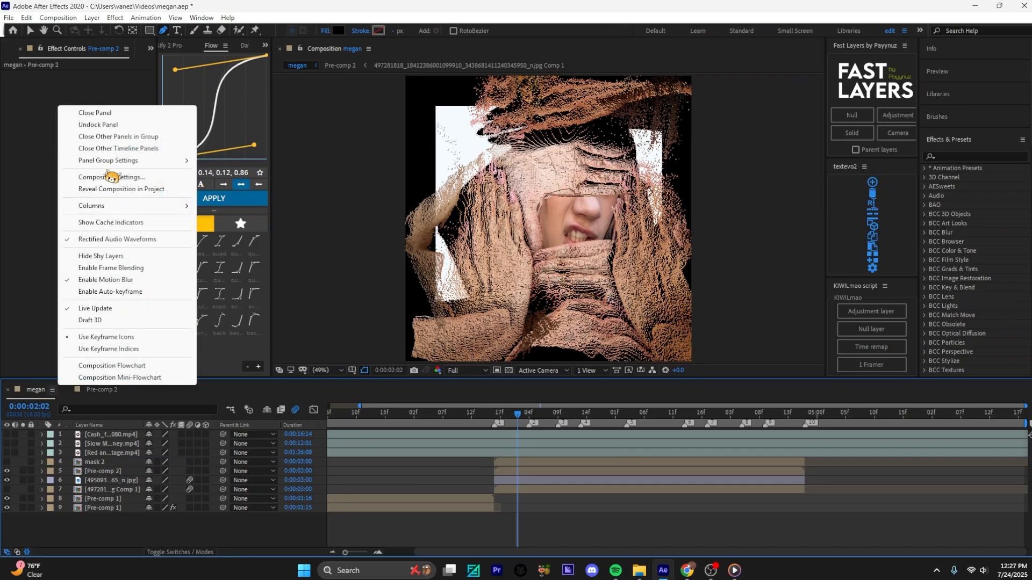
pyautogui.click(108, 176)
pyautogui.click(85, 219)
pyautogui.moveTo(66, 74); pyautogui.dragTo(2, 2)
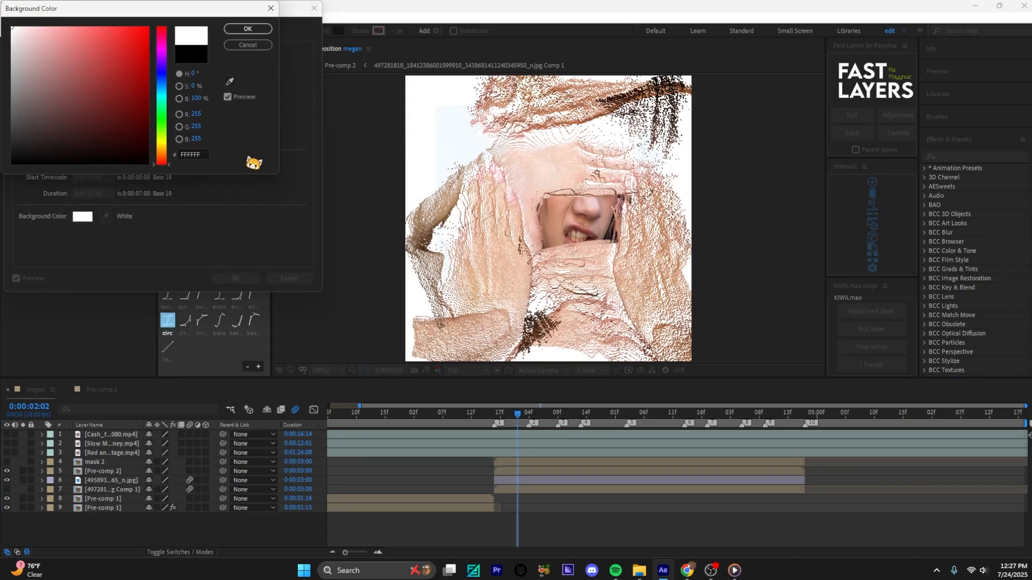
pyautogui.click(248, 28)
pyautogui.click(237, 278)
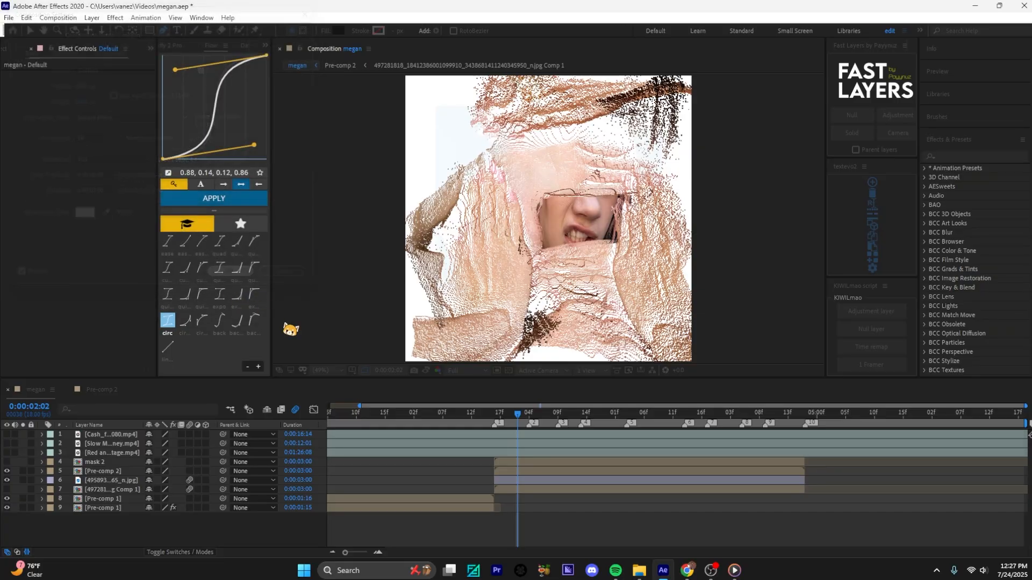
# - Point out the image layer's mask edge and compare it with the monster eye reference video in Media Player
pyautogui.click(541, 472)
pyautogui.click(527, 481)
pyautogui.click(570, 199)
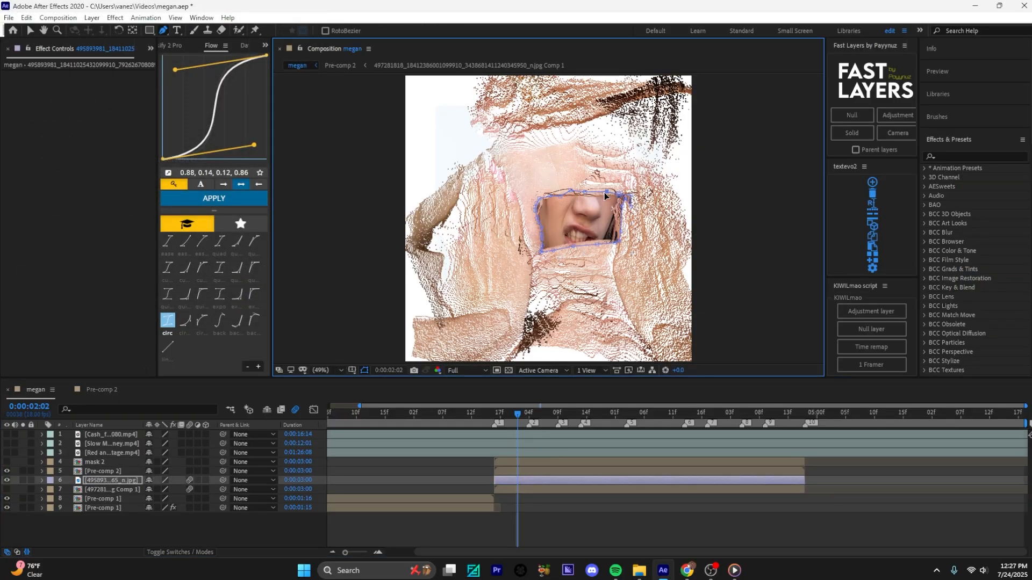
pyautogui.click(734, 572)
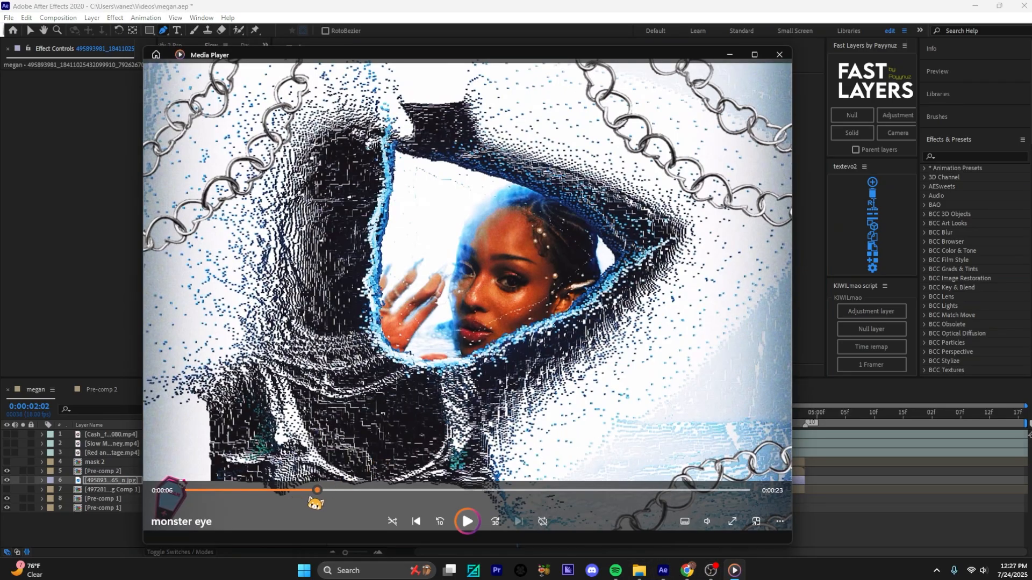
pyautogui.moveTo(317, 490)
pyautogui.mouseDown()
pyautogui.moveTo(345, 491)
pyautogui.moveTo(320, 491)
pyautogui.mouseUp()
pyautogui.click(845, 472)
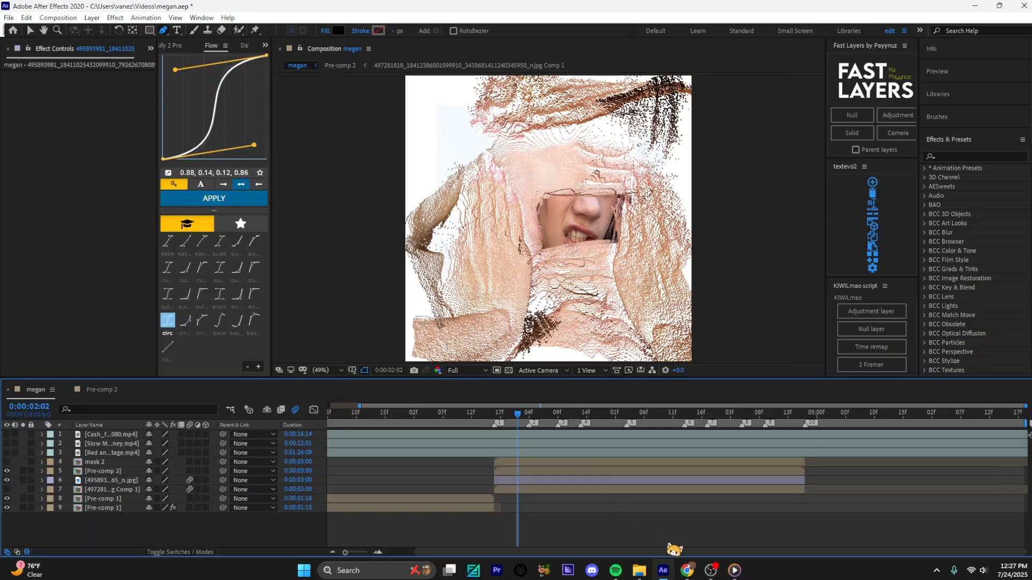
# - In the illit composition, show the pre-composed clip layer and play it to 0:00:00:09
pyautogui.moveTo(712, 573)
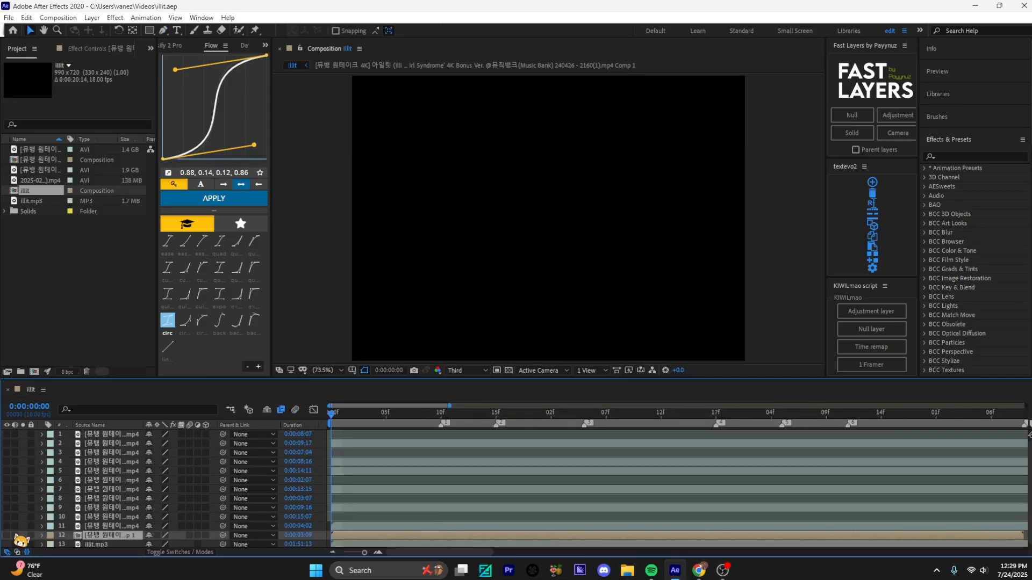
pyautogui.click(8, 536)
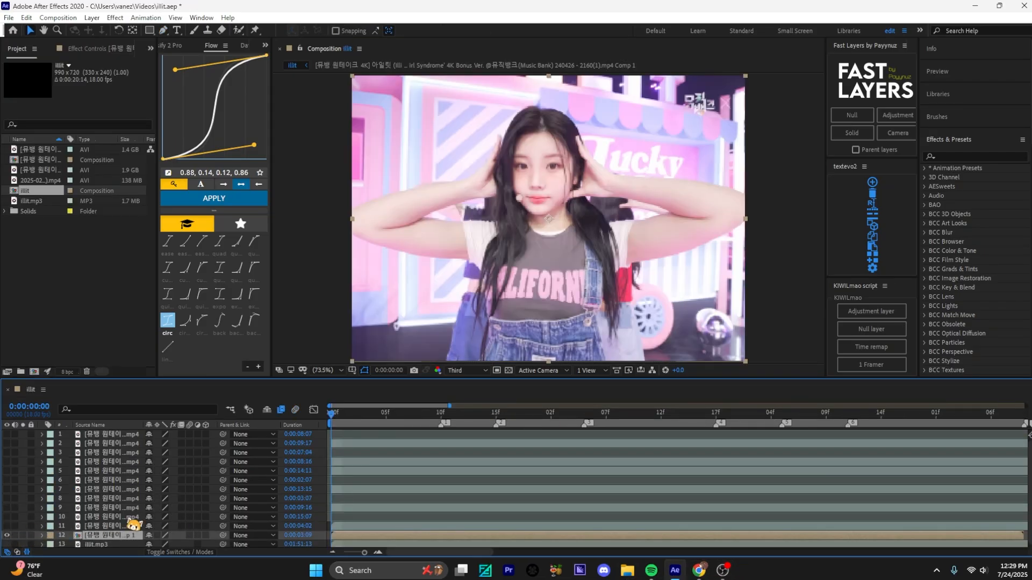
pyautogui.press('space')
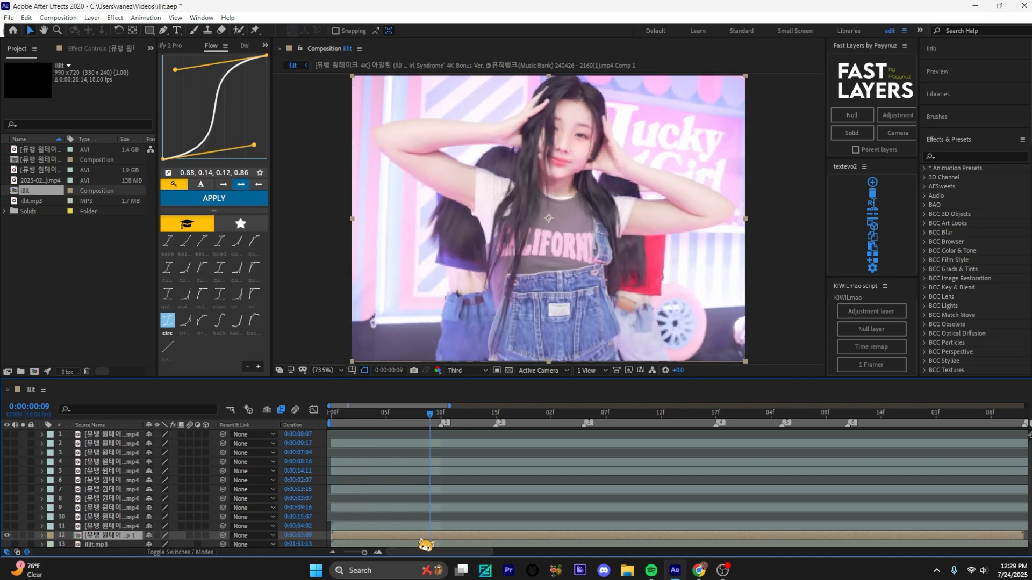
pyautogui.click(326, 539)
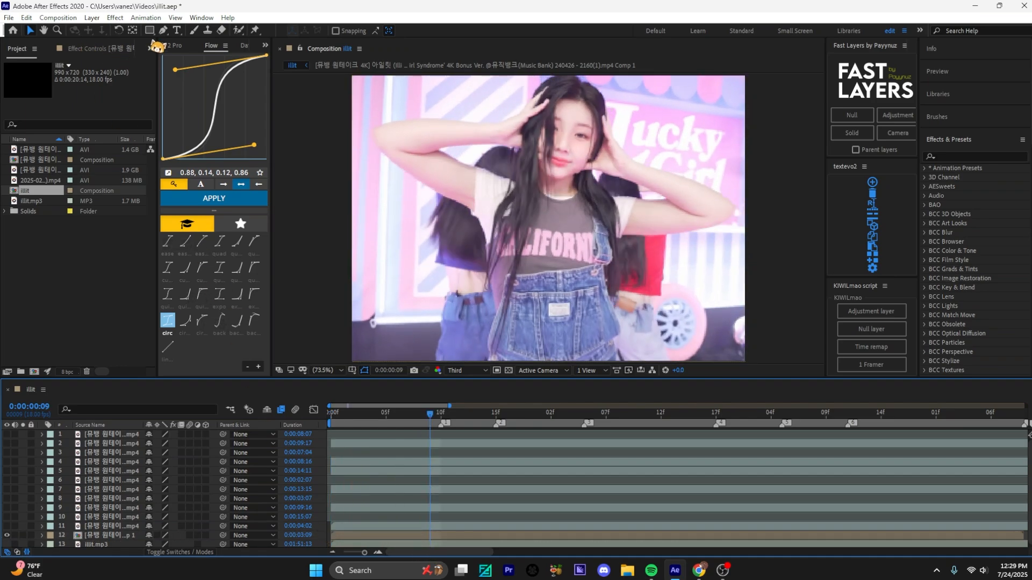
# - Draw a narrow, full-height black rectangle over the clip as a shape layer and place it directly above the clip layer
pyautogui.click(149, 31)
pyautogui.moveTo(409, 73)
pyautogui.mouseDown()
pyautogui.moveTo(436, 138)
pyautogui.moveTo(489, 389)
pyautogui.moveTo(469, 381)
pyautogui.mouseUp()
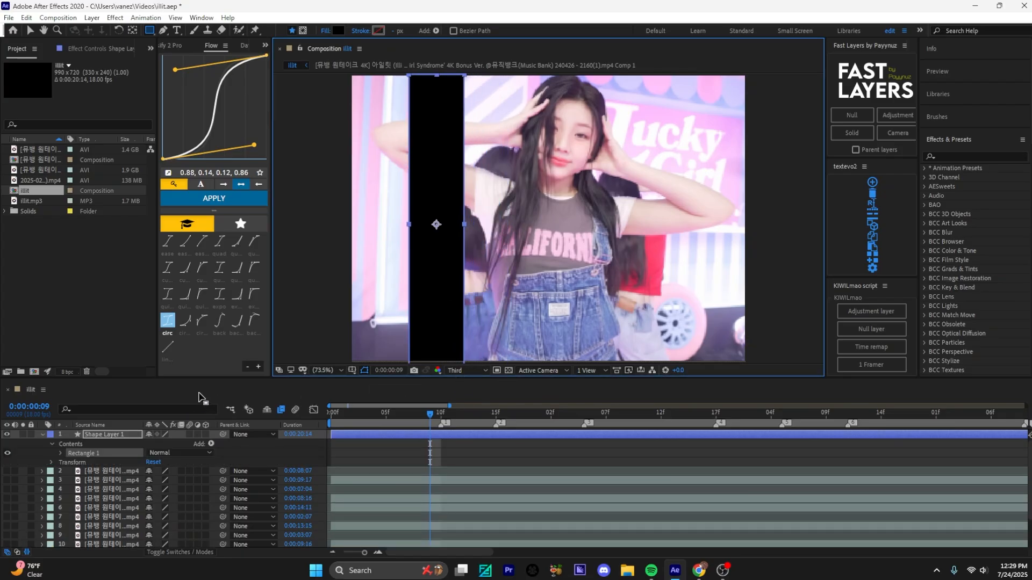
pyautogui.press('u')
pyautogui.moveTo(109, 435); pyautogui.dragTo(111, 540)
pyautogui.click(101, 49)
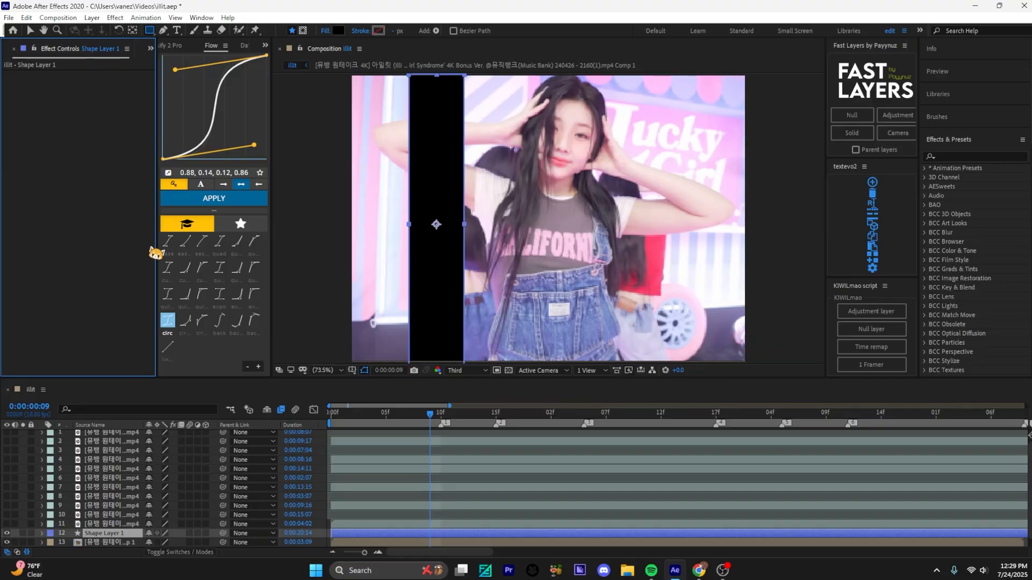
# - Apply Radial Blur to the rectangle shape layer and set its type to Zoom
pyautogui.press('v')
pyautogui.hotkey('ctrl', 'space')
pyautogui.write('rad')
pyautogui.click(136, 312)
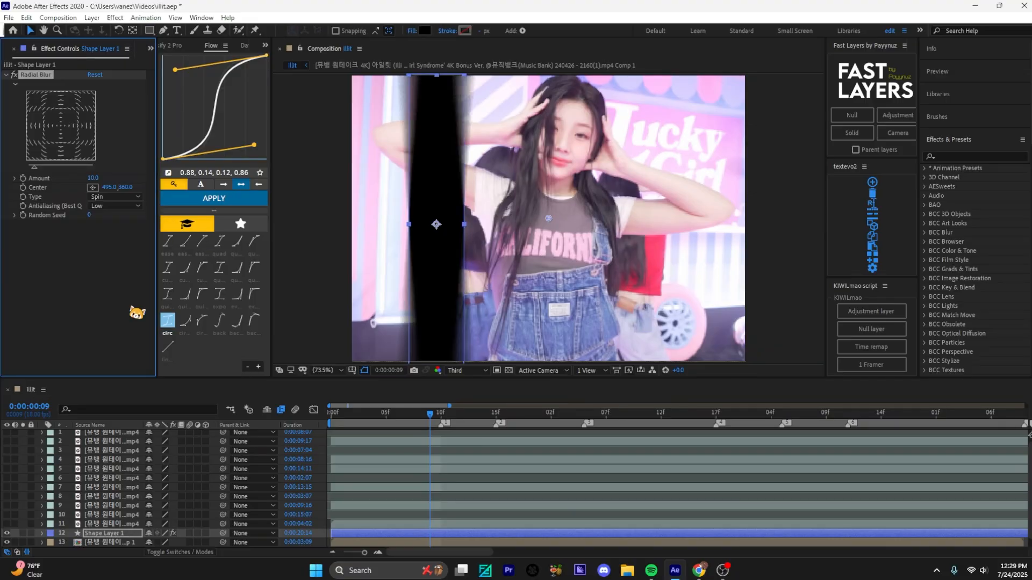
pyautogui.click(115, 197)
pyautogui.click(115, 220)
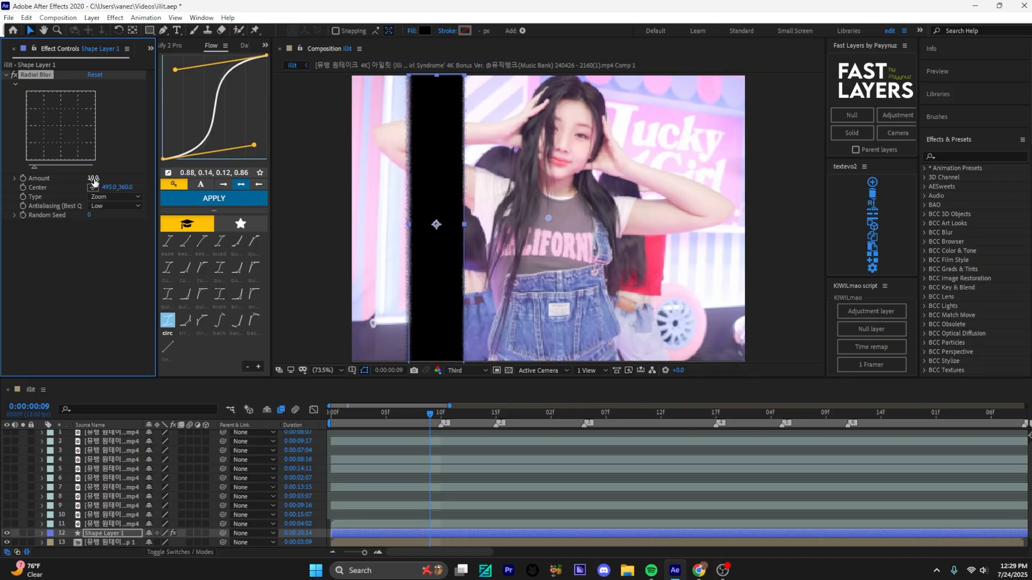
# - Move the Radial Blur center onto the black bar at 214.6, 376.3 and raise the amount to 188
pyautogui.moveTo(94, 180); pyautogui.dragTo(124, 188)
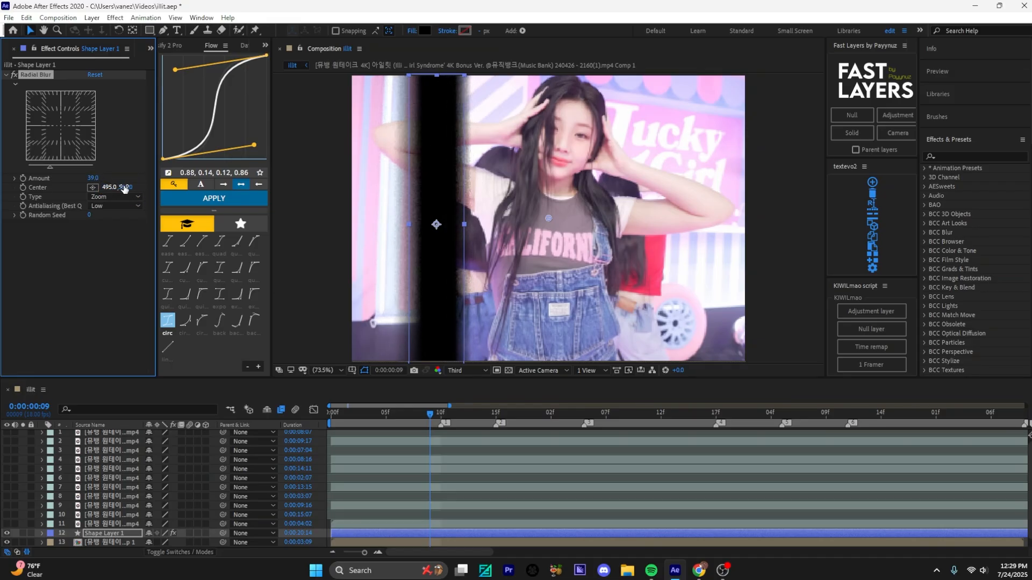
pyautogui.moveTo(549, 219); pyautogui.dragTo(436, 220)
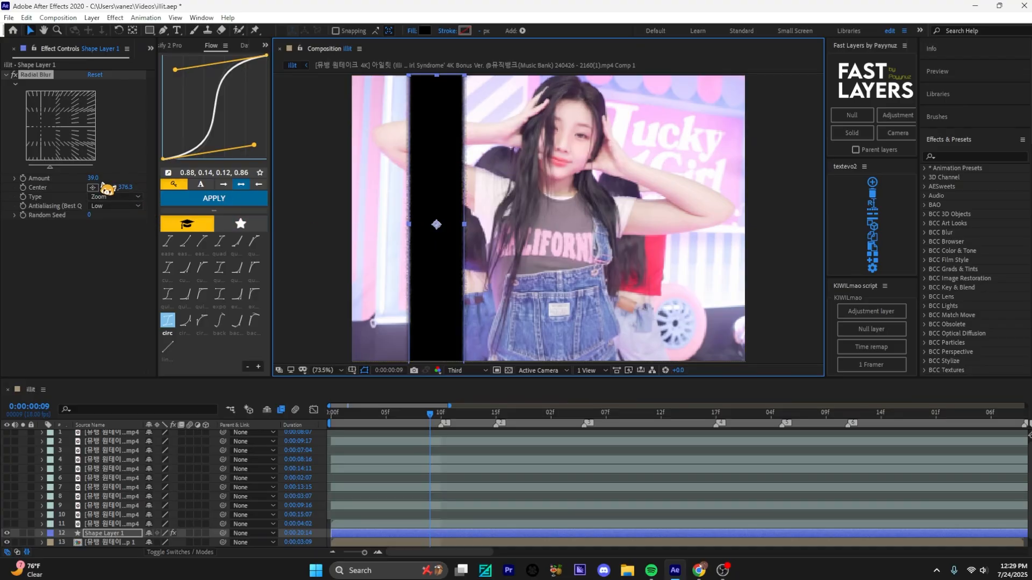
pyautogui.moveTo(93, 178); pyautogui.dragTo(168, 173)
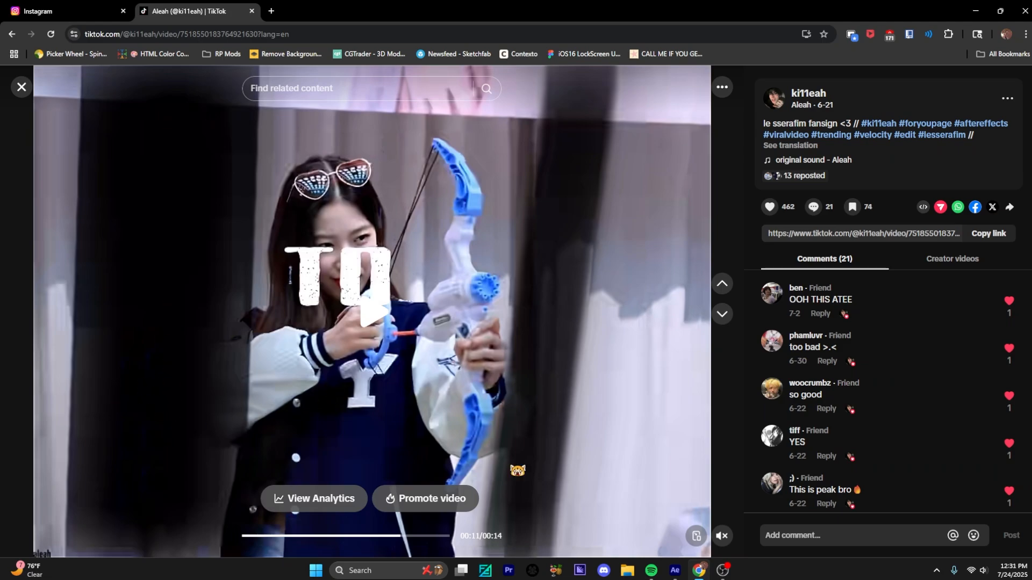
# - Return to After Effects, delete the black bar's shape layer and hide the clip layer
pyautogui.click(697, 571)
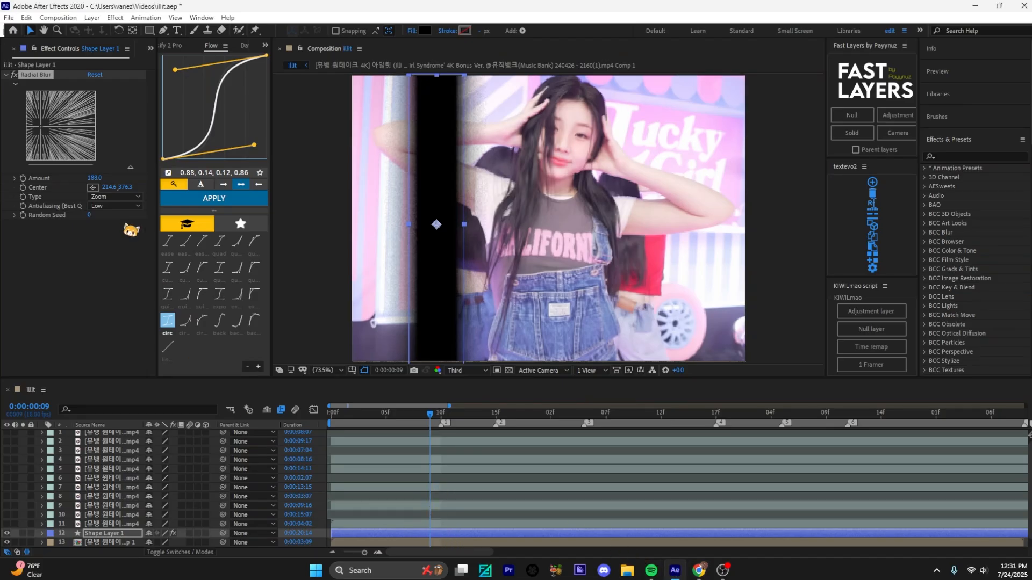
pyautogui.click(7, 533)
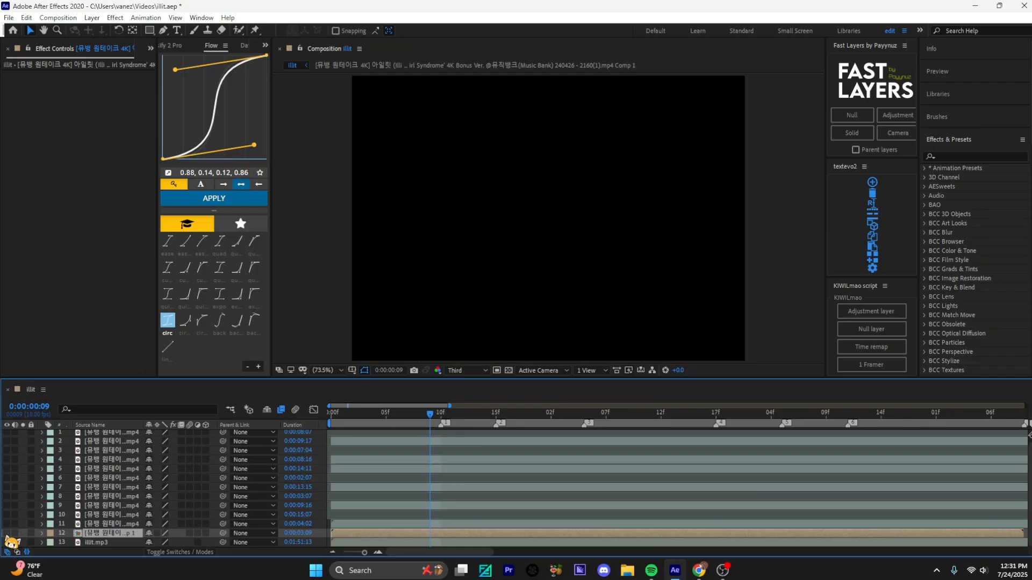
# - Switch to the browser and look through the TikTok profile's videos, opening the "one and only" edit as an example
pyautogui.click(697, 573)
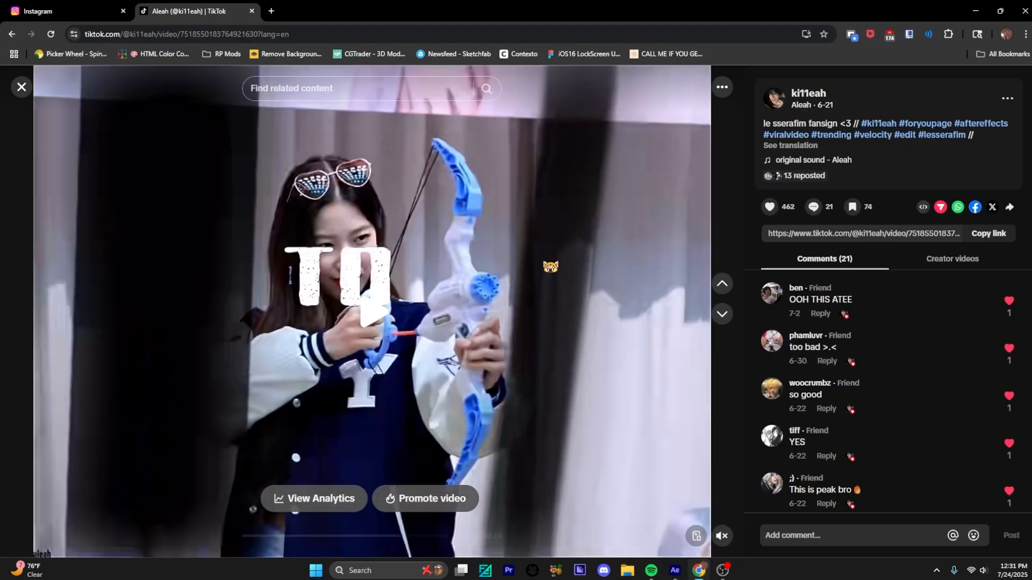
pyautogui.click(16, 101)
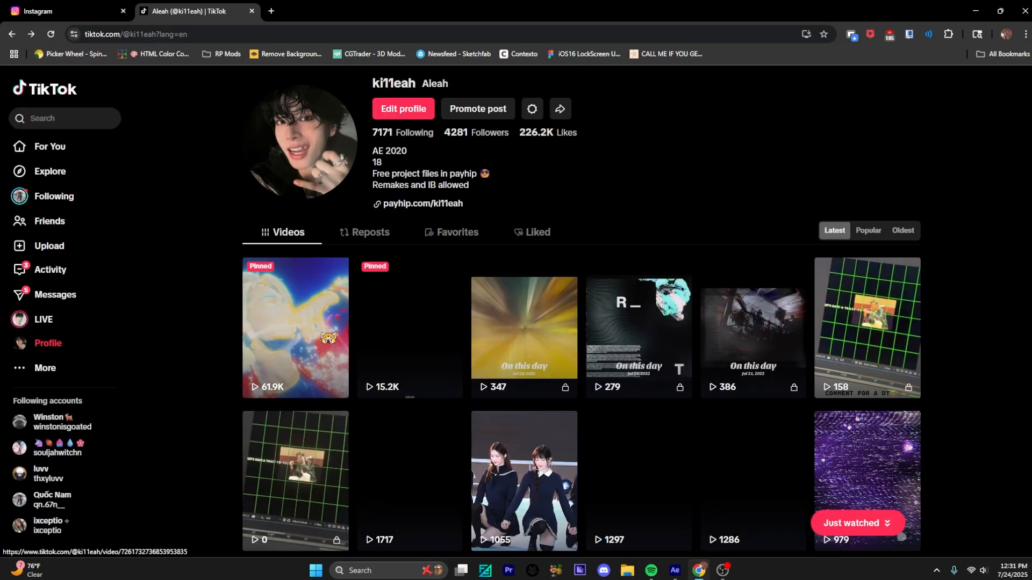
pyautogui.scroll(-2, 323, 333)
pyautogui.scroll(-1, 296, 349)
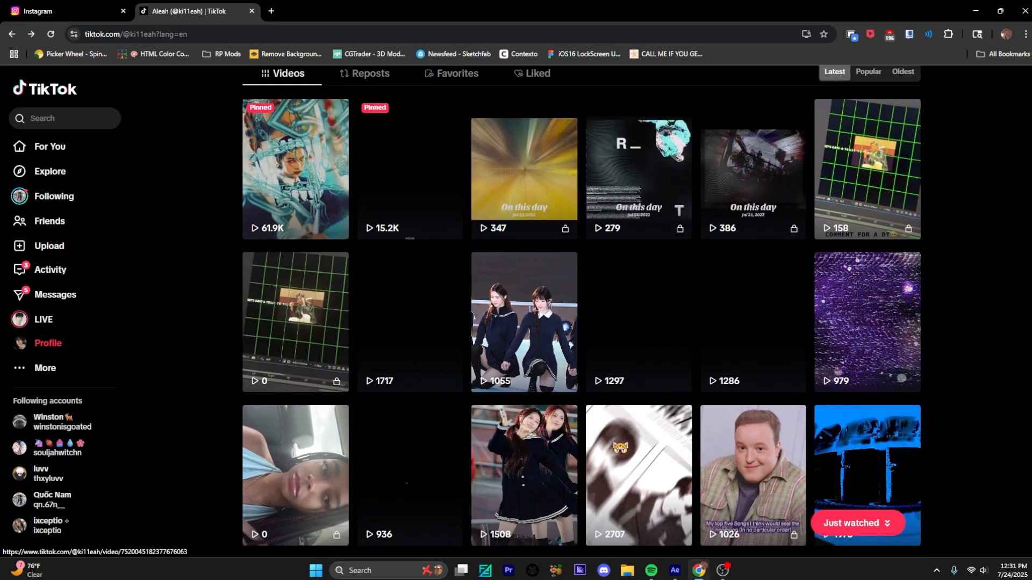
pyautogui.click(620, 448)
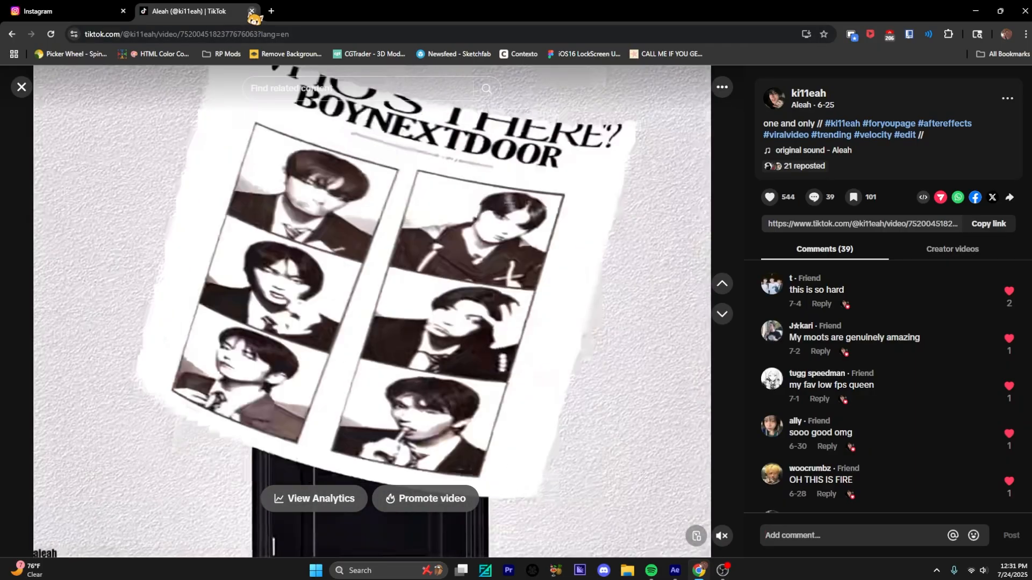
pyautogui.click(252, 11)
# - View the "One and Only" edit on Instagram and go through the following posts for example effects
pyautogui.click(438, 318)
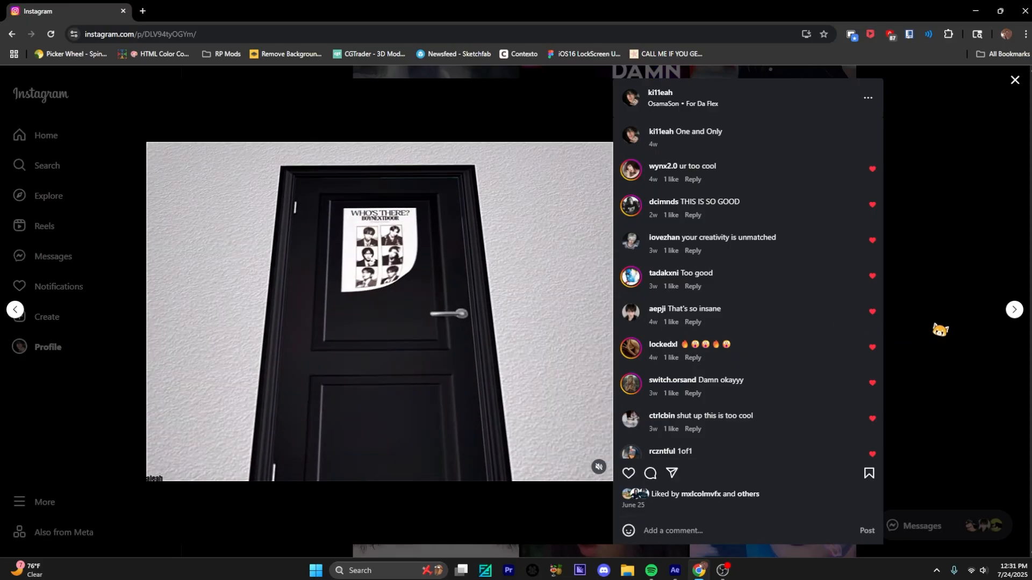
pyautogui.press('Right')
pyautogui.press('Right')
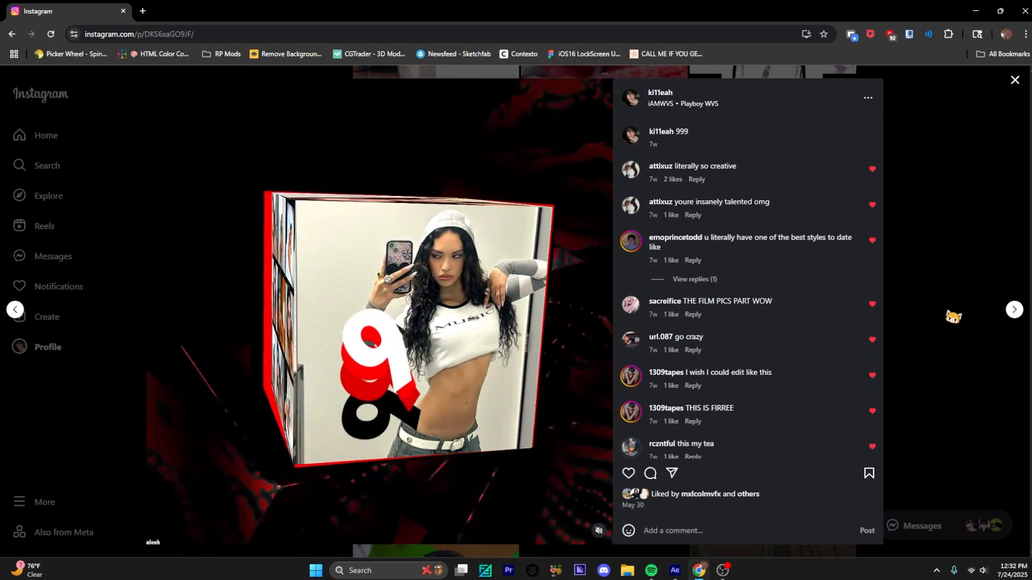
pyautogui.click(1023, 293)
pyautogui.scroll(4, 1023, 292)
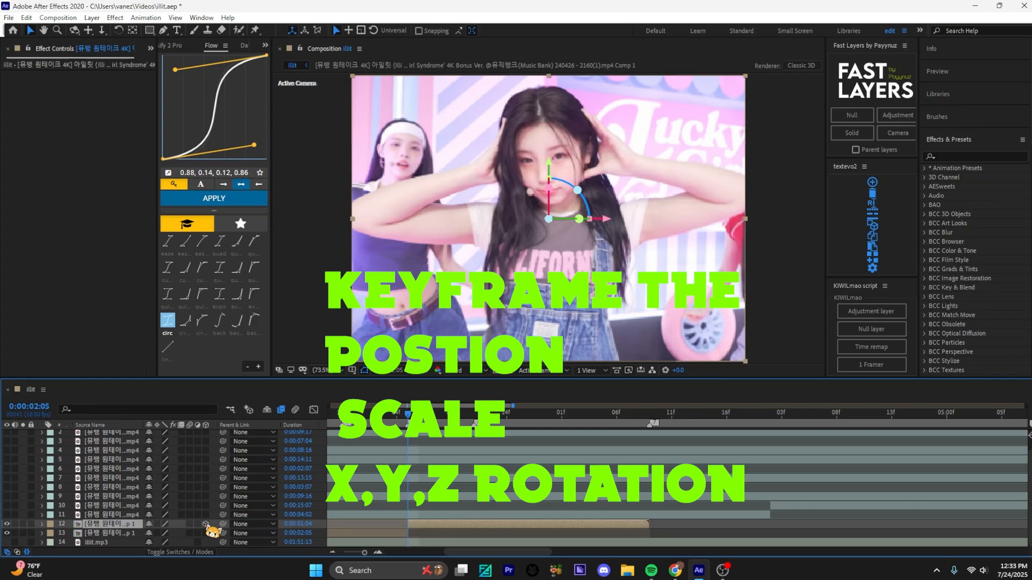
# - Keyframe the clip's position, scale and X, Y, Z rotation at its start, and set the scale to 15% at 0:00:03:08
pyautogui.press('p')
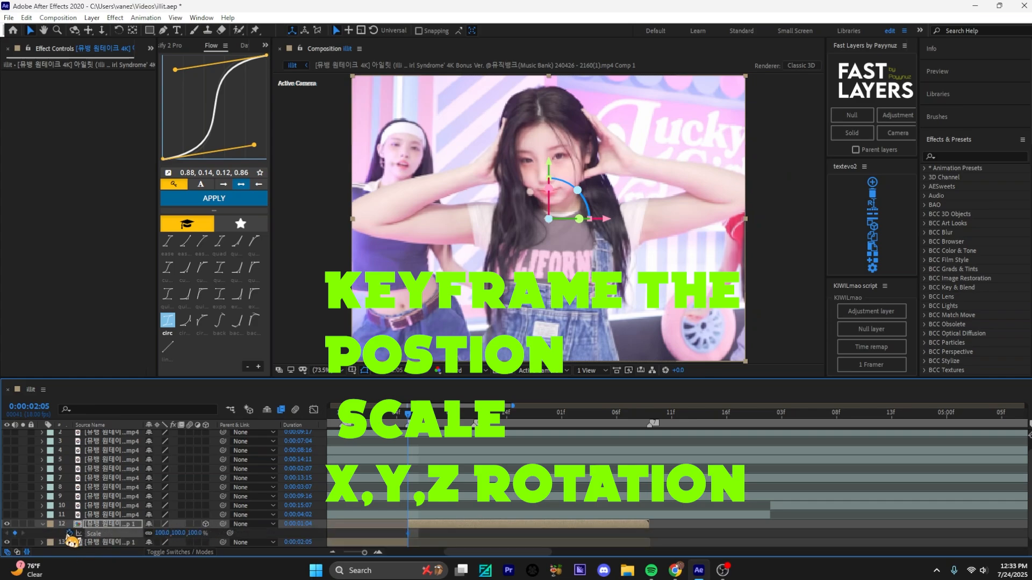
pyautogui.press('r')
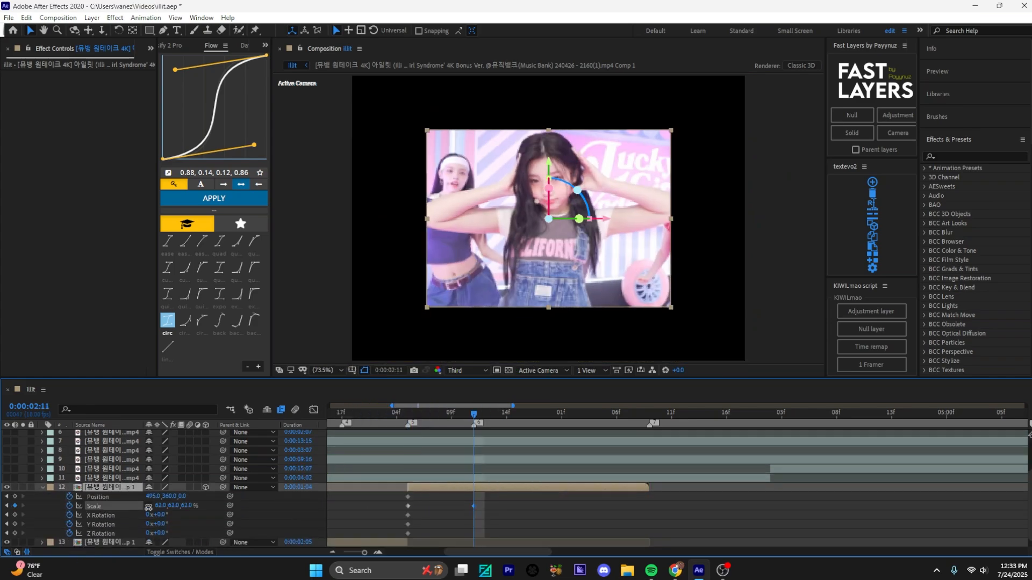
pyautogui.moveTo(148, 508); pyautogui.dragTo(159, 534)
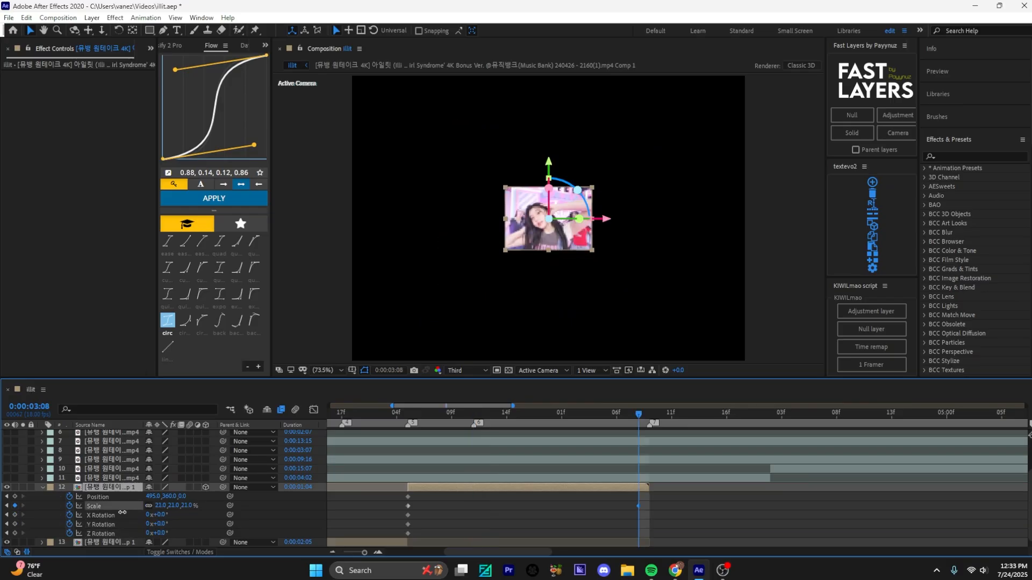
pyautogui.moveTo(123, 512); pyautogui.dragTo(120, 512)
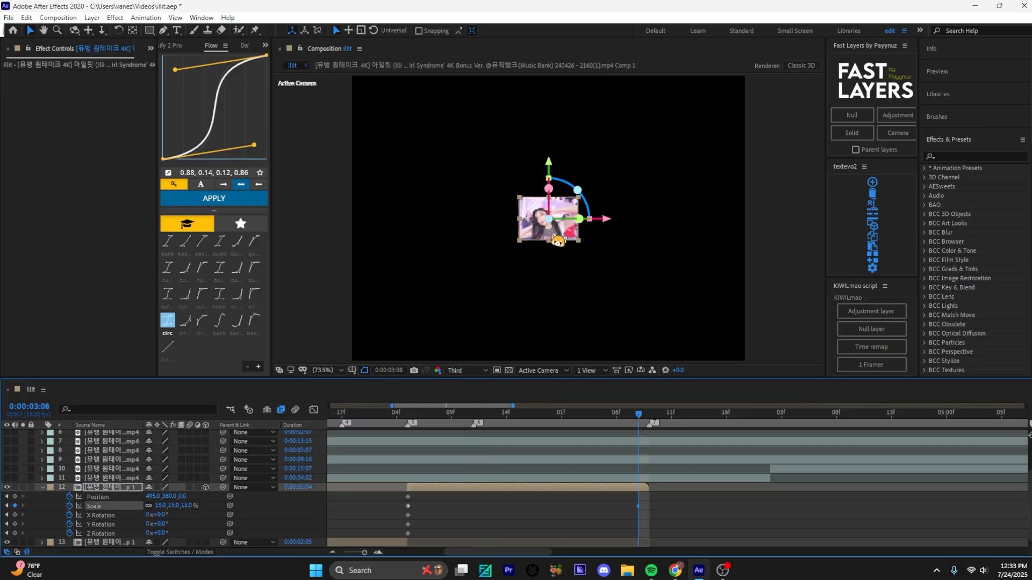
# - Move the shrunken clip out past the frame's upper-right corner at 0:00:03:08 and rotate it to X 97°, Y 66°, Z -44°
pyautogui.moveTo(557, 236); pyautogui.dragTo(687, 131)
pyautogui.moveTo(705, 127); pyautogui.dragTo(709, 124)
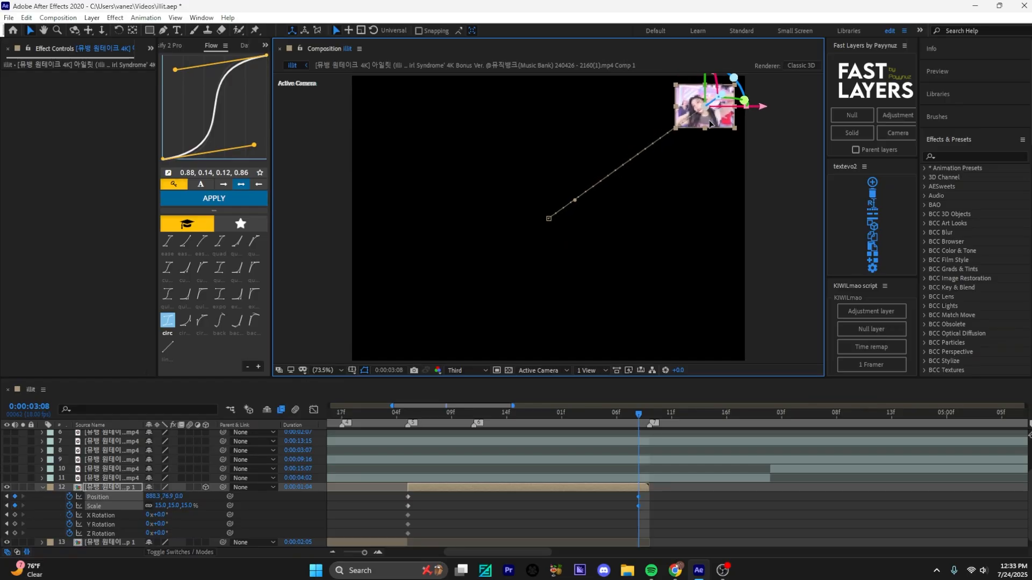
pyautogui.moveTo(157, 514)
pyautogui.mouseDown()
pyautogui.moveTo(220, 521)
pyautogui.moveTo(134, 529)
pyautogui.moveTo(164, 499)
pyautogui.mouseUp()
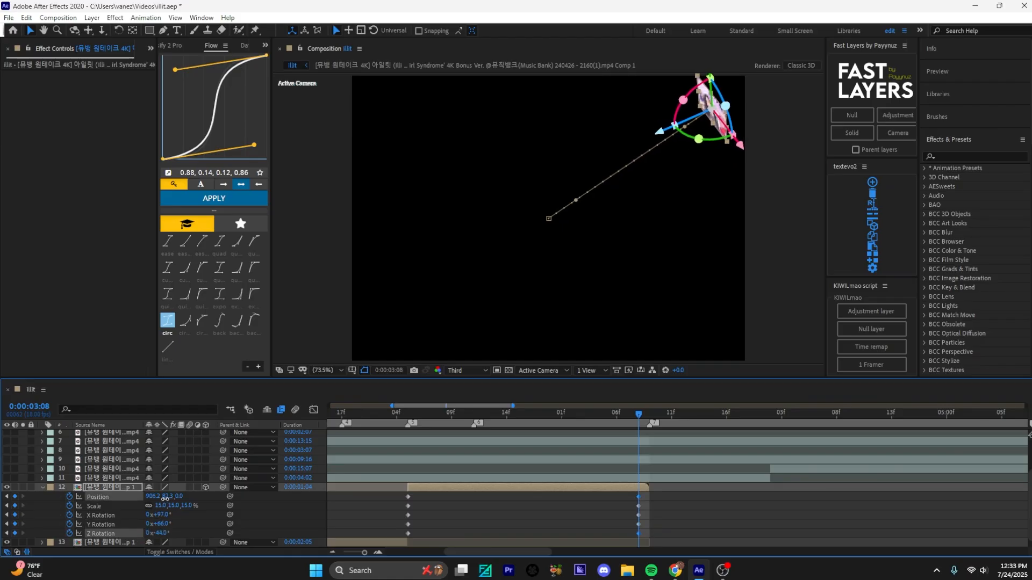
pyautogui.moveTo(711, 110); pyautogui.dragTo(756, 64)
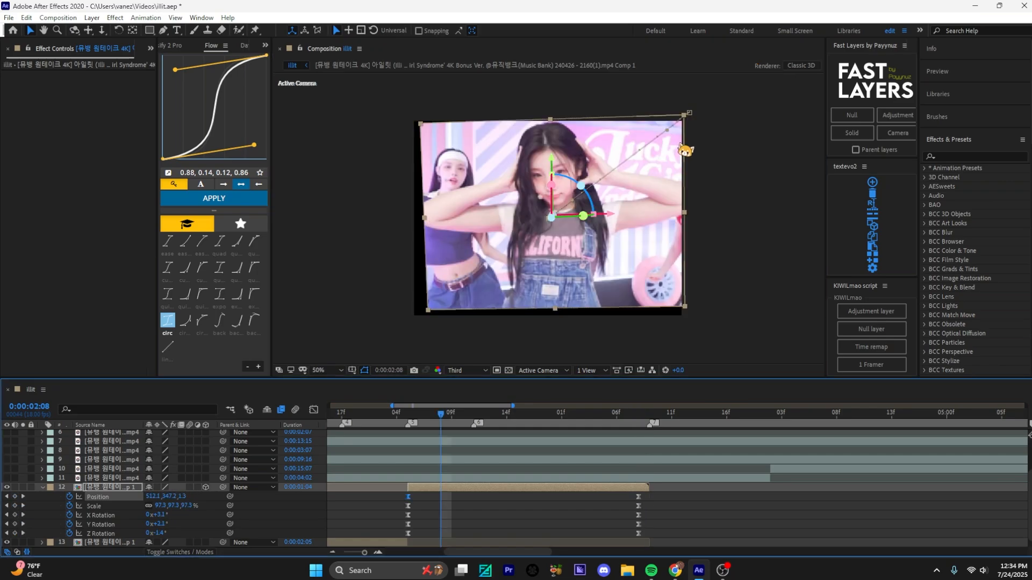
# - Adjust the clip's motion path in the composition view, fit the view, and step back to 0:00:02:02
pyautogui.scroll(2, 676, 146)
pyautogui.moveTo(682, 153); pyautogui.dragTo(376, 371)
pyautogui.moveTo(678, 110); pyautogui.dragTo(600, 88)
pyautogui.click(341, 369)
pyautogui.click(355, 194)
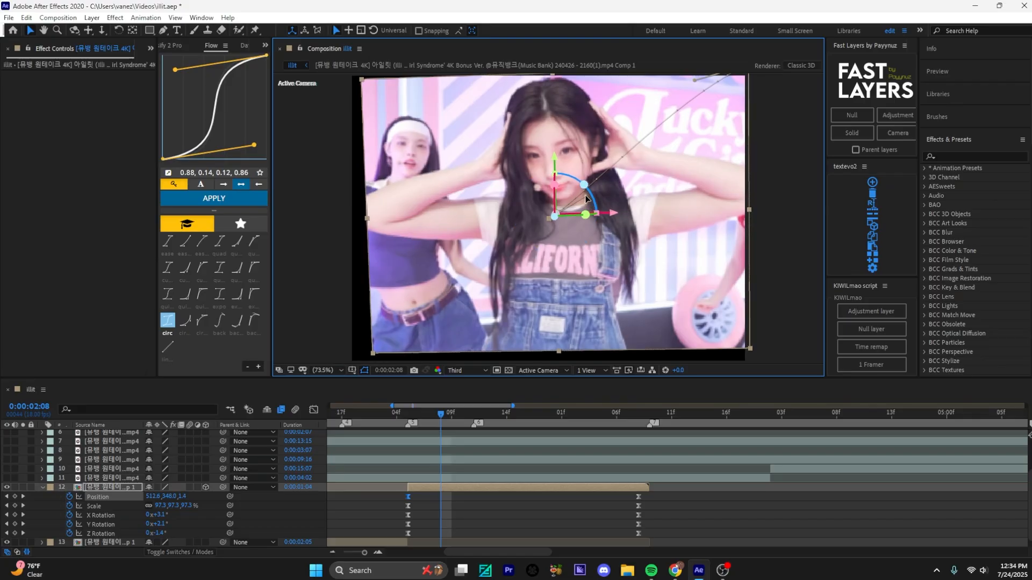
pyautogui.moveTo(588, 200); pyautogui.dragTo(618, 225)
pyautogui.press('pageup')
pyautogui.press('pageup')
pyautogui.press('pageup')
pyautogui.press('pageup')
pyautogui.press('pageup')
pyautogui.press('pageup')
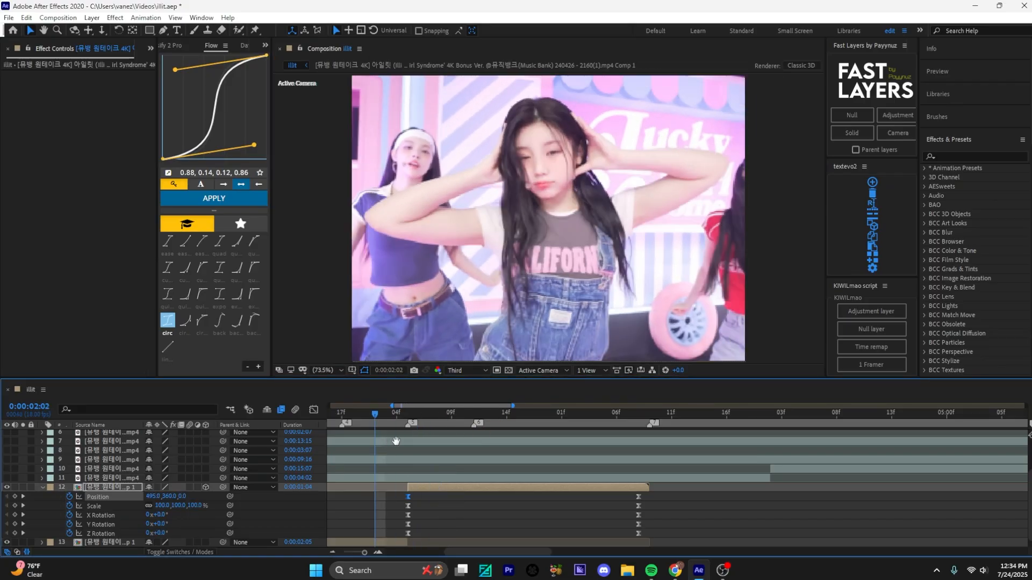
# - Pull the motion path's handle at 0:00:02:11 to curve the fly-away, and preview it from 0:00:02:02
pyautogui.click(471, 433)
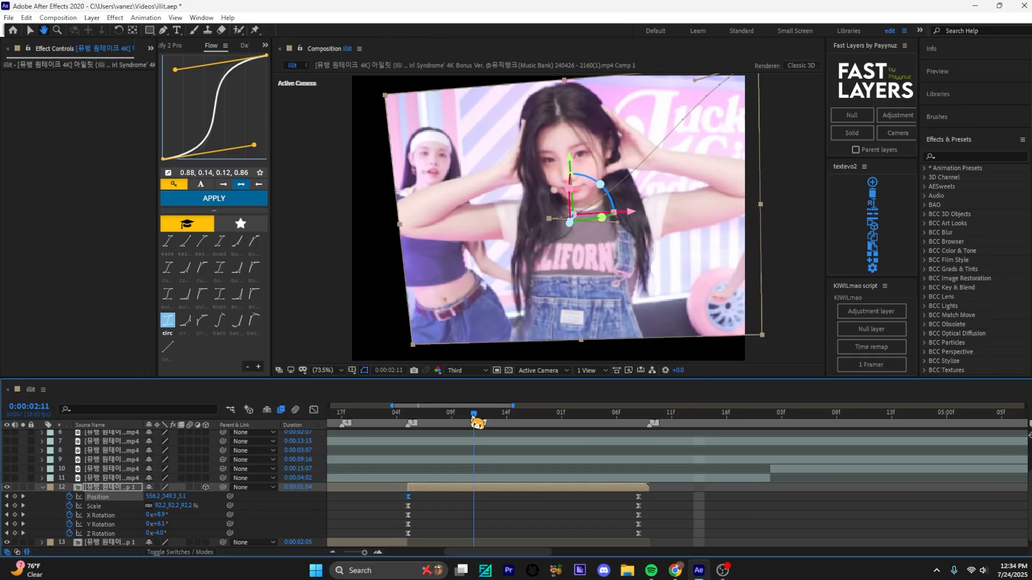
pyautogui.click(696, 117)
pyautogui.moveTo(697, 114); pyautogui.dragTo(639, 74)
pyautogui.click(375, 420)
pyautogui.press('space')
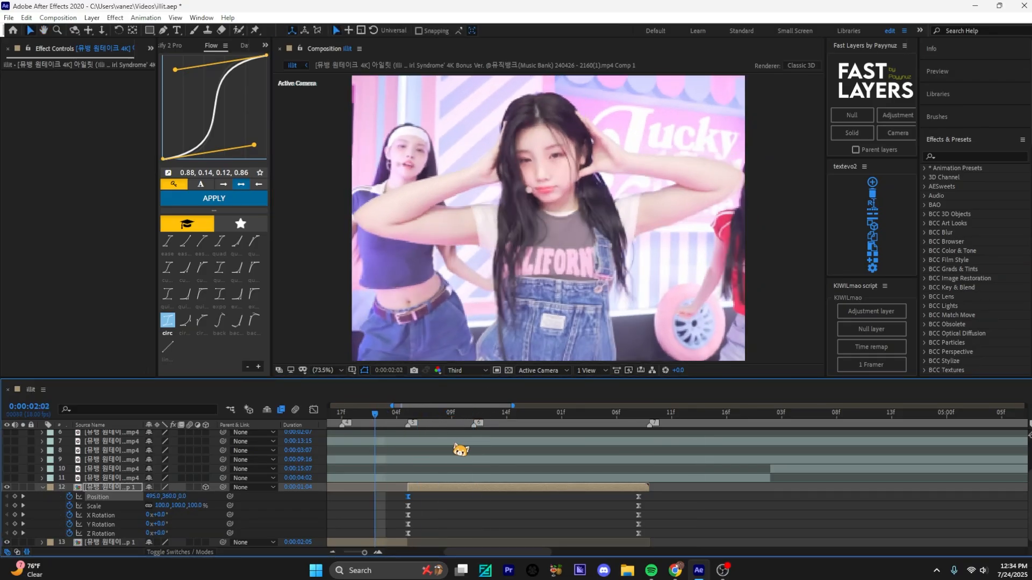
# - Bend the motion path further at about 0:00:02:12 by pulling its handle upward, and preview the curved move
pyautogui.press('space')
pyautogui.moveTo(442, 419); pyautogui.dragTo(484, 422)
pyautogui.scroll(2, 722, 221)
pyautogui.moveTo(733, 227); pyautogui.dragTo(619, 78)
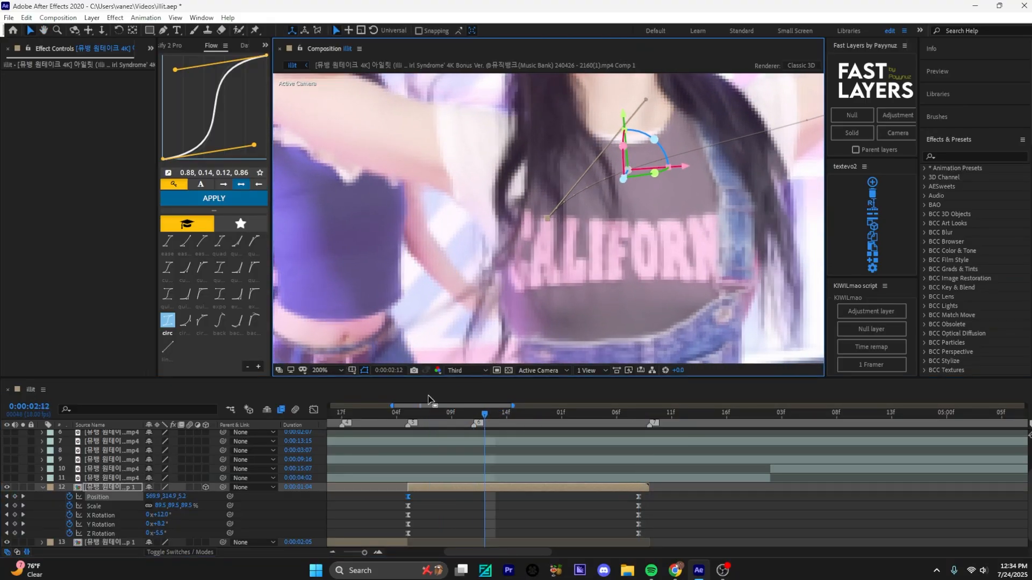
pyautogui.click(317, 371)
pyautogui.click(350, 180)
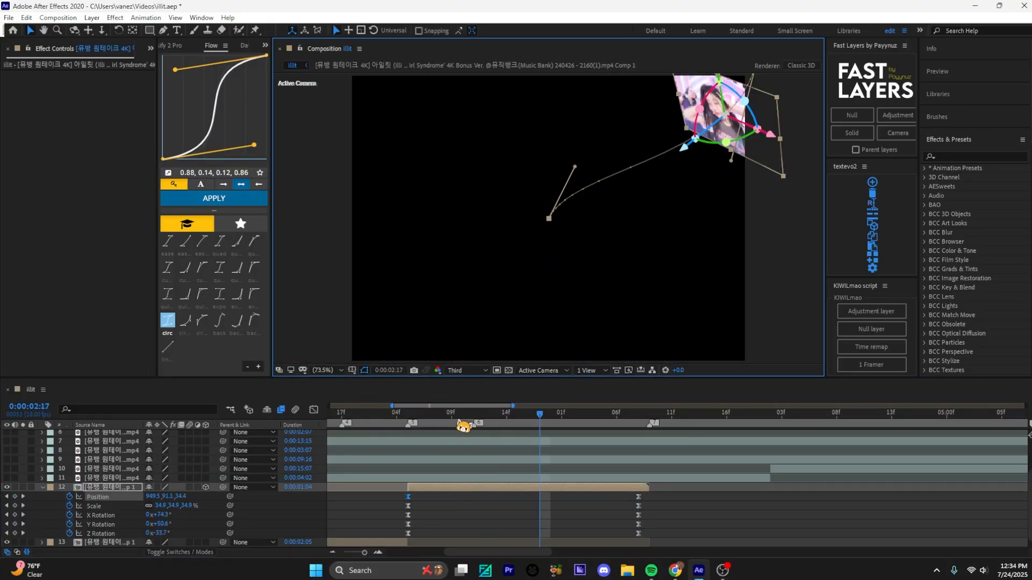
pyautogui.press('space')
# - Collapse the animated clip layer's keyframes and pre-compose the layer
pyautogui.press('u')
pyautogui.rightClick(481, 519)
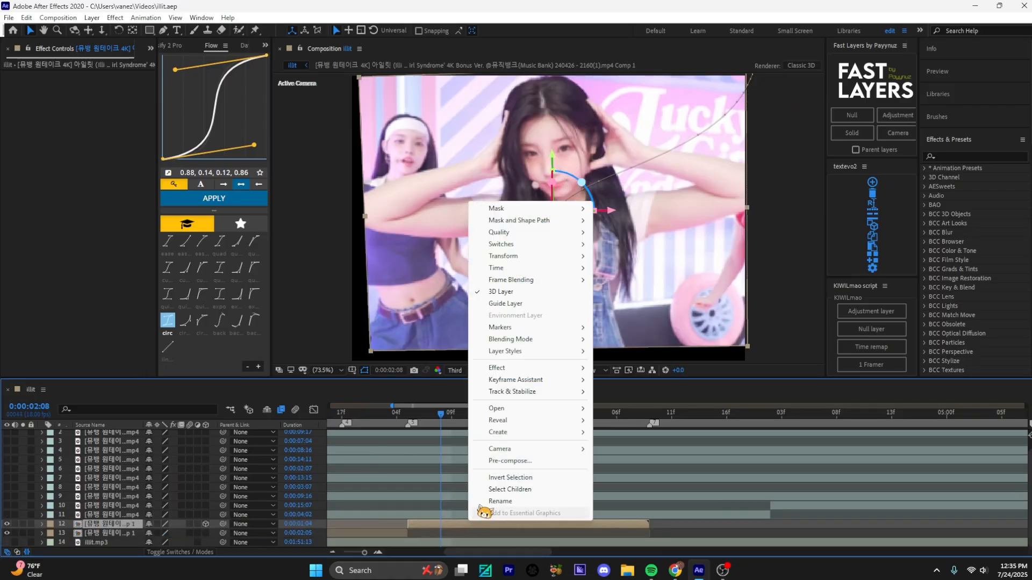
pyautogui.click(510, 461)
pyautogui.click(144, 166)
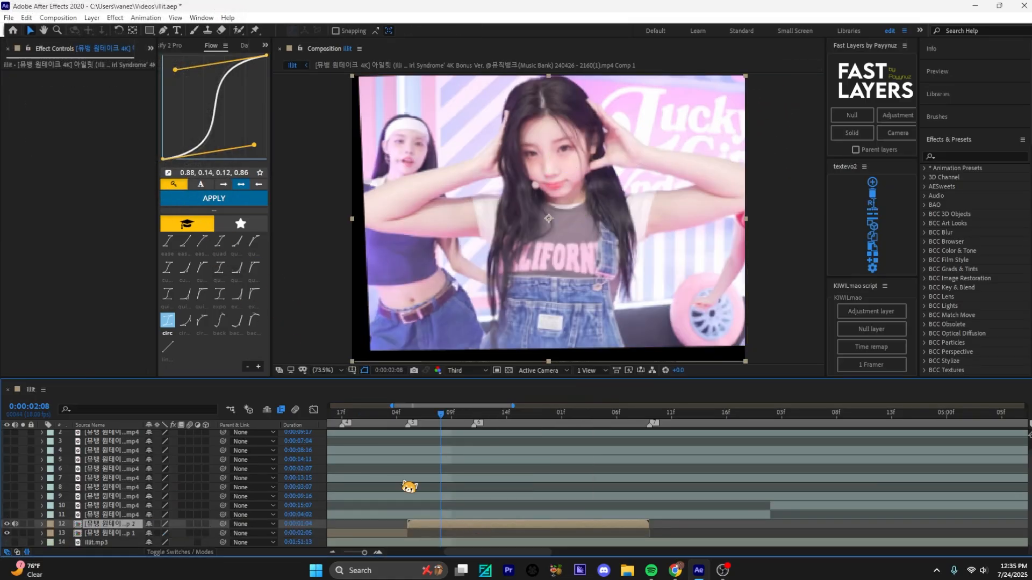
pyautogui.hotkey('ctrl', 'space')
pyautogui.write('cc')
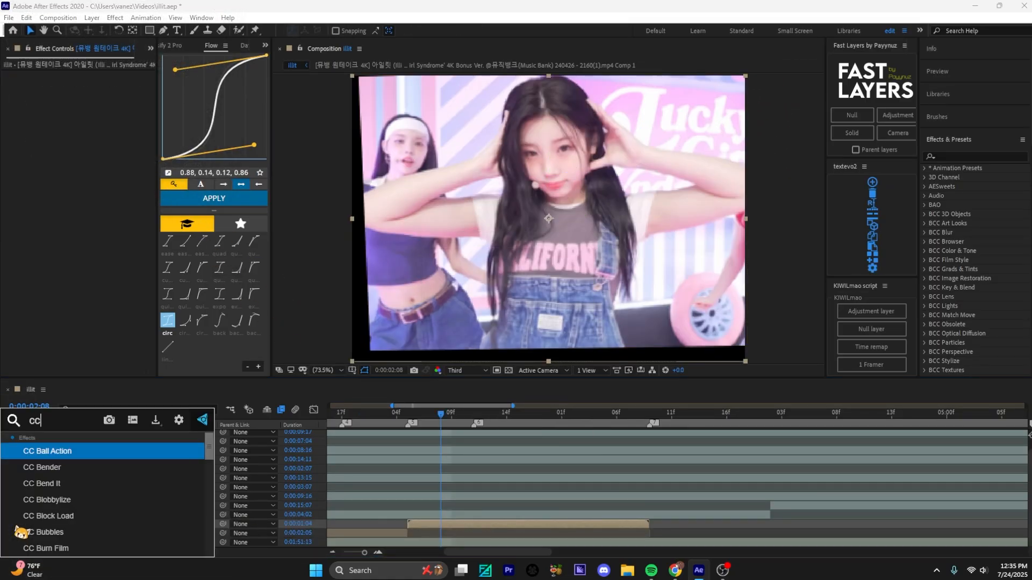
pyautogui.write(' cy')
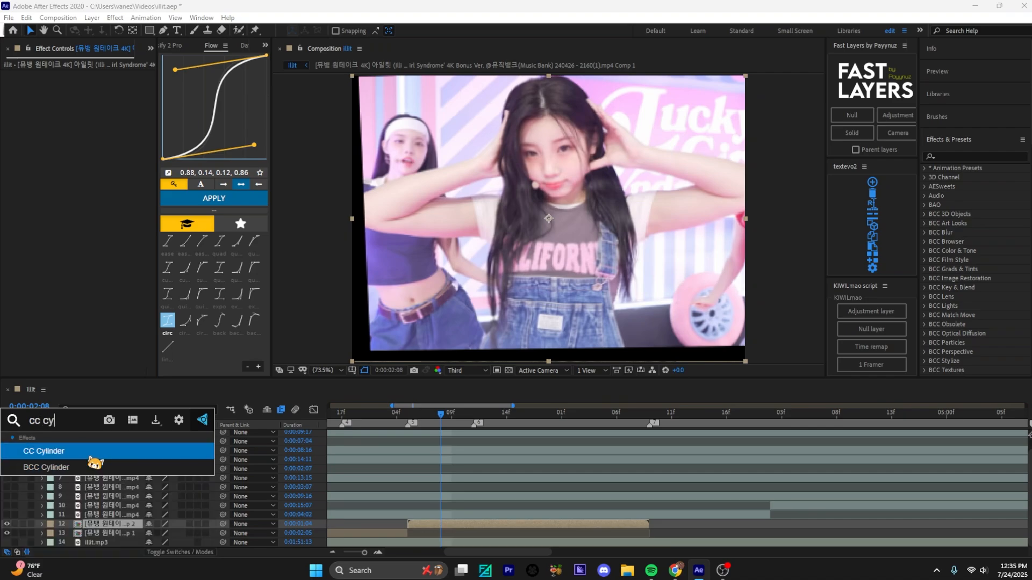
pyautogui.press('Escape')
# - Find the BCC Cylinder effect and apply it to the pre-composed clip
pyautogui.hotkey('ctrl', 'space')
pyautogui.write('bcc c')
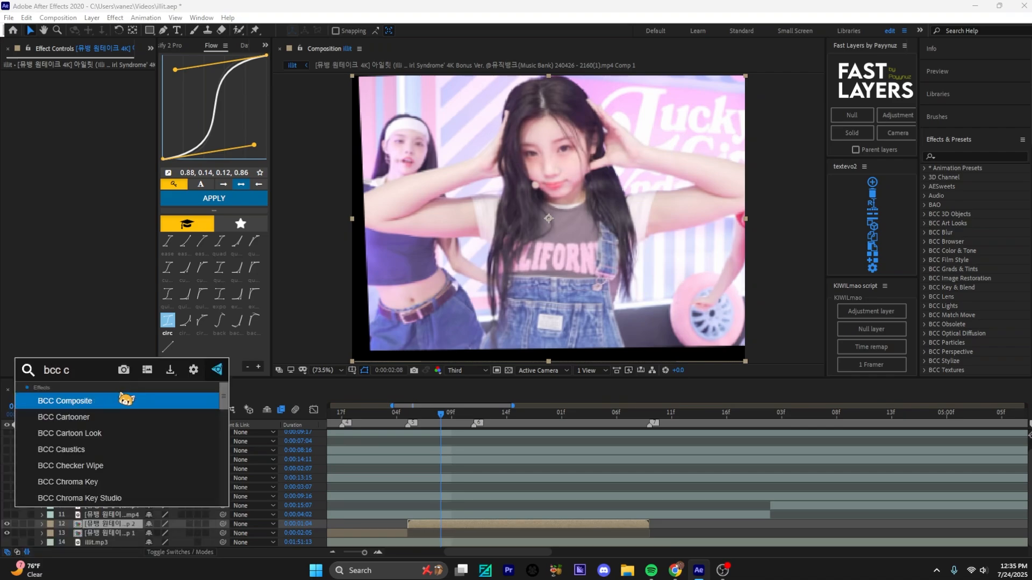
pyautogui.write('yl')
pyautogui.click(119, 400)
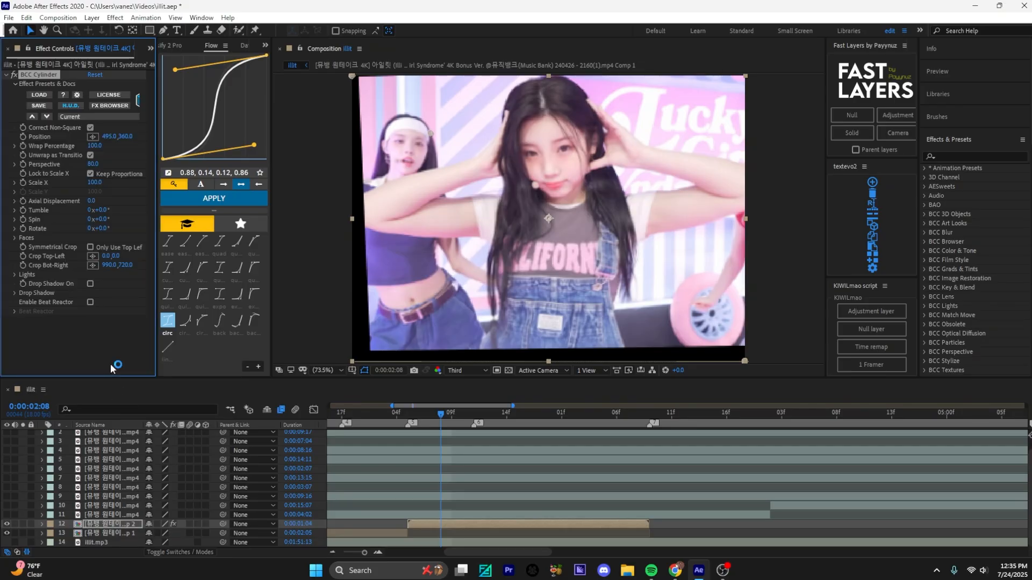
# - Keyframe the Cylinder's Wrap Percentage at 100 plus Tumble, Spin and Rotate on 0:00:02:11, and reveal them in the timeline
pyautogui.moveTo(453, 423); pyautogui.dragTo(473, 427)
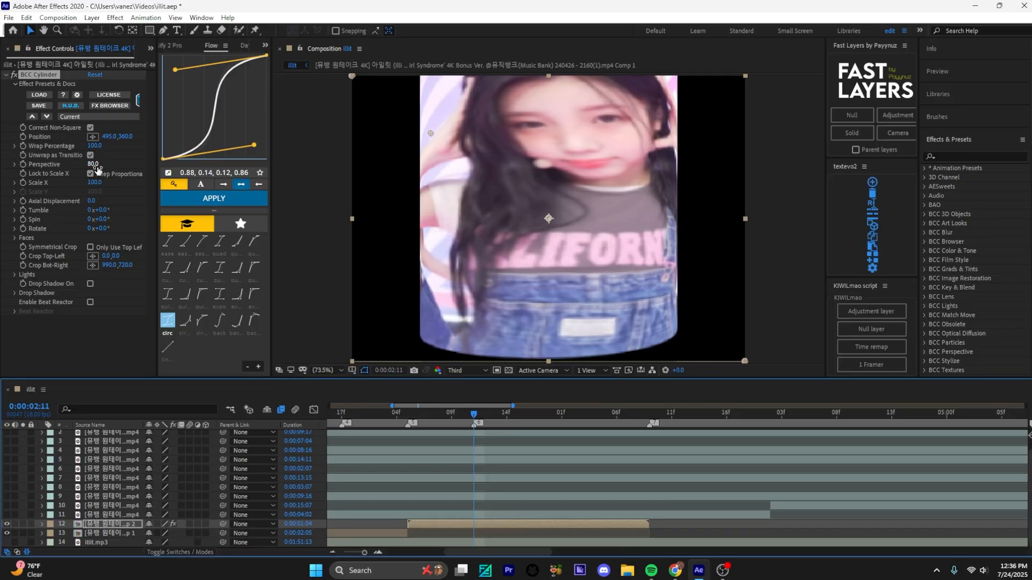
pyautogui.moveTo(92, 146); pyautogui.dragTo(119, 152)
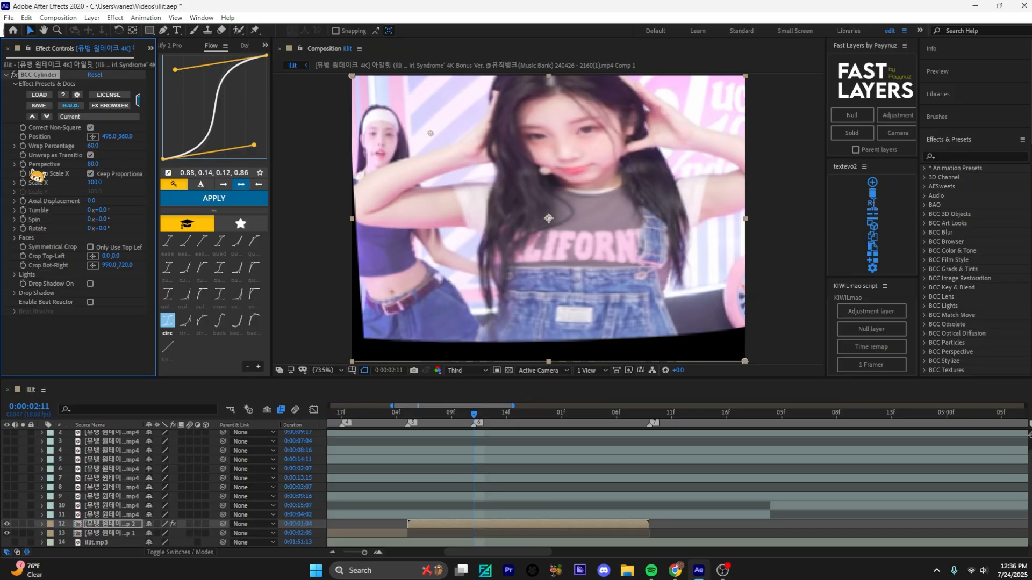
pyautogui.rightClick(58, 153)
pyautogui.click(62, 235)
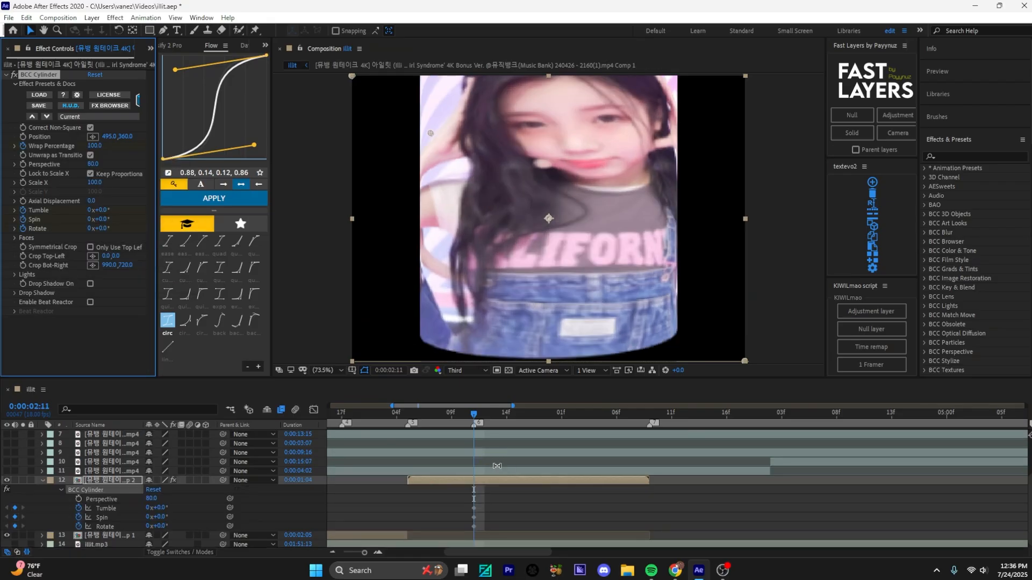
# - Set Wrap Percentage to 0 at 0:00:02:05 and move its 100 keyframe to 0:00:03:08
pyautogui.click(474, 482)
pyautogui.click(409, 415)
pyautogui.moveTo(152, 498); pyautogui.dragTo(81, 505)
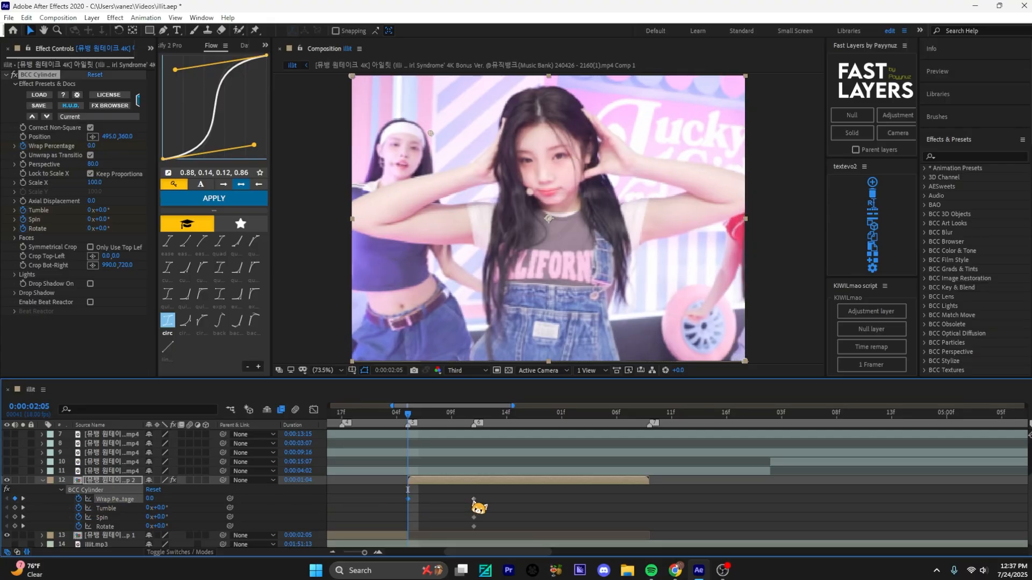
pyautogui.moveTo(506, 498); pyautogui.dragTo(638, 500)
pyautogui.press('k')
pyautogui.press('k')
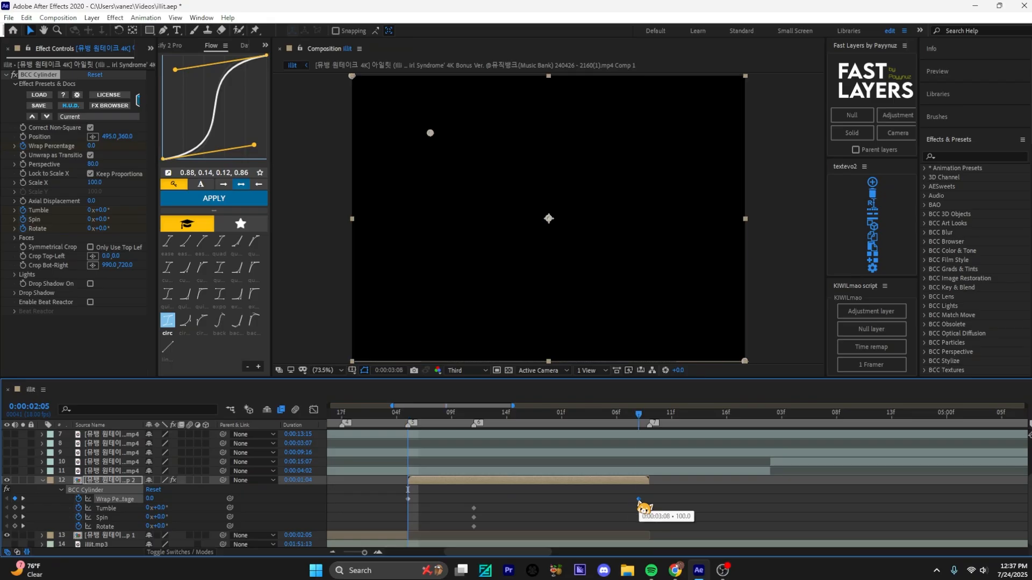
# - Delete the Tumble, Spin and Rotate keyframes at 0:00:02:11 and keyframe those three properties at 0:00:02:05 instead
pyautogui.moveTo(438, 505); pyautogui.dragTo(486, 529)
pyautogui.press('Delete')
pyautogui.press('j')
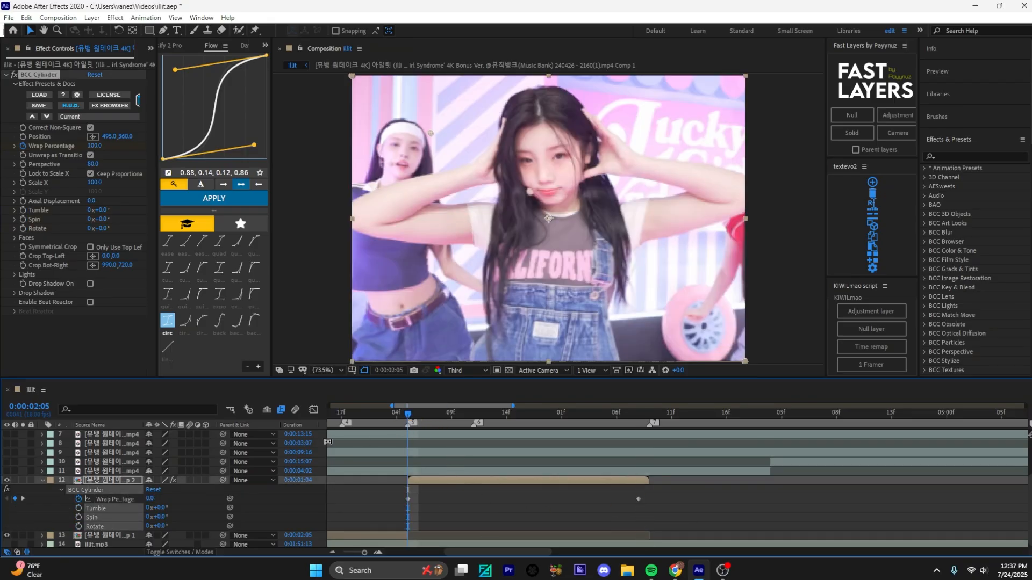
pyautogui.moveTo(77, 509); pyautogui.dragTo(79, 527)
# - Keyframe the Cylinder at 0:00:02:11 with Tumble -24°, Spin -21° and Rotate 20°
pyautogui.moveTo(457, 414); pyautogui.dragTo(476, 416)
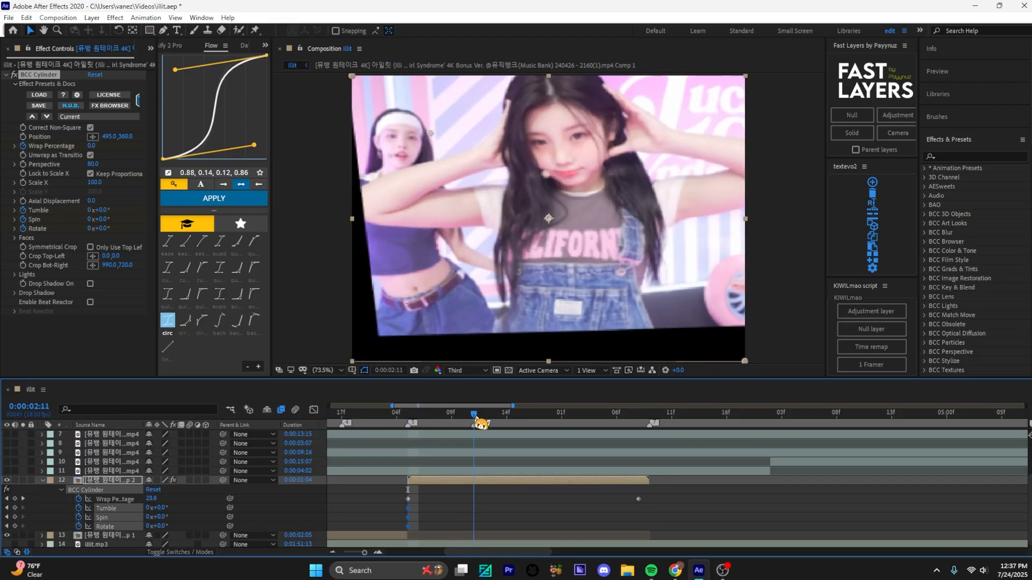
pyautogui.click(474, 497)
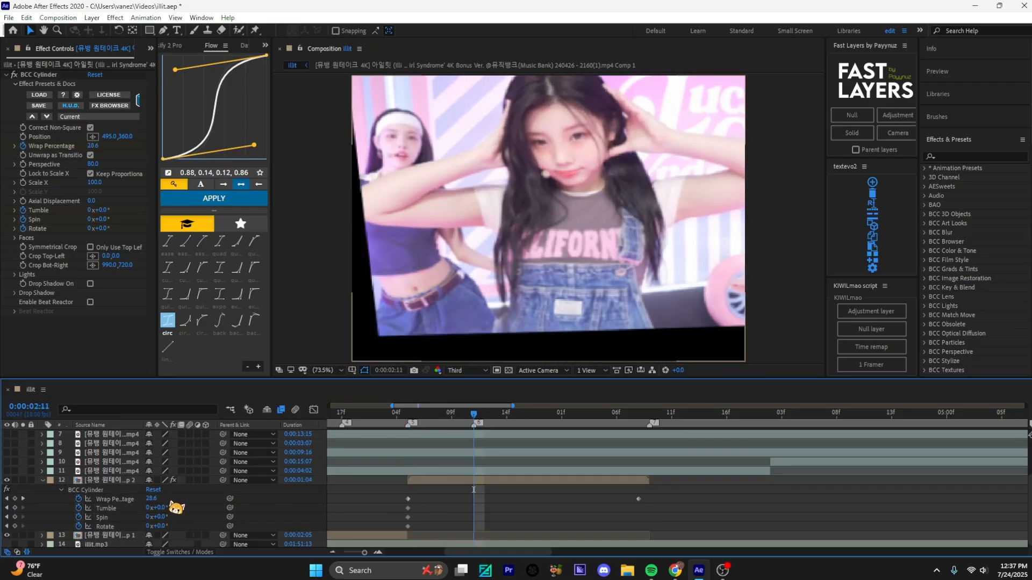
pyautogui.moveTo(152, 498)
pyautogui.mouseDown()
pyautogui.moveTo(164, 499)
pyautogui.moveTo(140, 500)
pyautogui.moveTo(167, 511)
pyautogui.moveTo(151, 517)
pyautogui.moveTo(175, 526)
pyautogui.moveTo(156, 501)
pyautogui.moveTo(172, 501)
pyautogui.moveTo(146, 500)
pyautogui.moveTo(151, 507)
pyautogui.mouseUp()
pyautogui.hotkey('ctrl', 'z')
# - Set the Cylinder's Spin to -118° at 0:00:03:02 and preview the animation from before the clip's start
pyautogui.moveTo(473, 415); pyautogui.dragTo(572, 464)
pyautogui.click(460, 504)
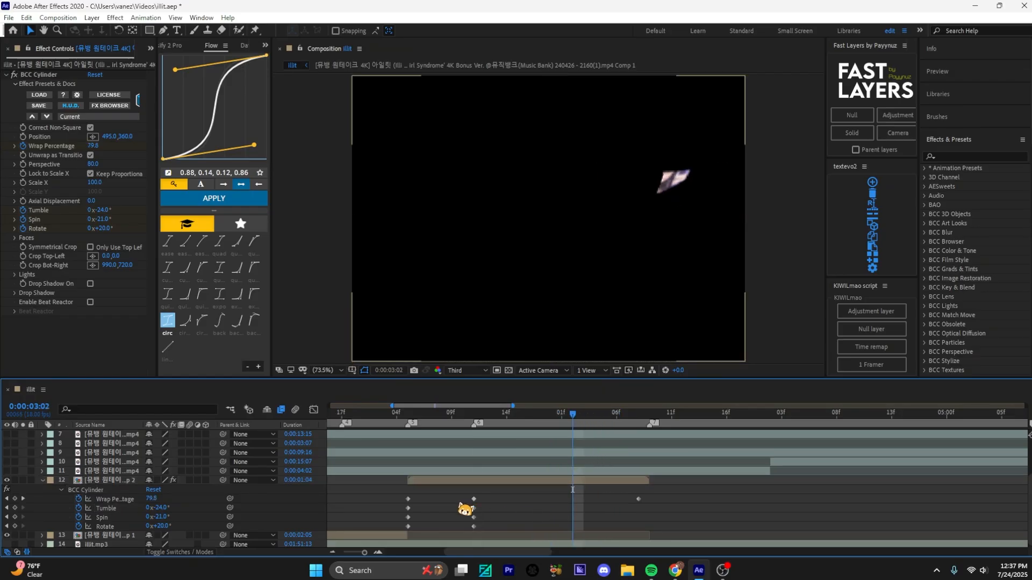
pyautogui.moveTo(165, 518); pyautogui.dragTo(116, 519)
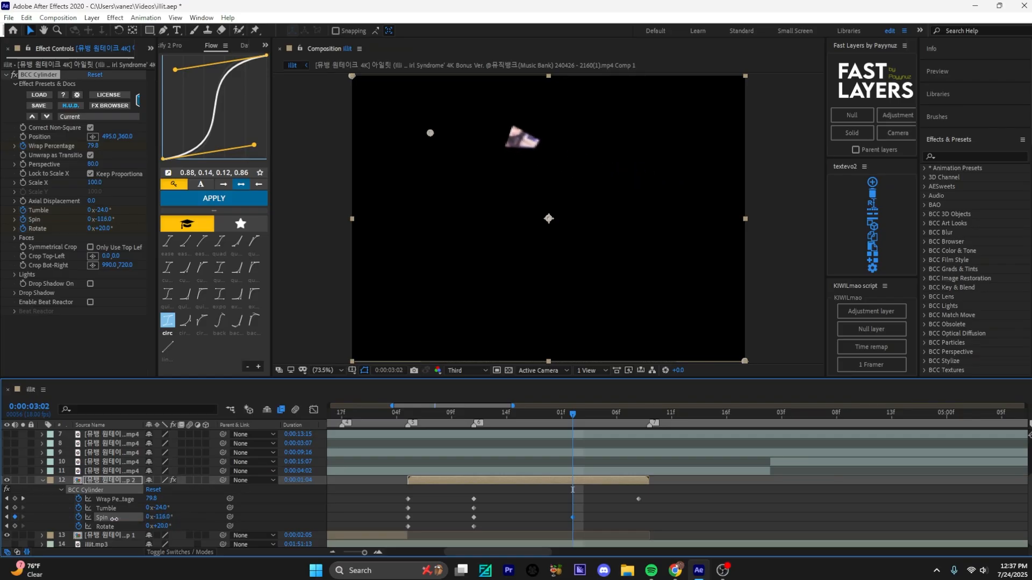
pyautogui.press('space')
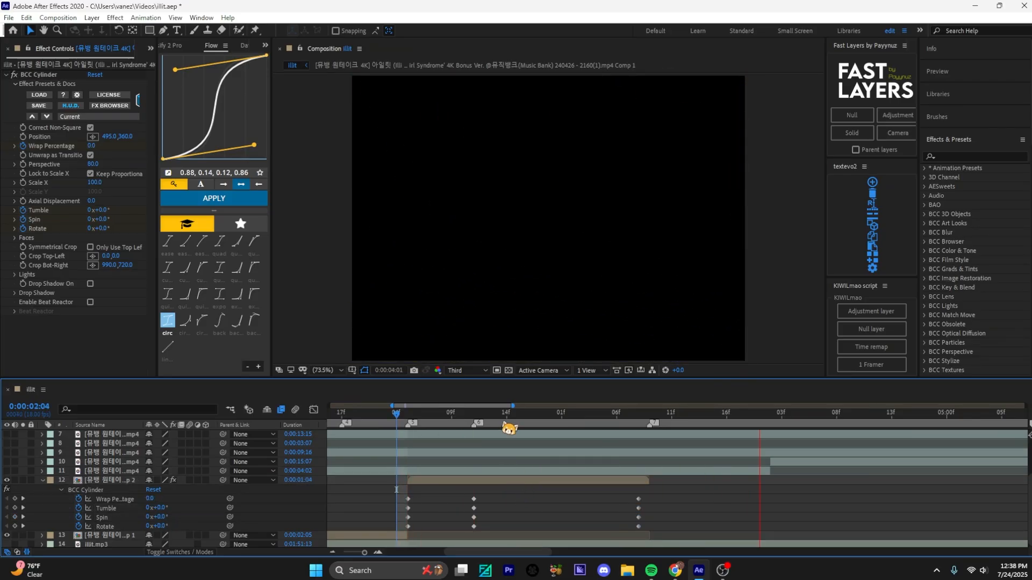
pyautogui.moveTo(396, 490); pyautogui.dragTo(363, 489)
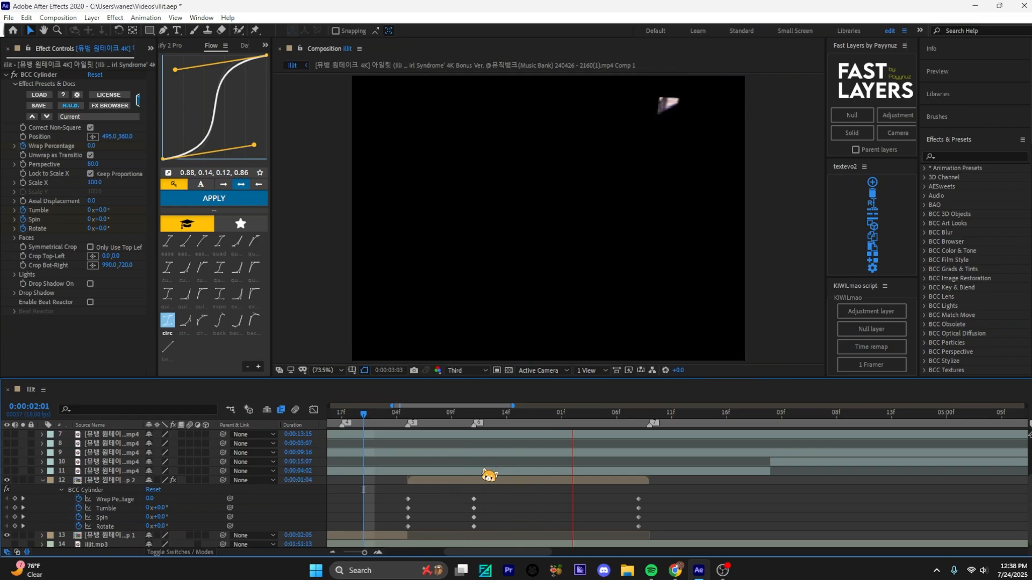
# - Select all of the Cylinder keyframes and apply Easy Ease to them
pyautogui.moveTo(388, 494); pyautogui.dragTo(647, 527)
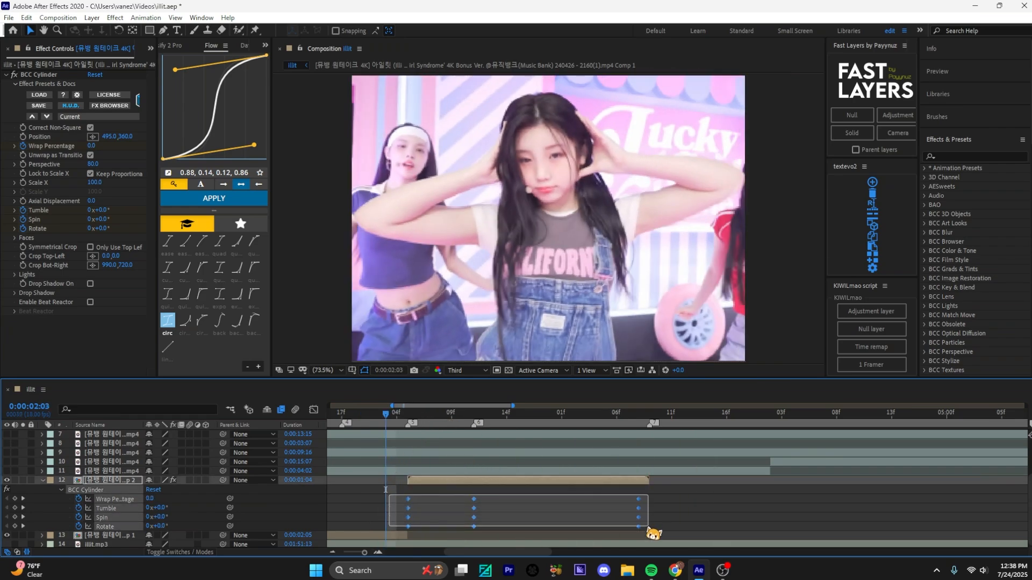
pyautogui.rightClick(648, 527)
pyautogui.moveTo(667, 482)
pyautogui.click(818, 444)
# - Apply the 0.42, 0.00, 1.00, 1.00 curve to the first two keyframe columns and 0.00, 0.00, 0.58, 1.00 to the last two
pyautogui.click(185, 241)
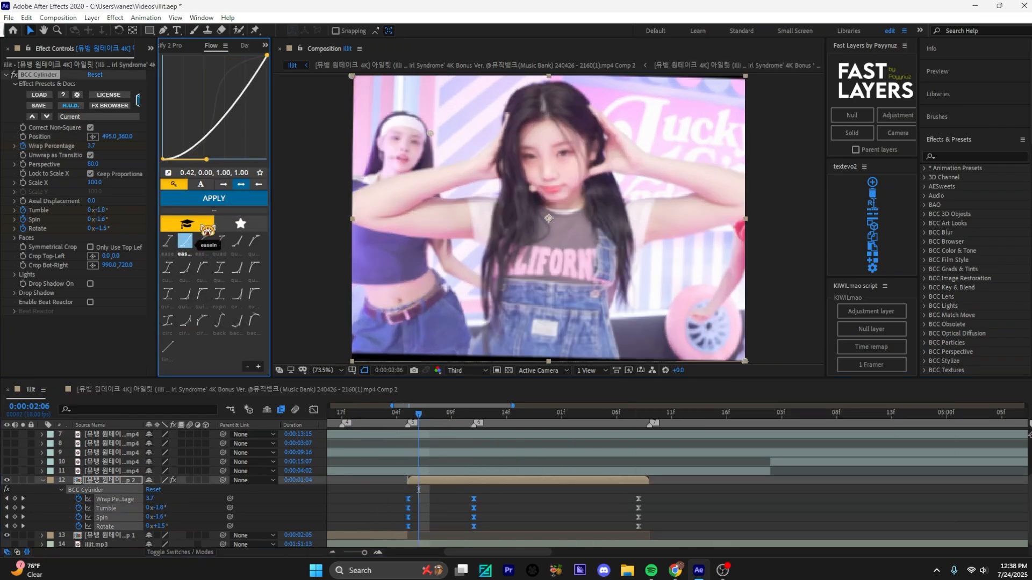
pyautogui.click(214, 199)
pyautogui.moveTo(457, 492); pyautogui.dragTo(675, 530)
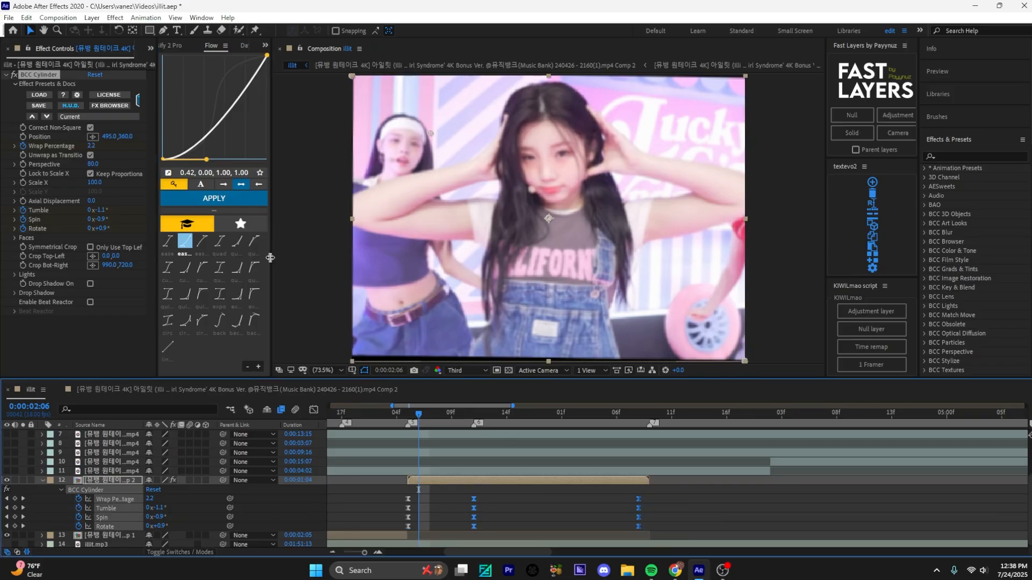
pyautogui.click(202, 242)
pyautogui.click(213, 199)
pyautogui.moveTo(418, 415); pyautogui.dragTo(385, 416)
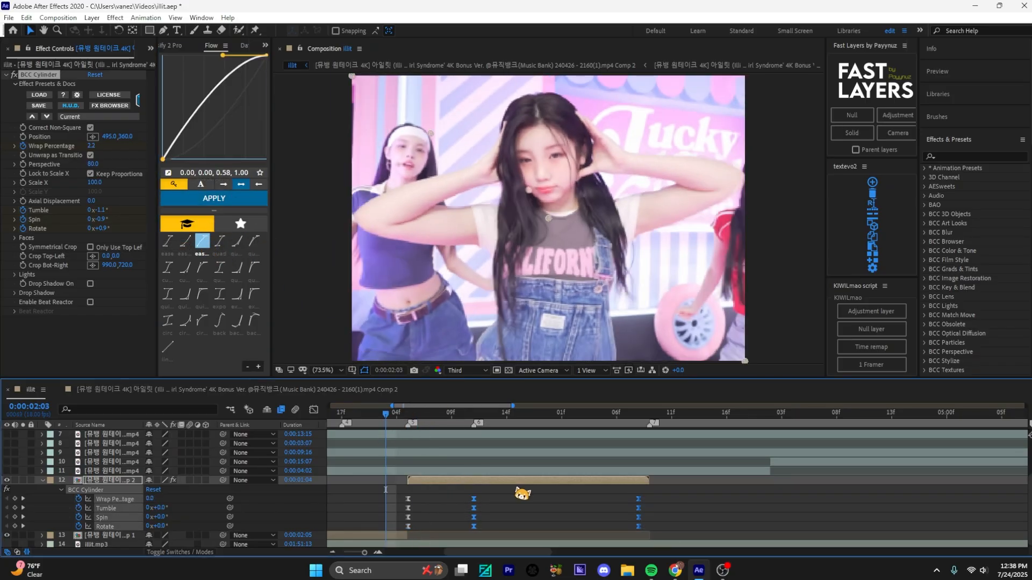
# - Apply BCC+Night Vision to the adjustment layer at 0:00:02:05 and set its tint color to black (000000)
pyautogui.moveTo(385, 490); pyautogui.dragTo(418, 490)
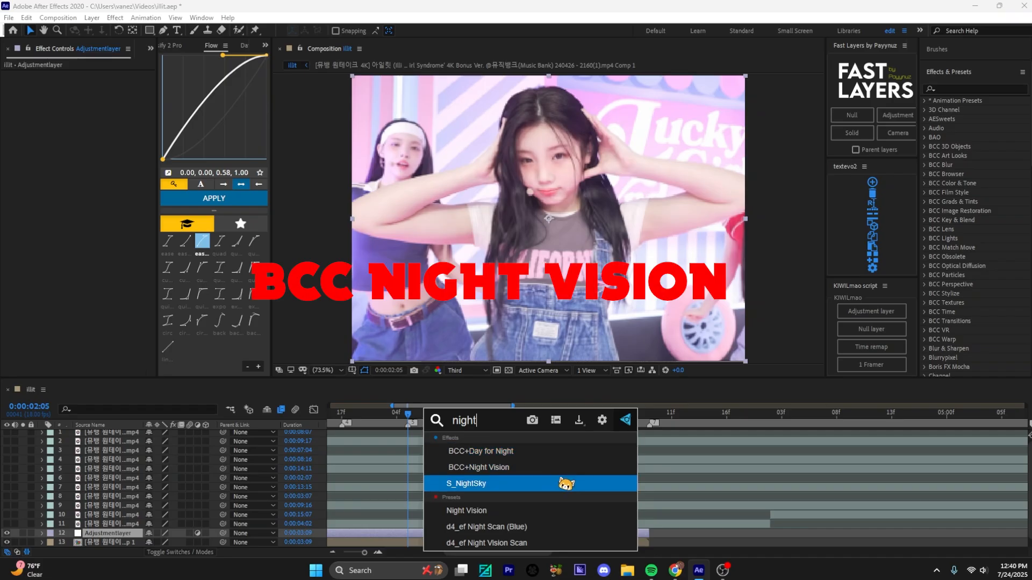
pyautogui.click(566, 471)
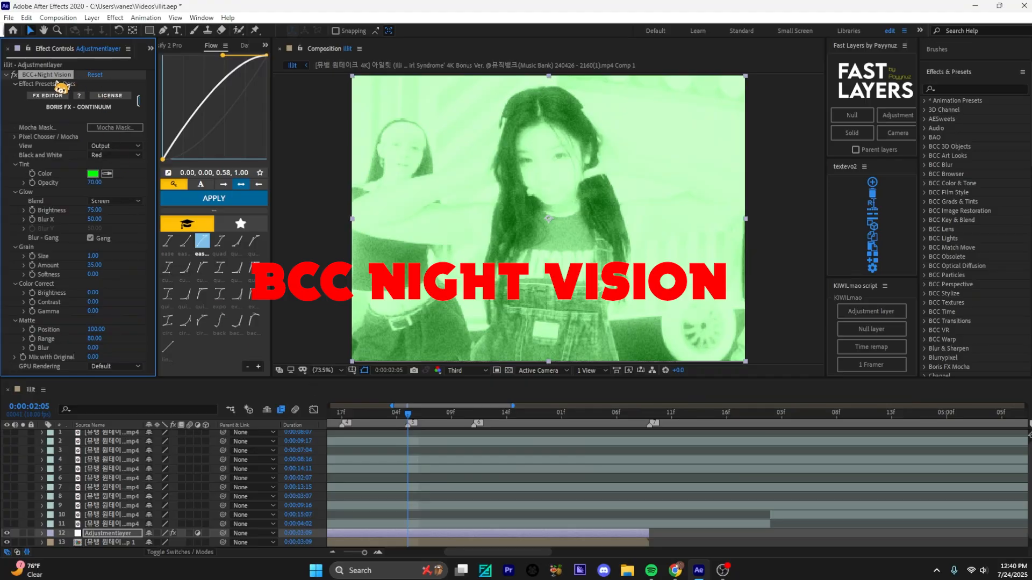
pyautogui.click(93, 173)
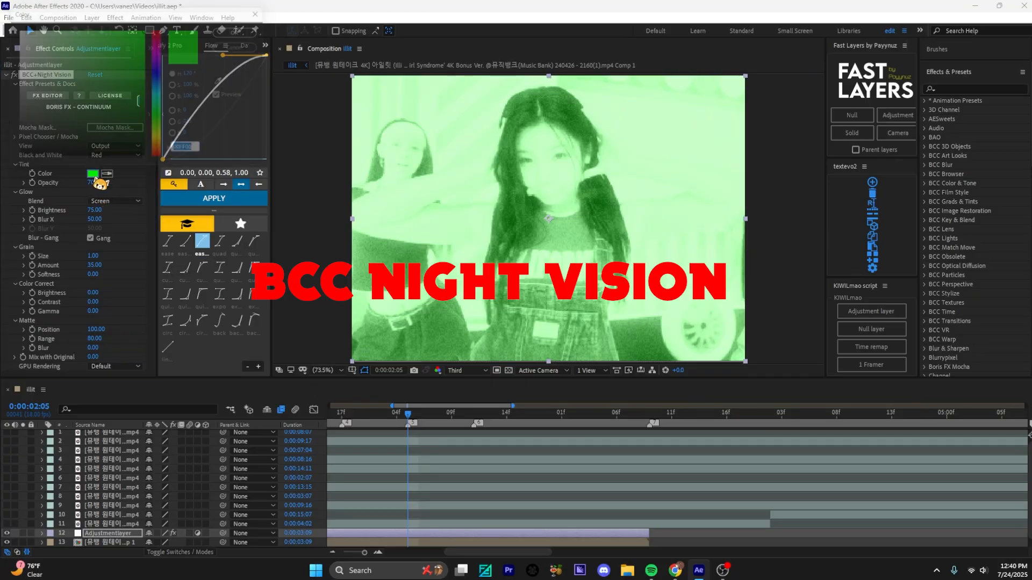
pyautogui.moveTo(70, 126)
pyautogui.mouseDown()
pyautogui.moveTo(25, 161)
pyautogui.moveTo(10, 25)
pyautogui.moveTo(13, 185)
pyautogui.mouseUp()
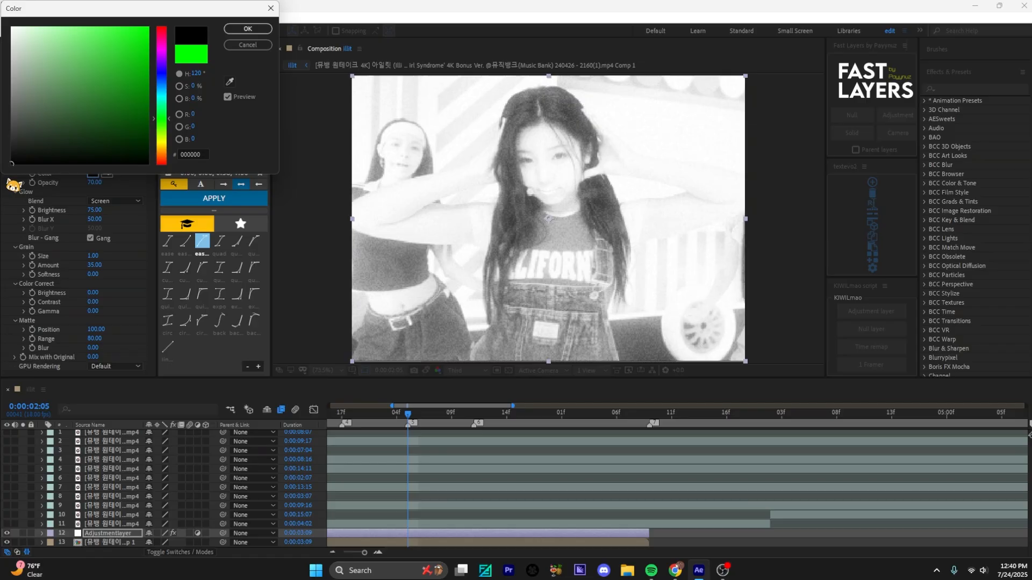
pyautogui.click(248, 29)
# - Set the Night Vision glow's brightness to 0 and try Add and another blend mode for the glow
pyautogui.moveTo(94, 210); pyautogui.dragTo(50, 221)
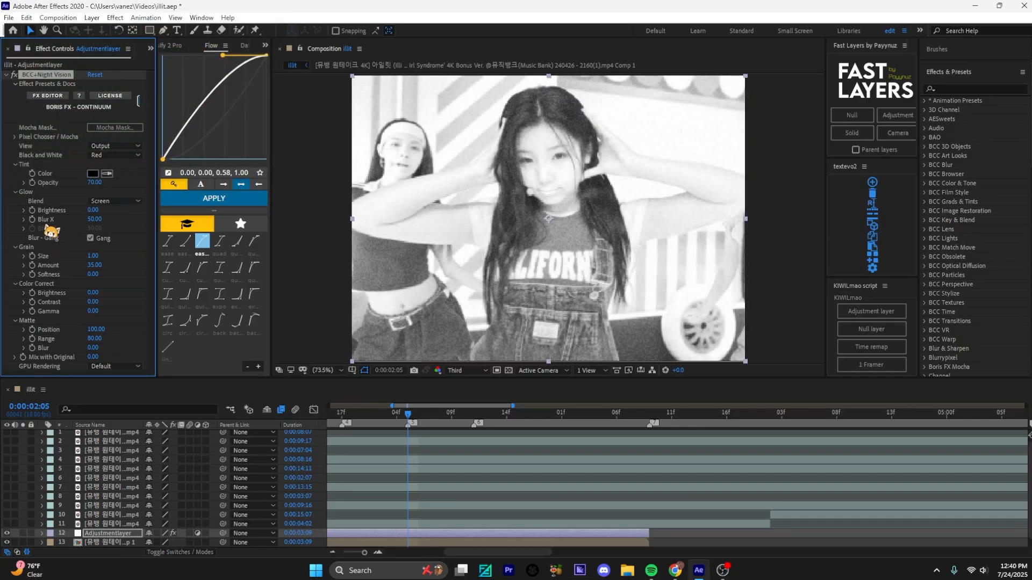
pyautogui.click(115, 200)
pyautogui.click(122, 210)
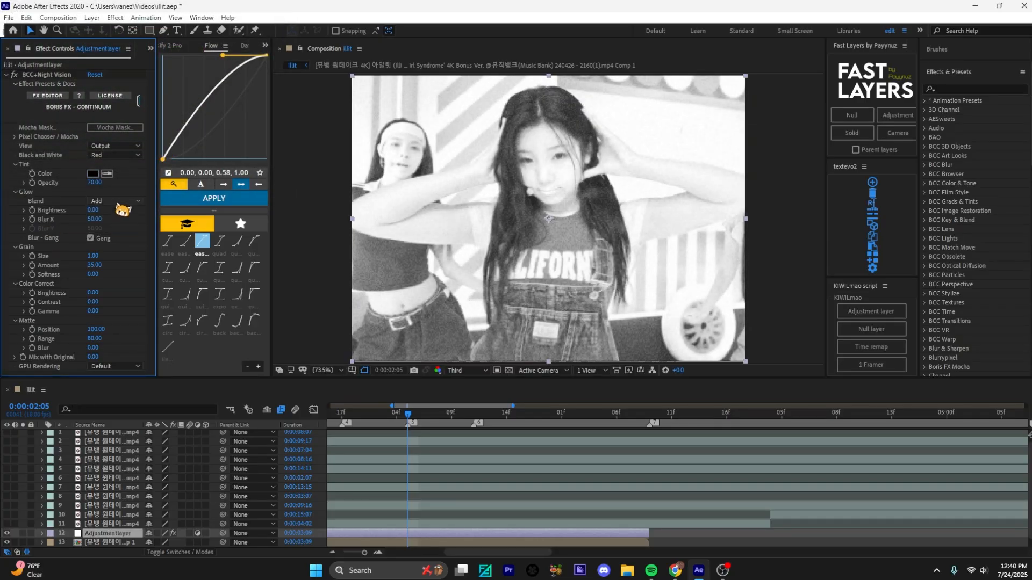
pyautogui.click(116, 201)
pyautogui.click(116, 219)
pyautogui.moveTo(94, 211)
pyautogui.mouseDown()
pyautogui.moveTo(122, 210)
pyautogui.moveTo(91, 210)
pyautogui.mouseUp()
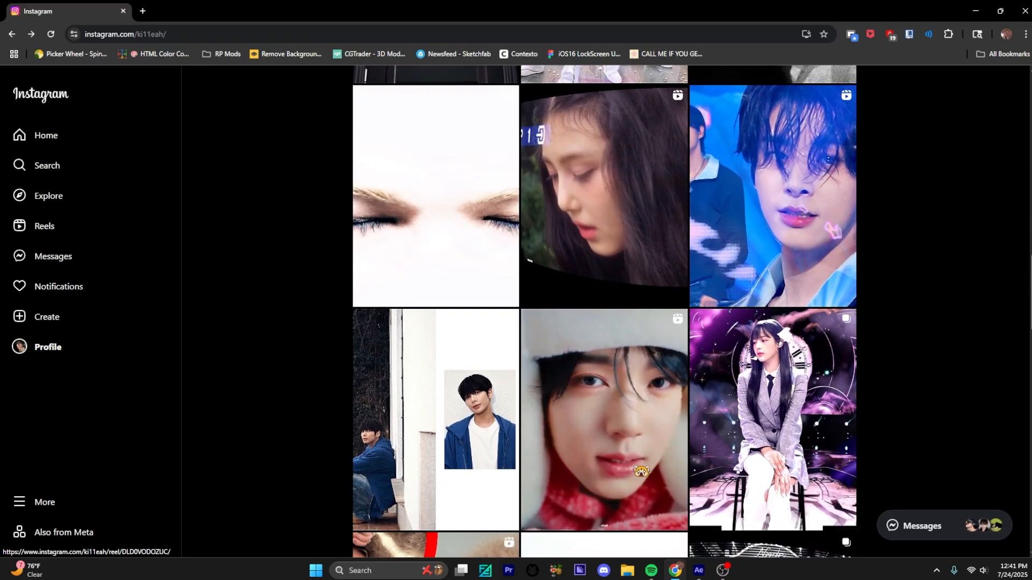
# - Look through the edit thumbnails on the open Instagram profile and return to After Effects
pyautogui.scroll(-2, 605, 311)
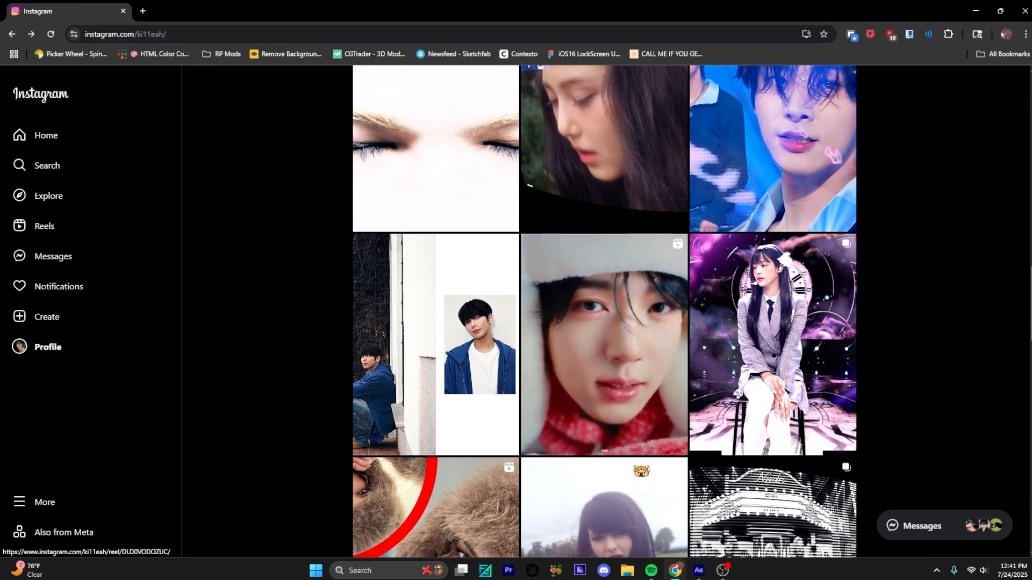
pyautogui.scroll(-7, 604, 312)
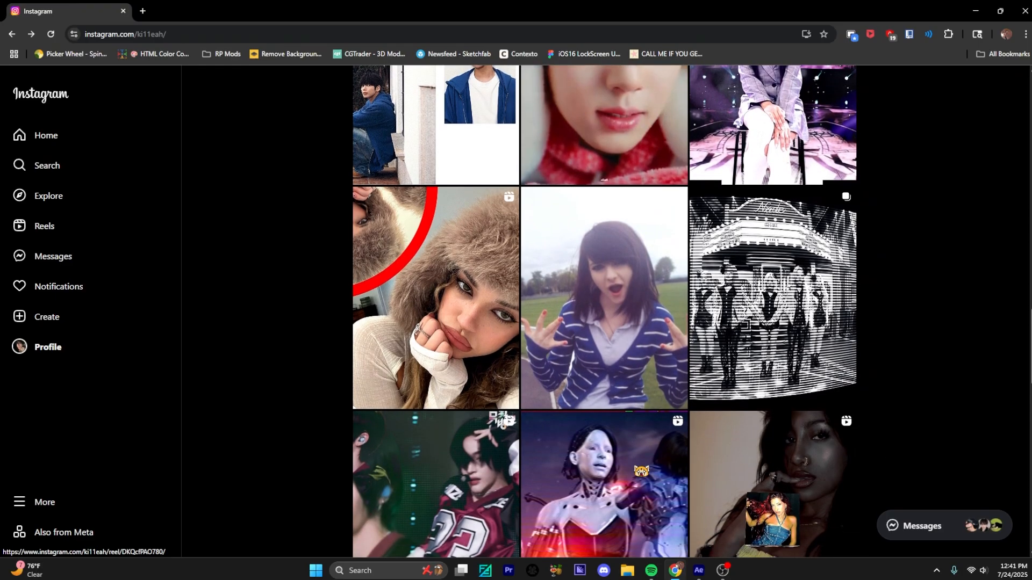
pyautogui.scroll(-7, 641, 472)
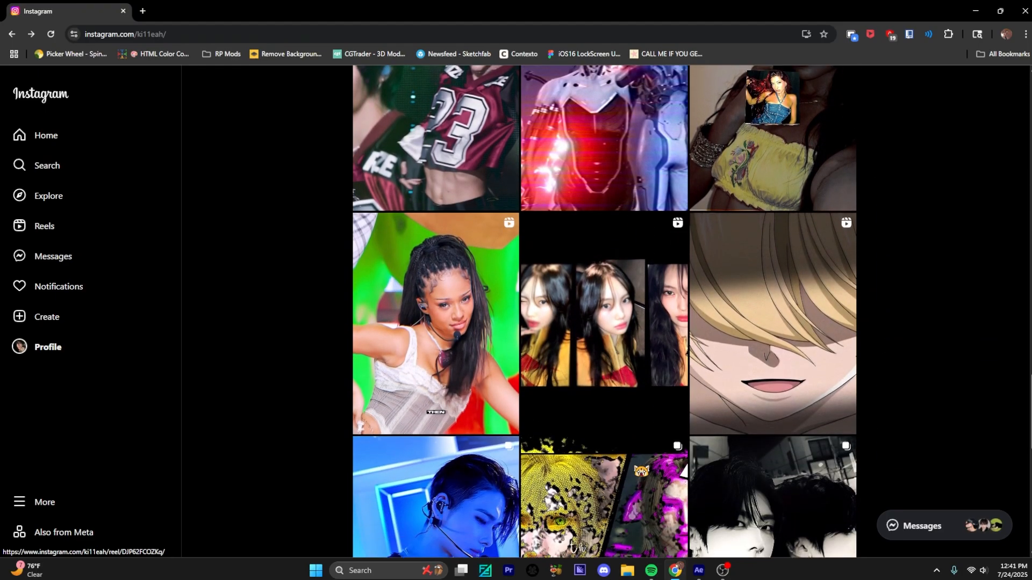
pyautogui.scroll(-3, 641, 471)
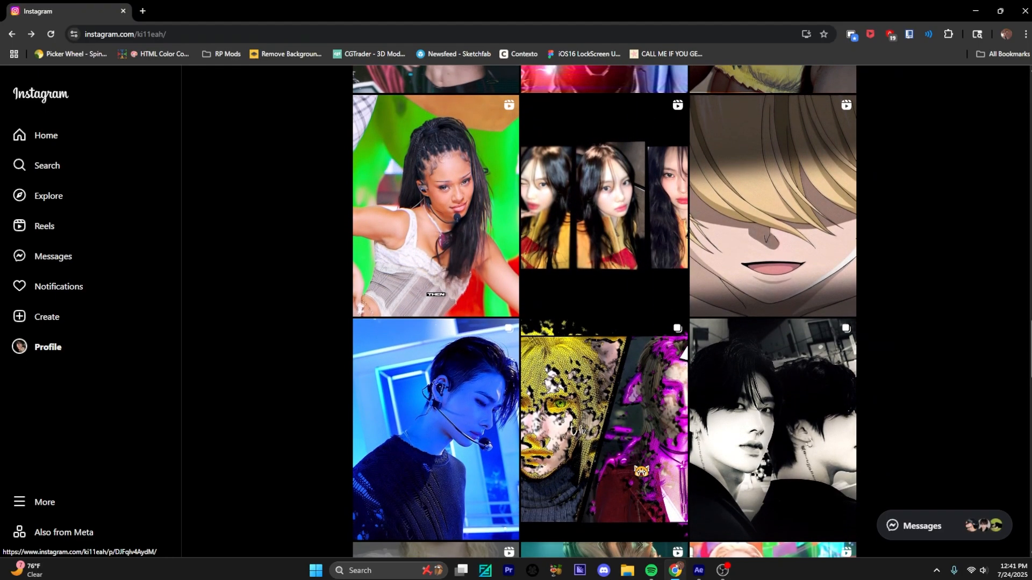
pyautogui.hotkey('alt', 'Tab')
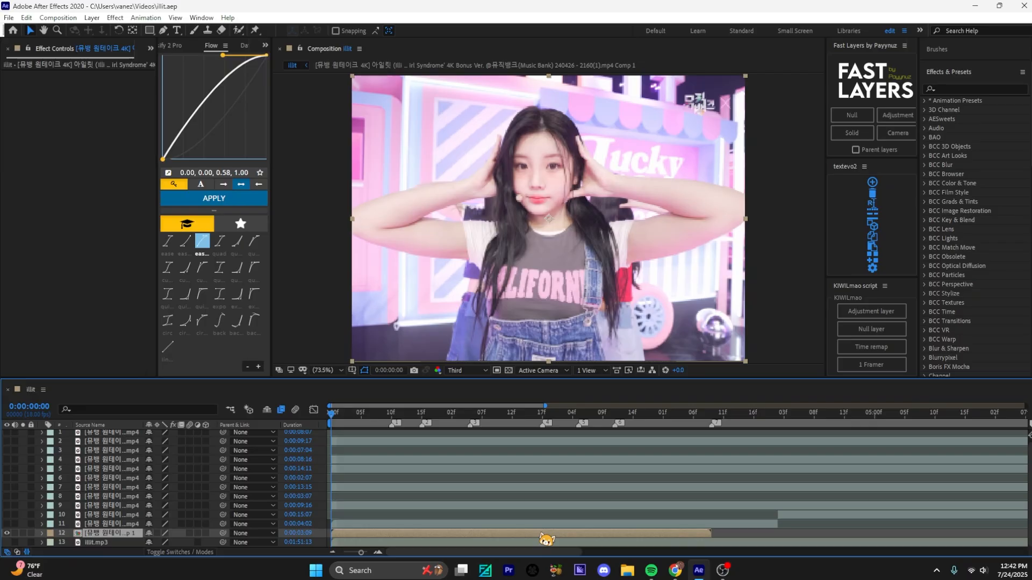